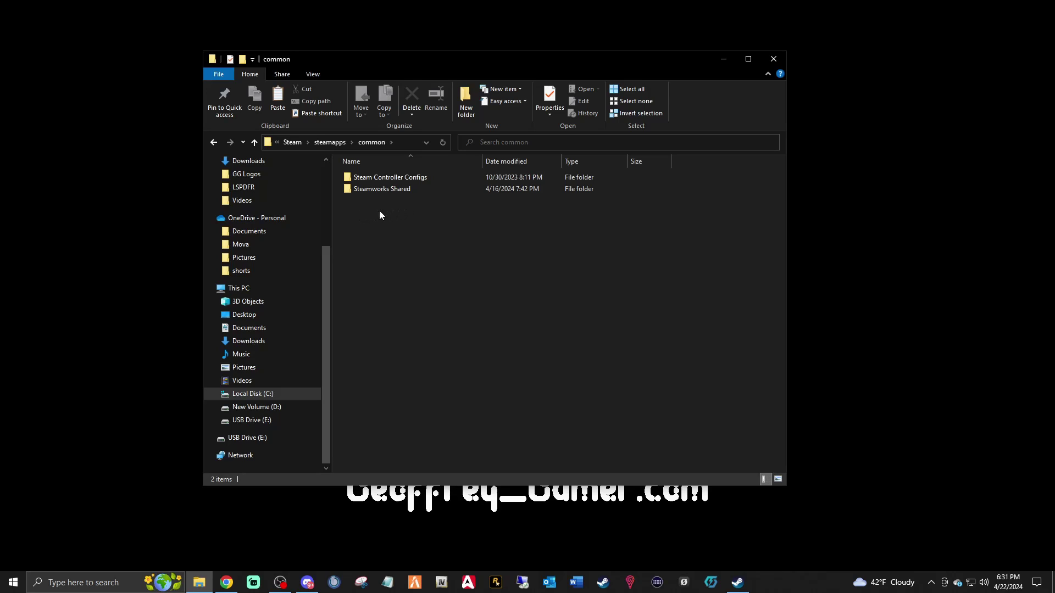
Open the Grand Theft Auto V game folder inside the pinned Steam common folder
{"action": "scroll", "coordinate": [269, 239], "scroll_direction": "up", "scroll_amount": 3}
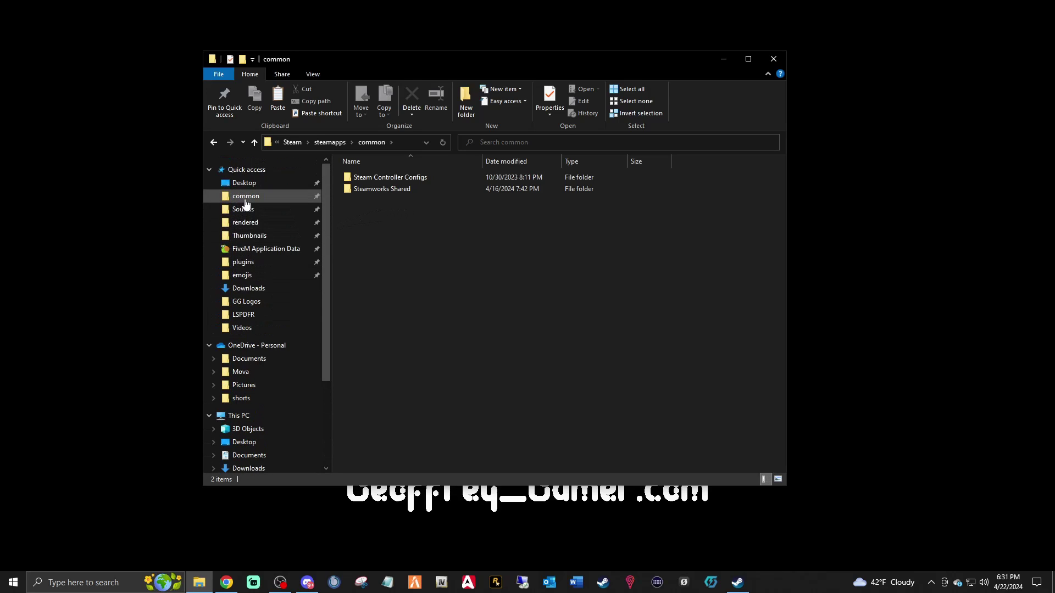
{"action": "left_click", "coordinate": [245, 197]}
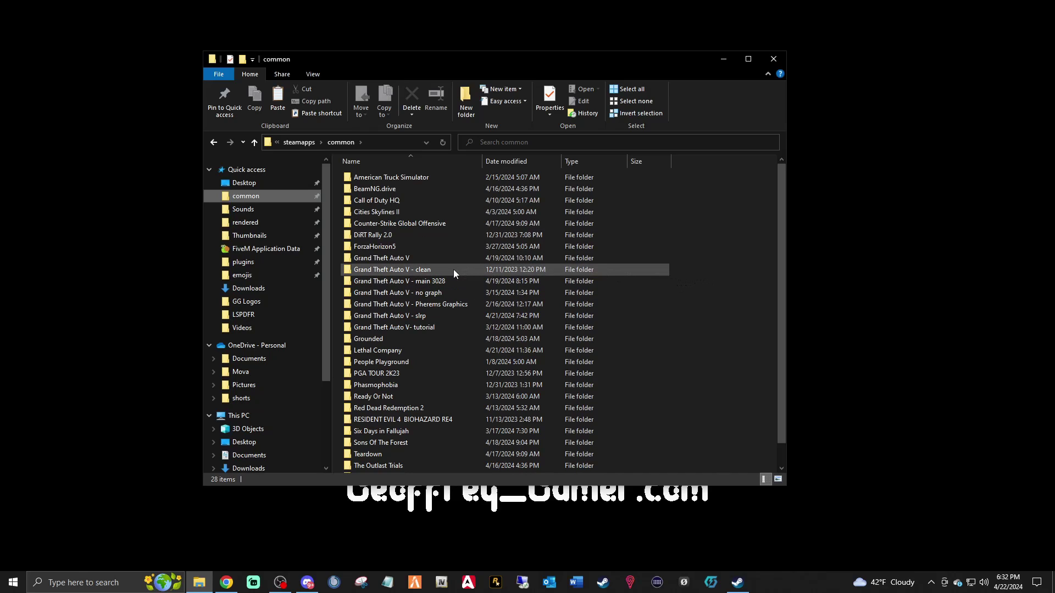
{"action": "mouse_move", "coordinate": [403, 259]}
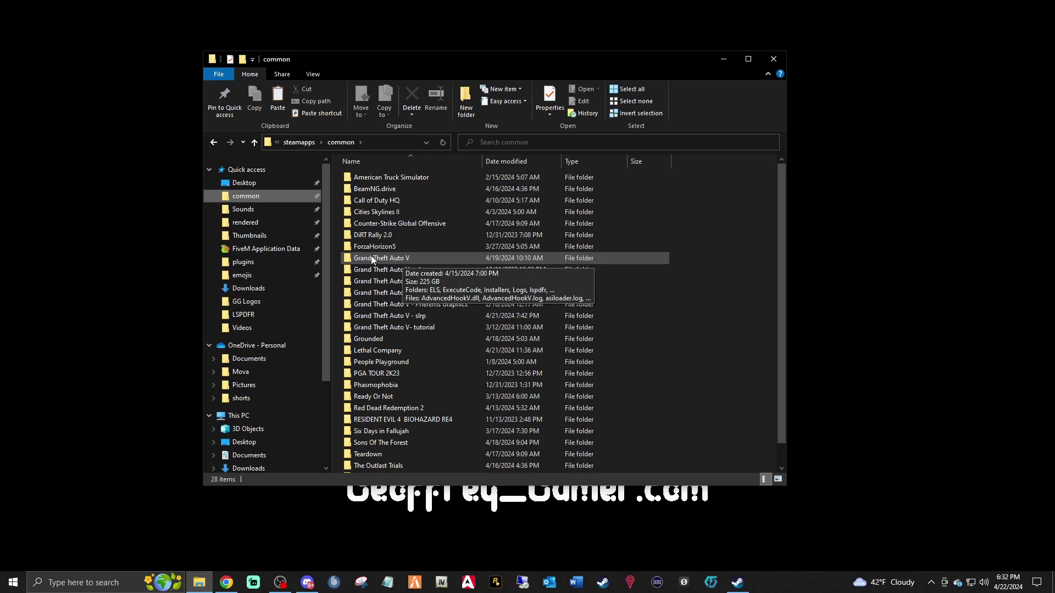
{"action": "double_click", "coordinate": [398, 260]}
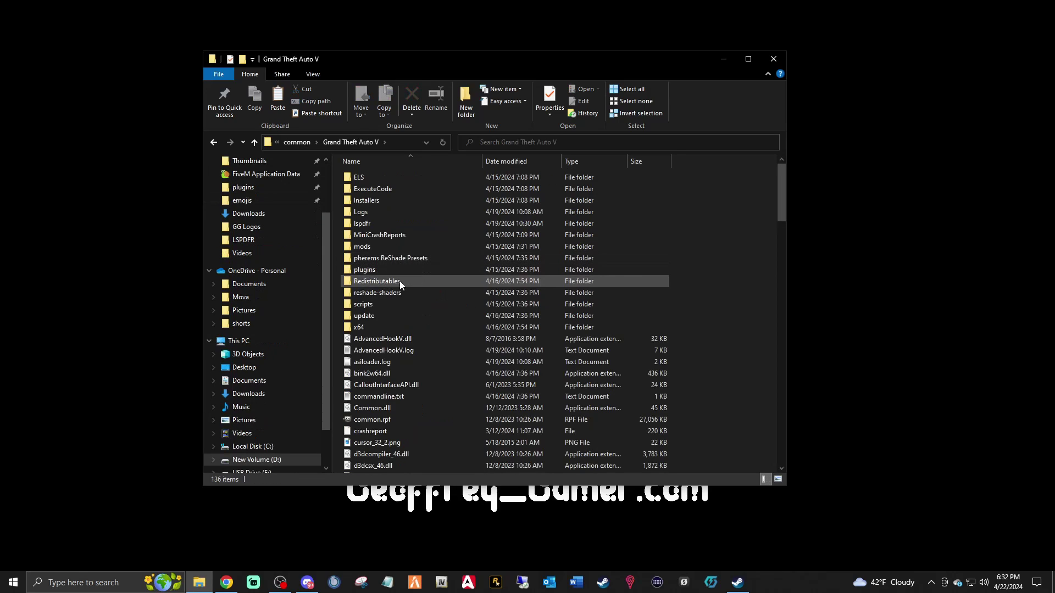
Check the file version of GTA5.exe in the Grand Theft Auto V folder
{"action": "scroll", "coordinate": [404, 308], "scroll_direction": "down", "scroll_amount": 11}
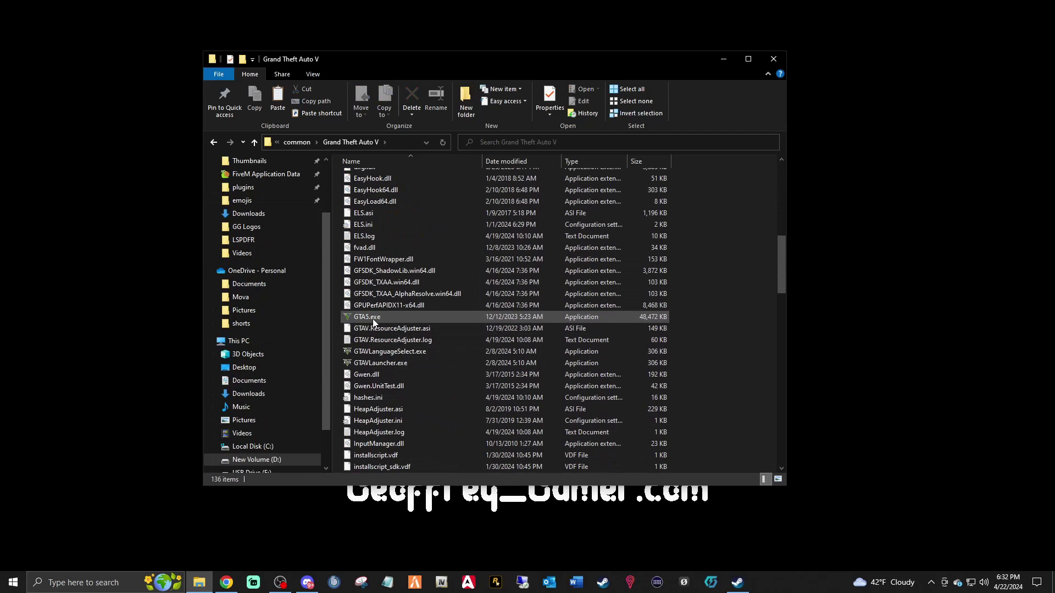
{"action": "left_click", "coordinate": [364, 319]}
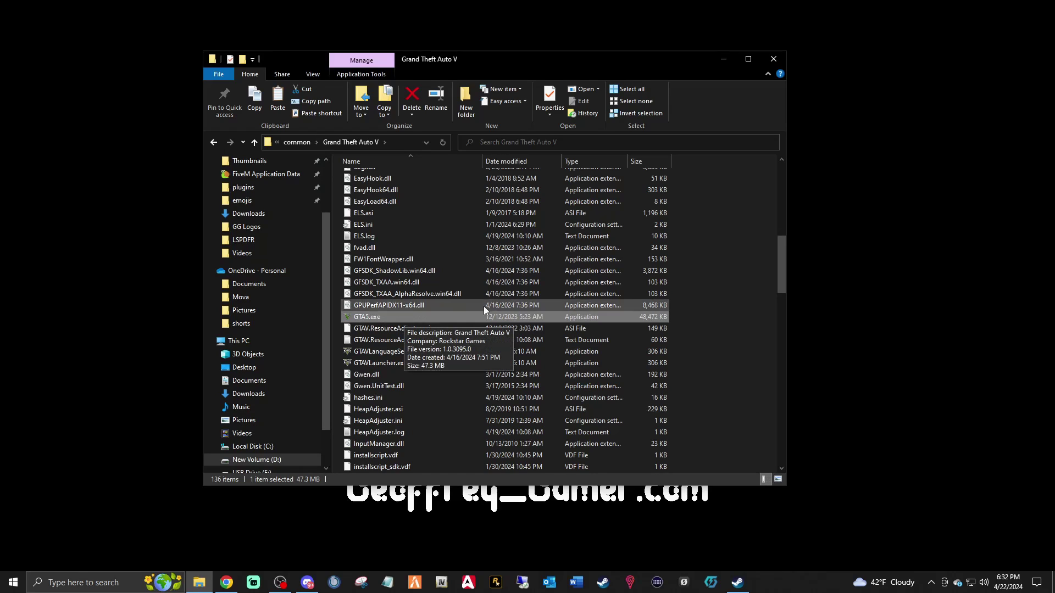
{"action": "left_click", "coordinate": [740, 289]}
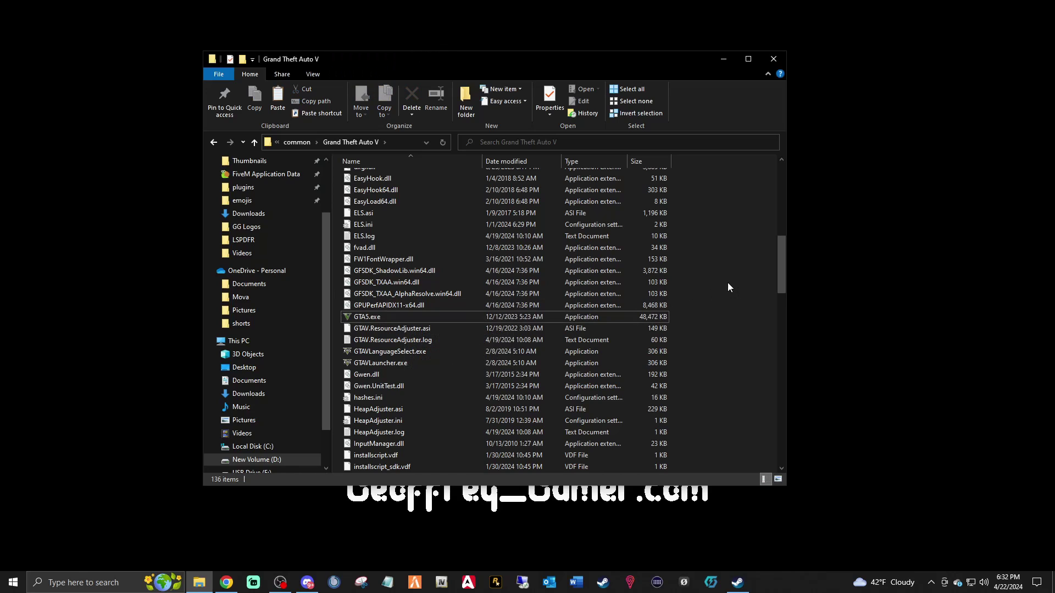
Switch to Steam and open the properties of Grand Theft Auto V from the game library
{"action": "left_click", "coordinate": [738, 582]}
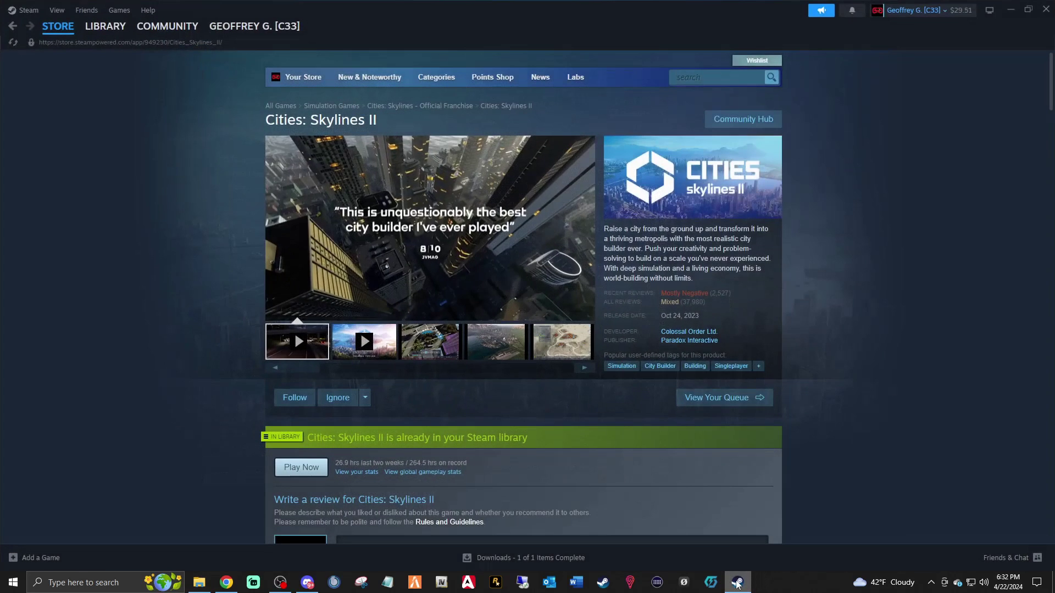
{"action": "left_click", "coordinate": [106, 28]}
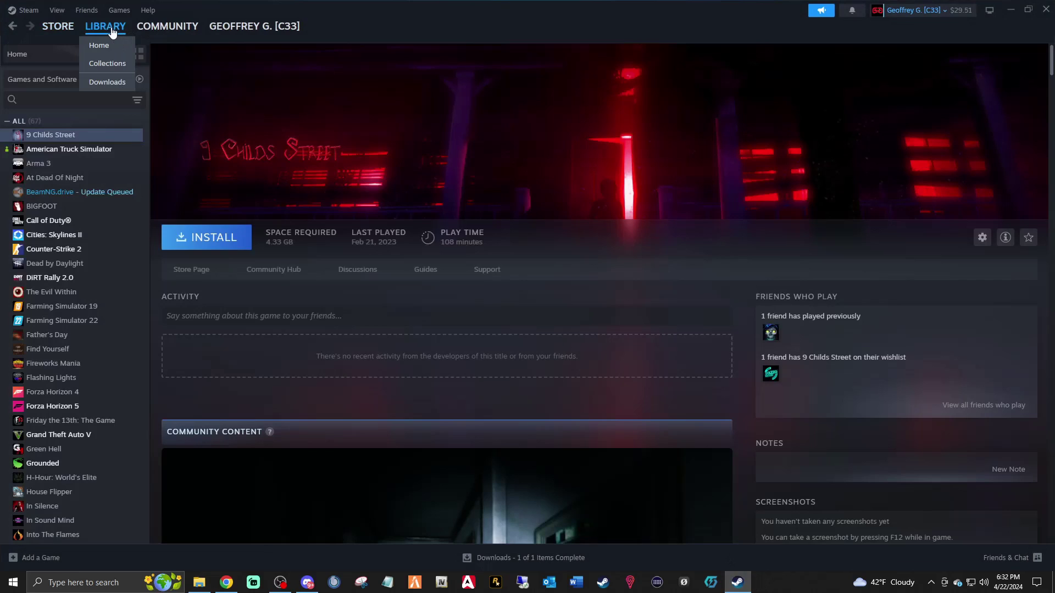
{"action": "scroll", "coordinate": [56, 405], "scroll_direction": "down", "scroll_amount": 1}
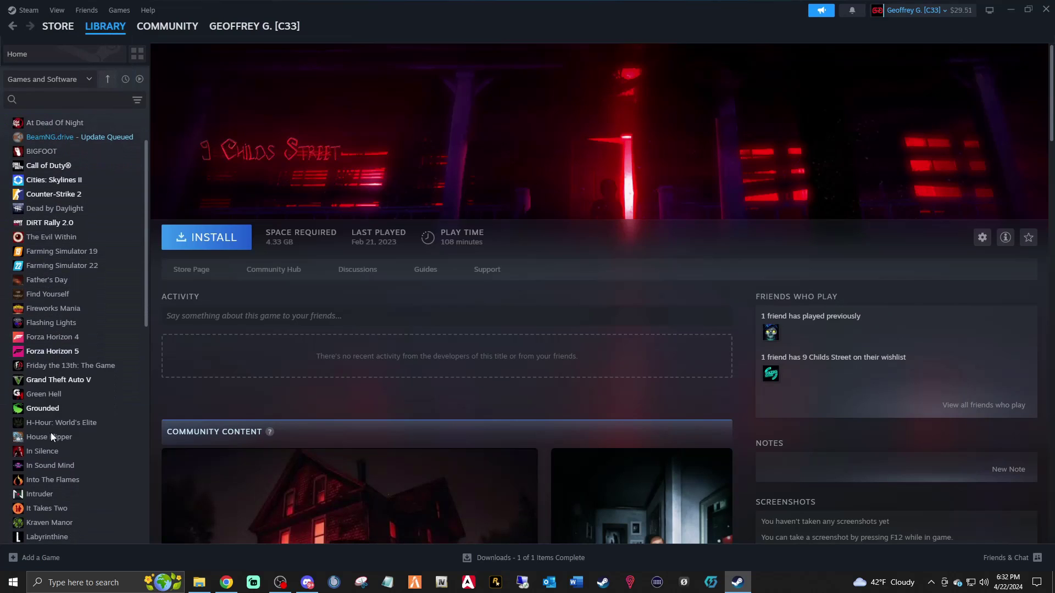
{"action": "right_click", "coordinate": [40, 381]}
{"action": "mouse_move", "coordinate": [71, 449]}
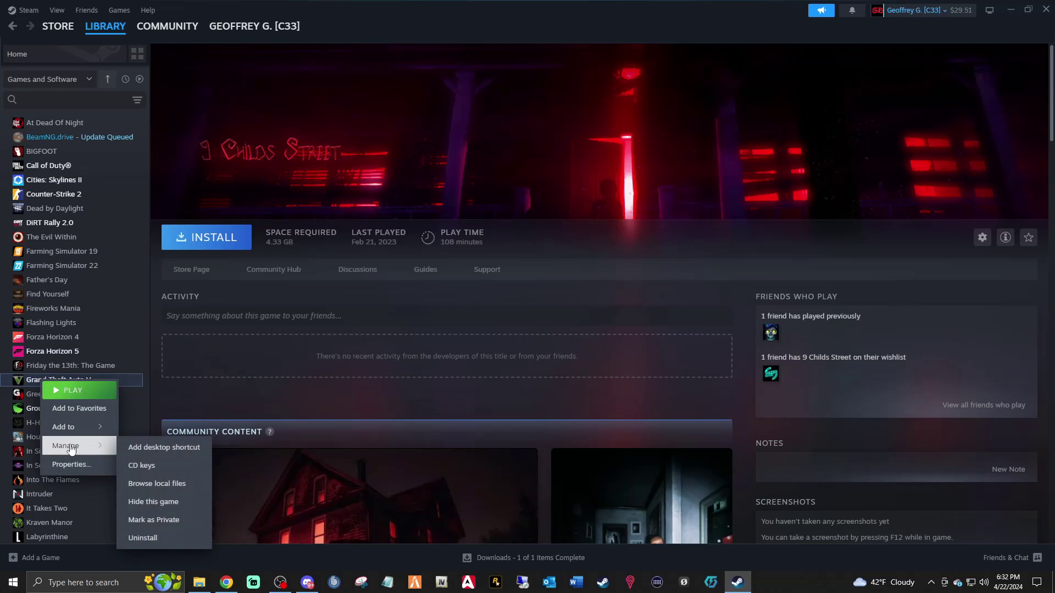
{"action": "left_click", "coordinate": [71, 466]}
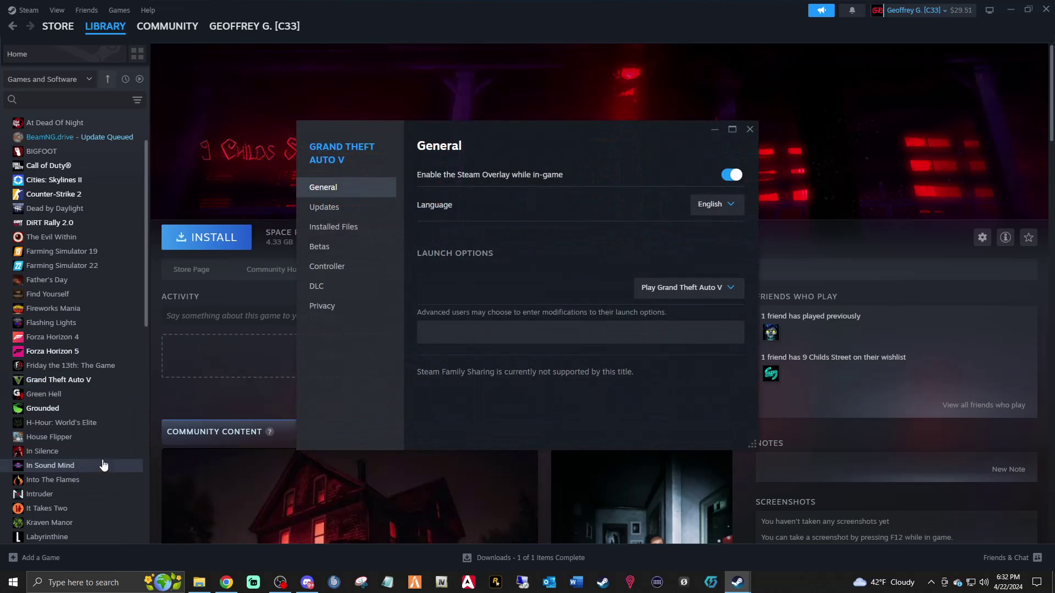
Verify the integrity of Grand Theft Auto V's installed files, then close its properties and minimize Steam
{"action": "left_click", "coordinate": [334, 237]}
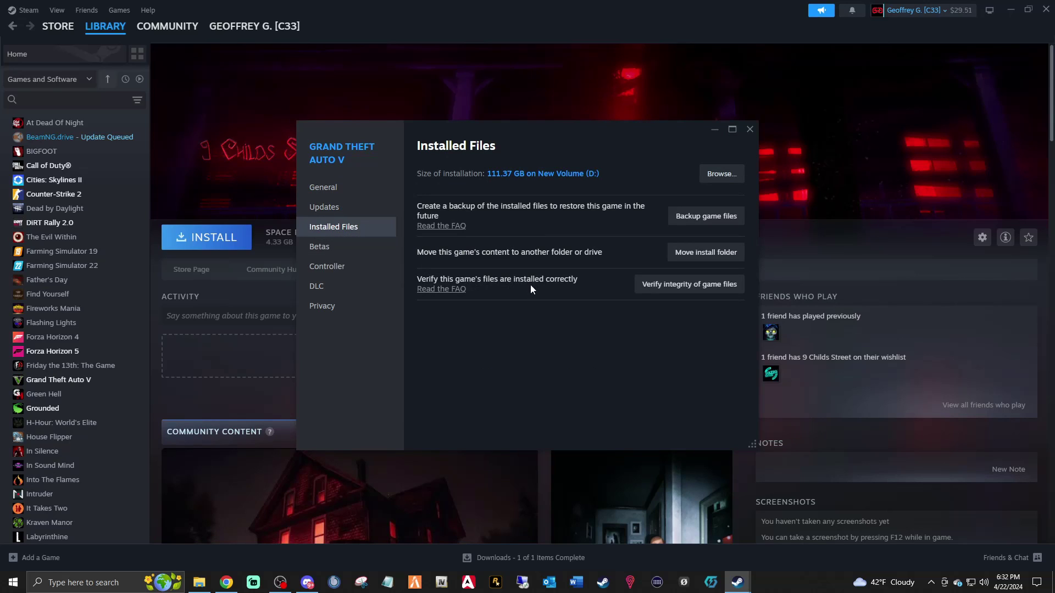
{"action": "left_click", "coordinate": [691, 286]}
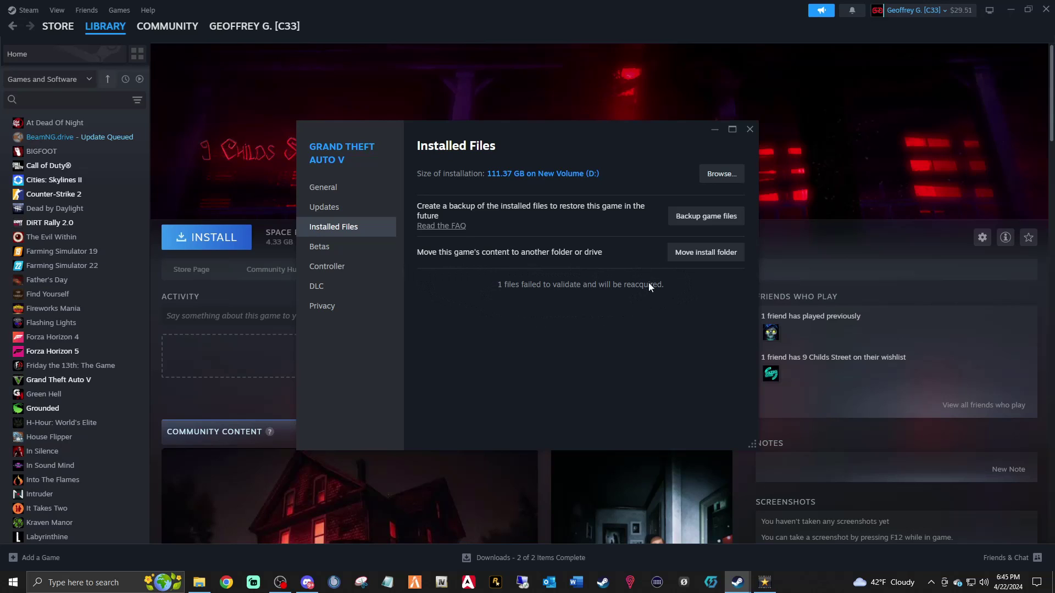
{"action": "left_click", "coordinate": [749, 130]}
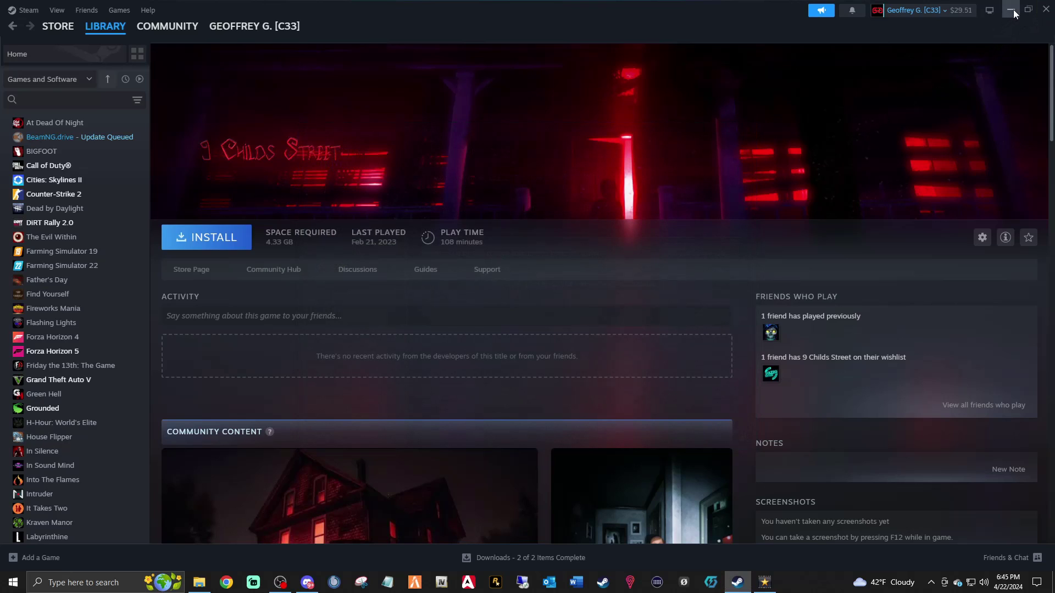
{"action": "left_click", "coordinate": [1014, 8]}
Refresh the Grand Theft Auto V folder and check the file version of GTA5.exe again
{"action": "left_click_drag", "start_coordinate": [633, 112], "coordinate": [623, 96]}
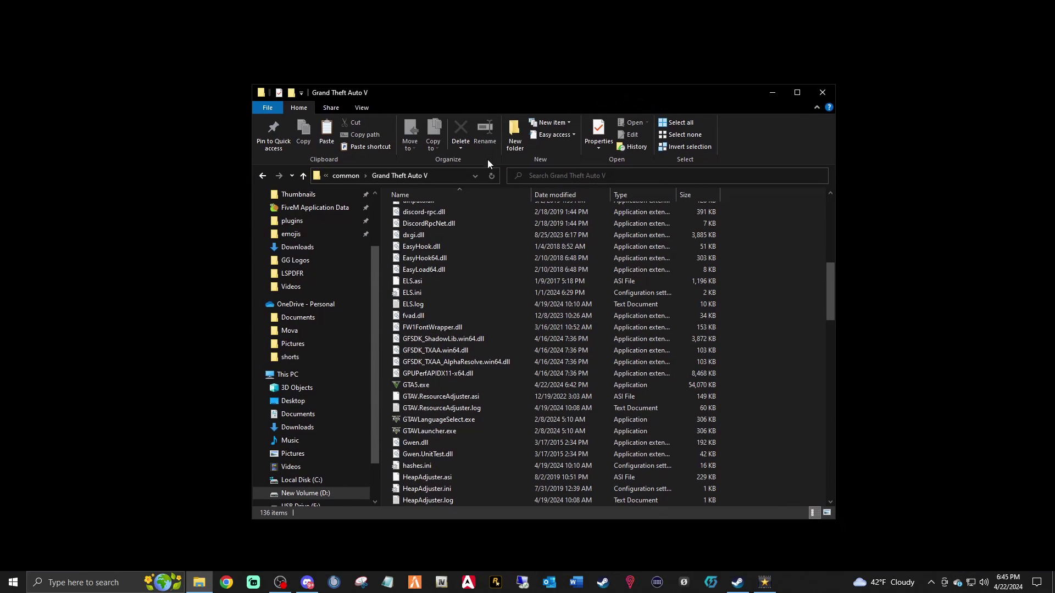
{"action": "left_click", "coordinate": [492, 176]}
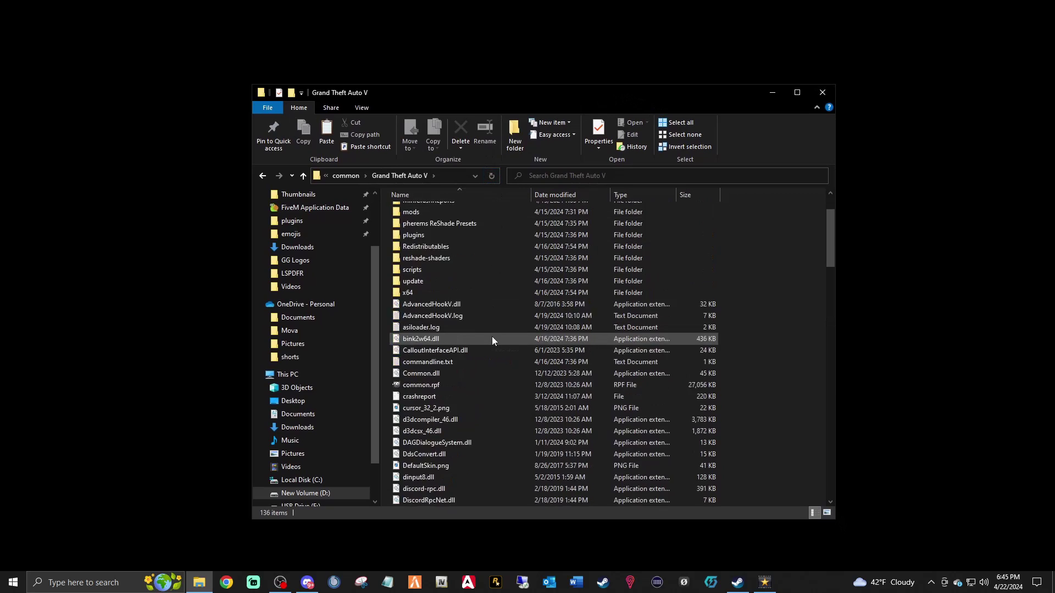
{"action": "scroll", "coordinate": [492, 336], "scroll_direction": "down", "scroll_amount": 12}
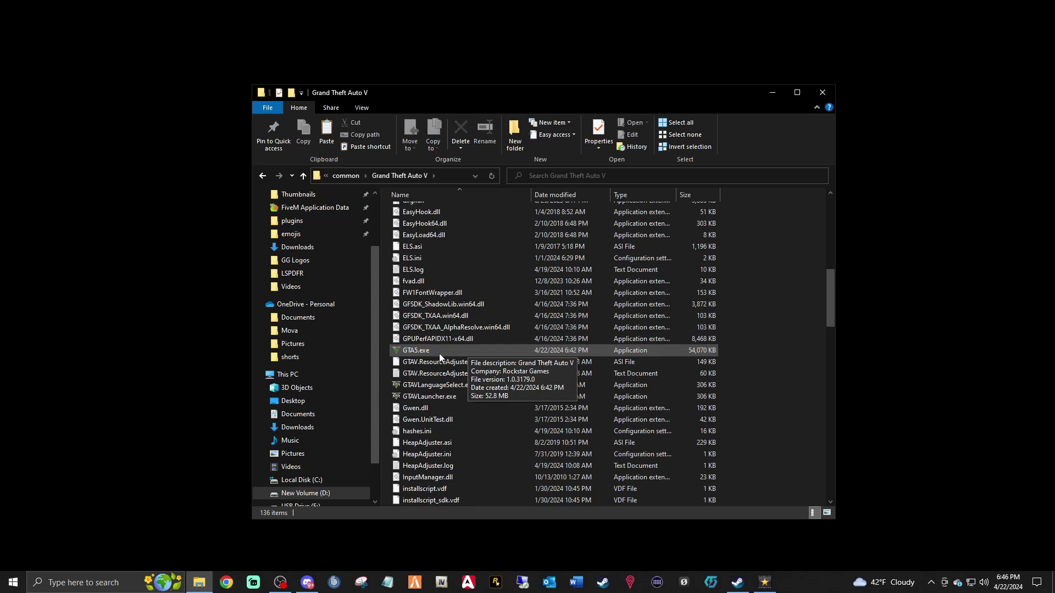
Launch RAGEPluginHook.exe to check its supported game version, dismiss the notice and exit its settings
{"action": "scroll", "coordinate": [438, 380], "scroll_direction": "down", "scroll_amount": 15}
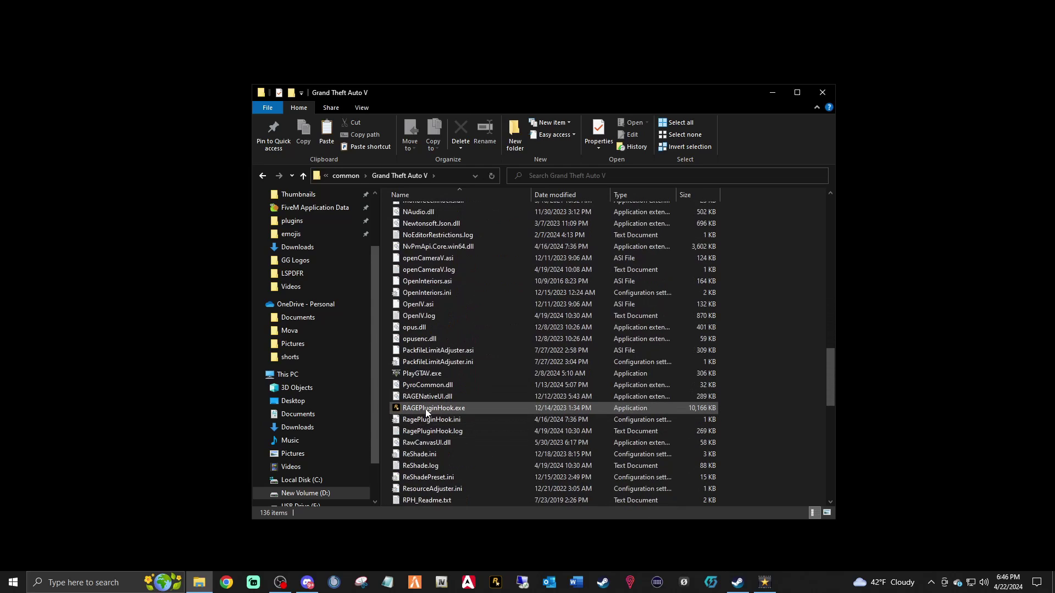
{"action": "double_click", "coordinate": [427, 410]}
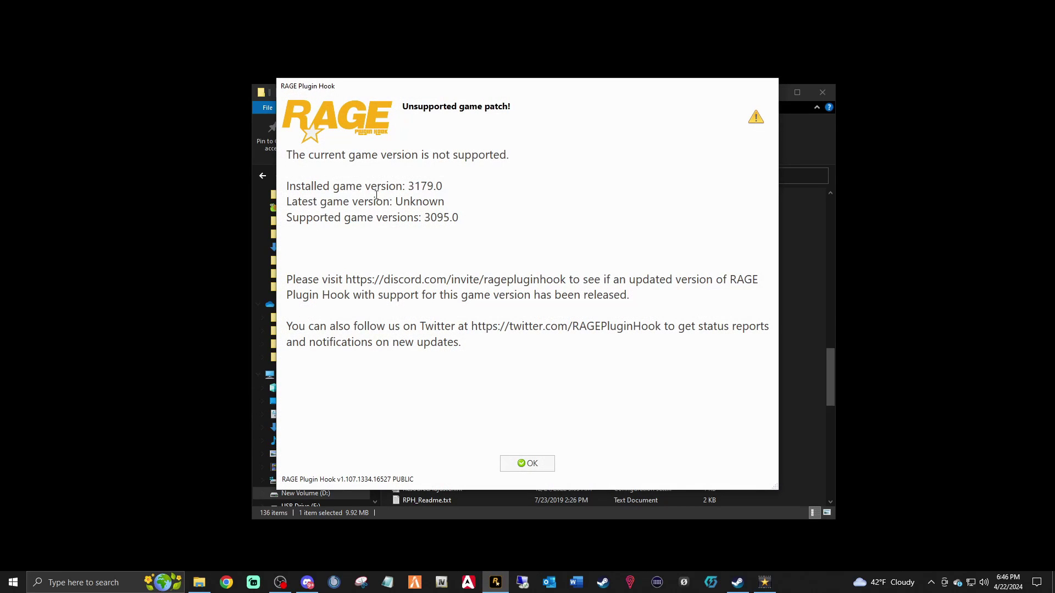
{"action": "left_click_drag", "start_coordinate": [404, 185], "coordinate": [443, 186]}
{"action": "left_click", "coordinate": [533, 466]}
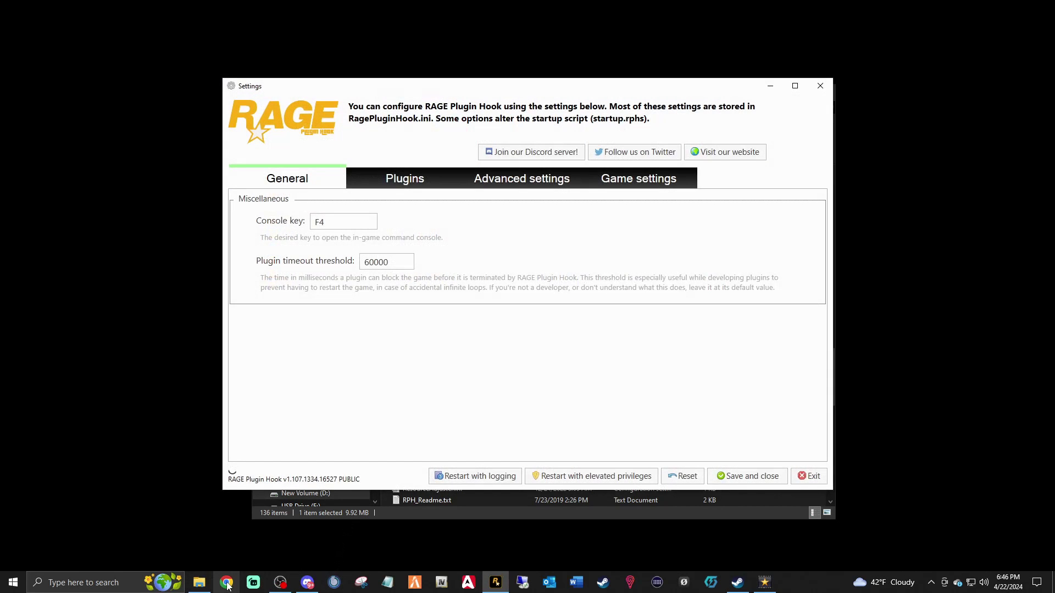
{"action": "left_click", "coordinate": [747, 476]}
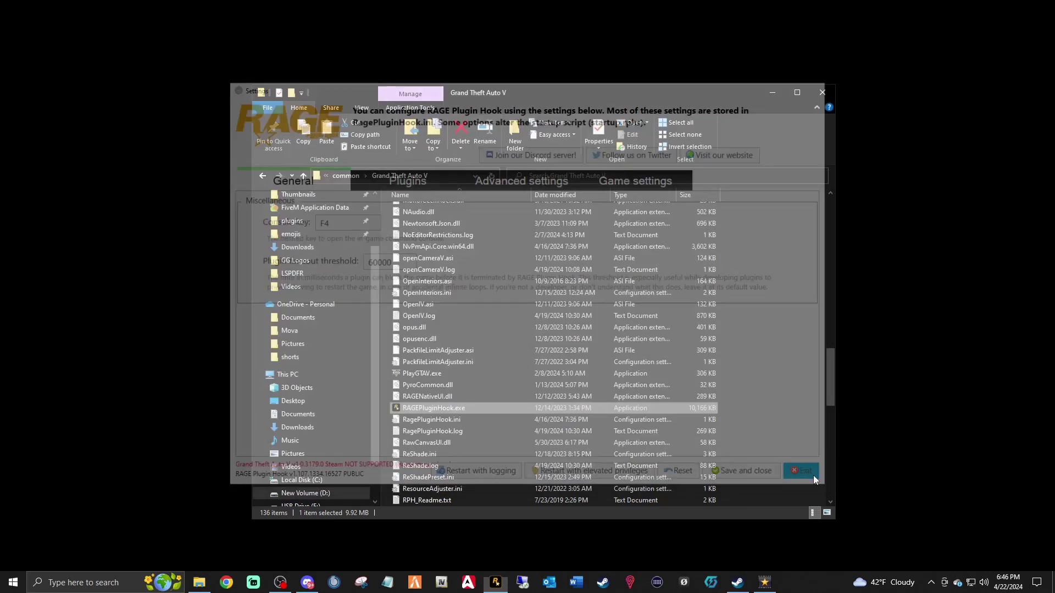
Switch to Chrome, go to the LCPDFR.com home page and open the LSPDFR 0.4.9 (Build 8757) download page
{"action": "left_click", "coordinate": [221, 585]}
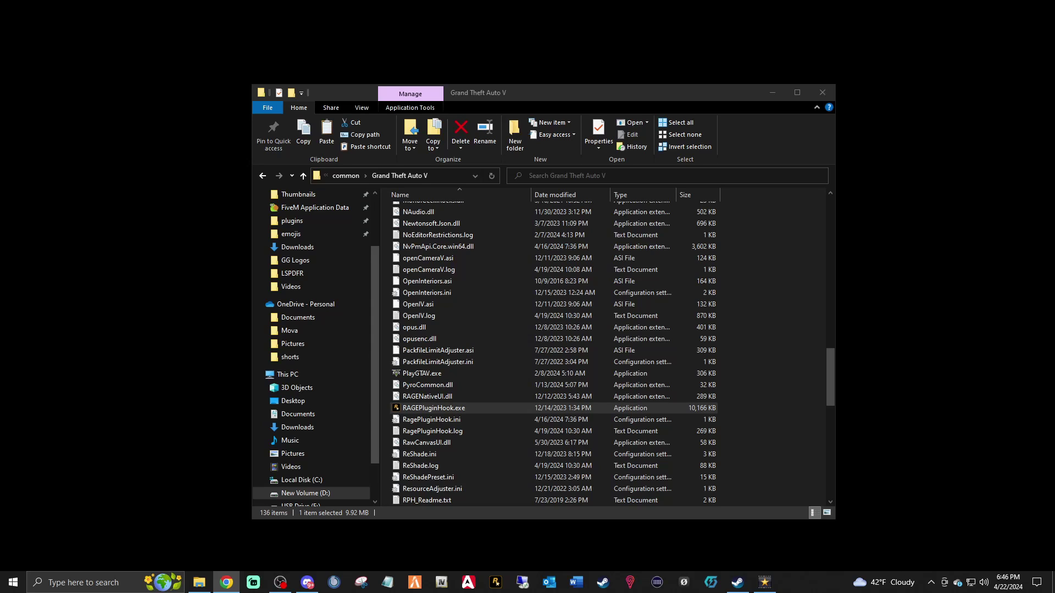
{"action": "key", "text": "alt+Tab"}
{"action": "left_click_drag", "start_coordinate": [401, 76], "coordinate": [528, 61]}
{"action": "double_click", "coordinate": [528, 60]}
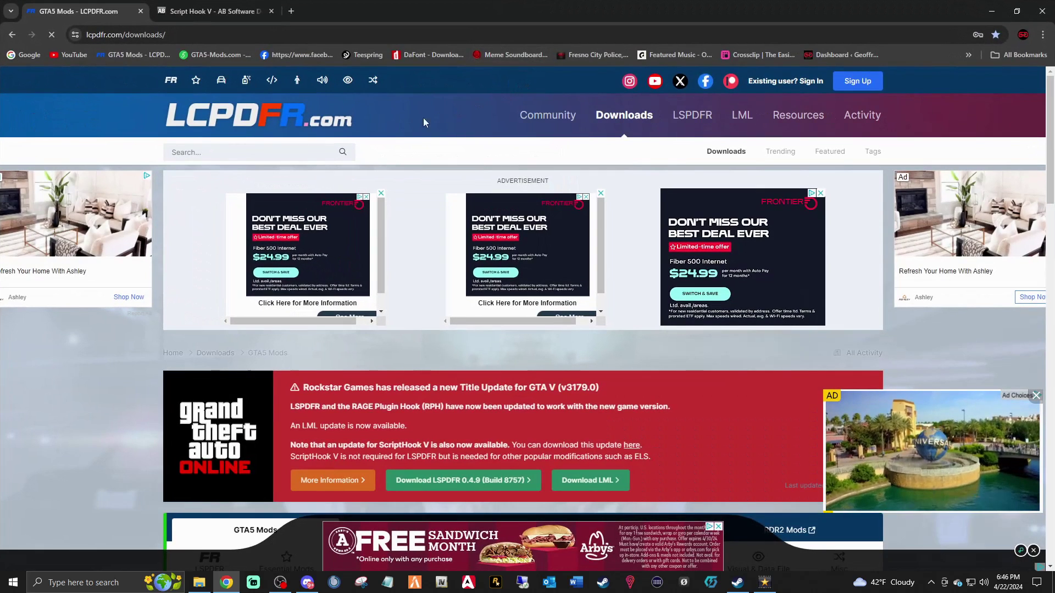
{"action": "left_click", "coordinate": [329, 120]}
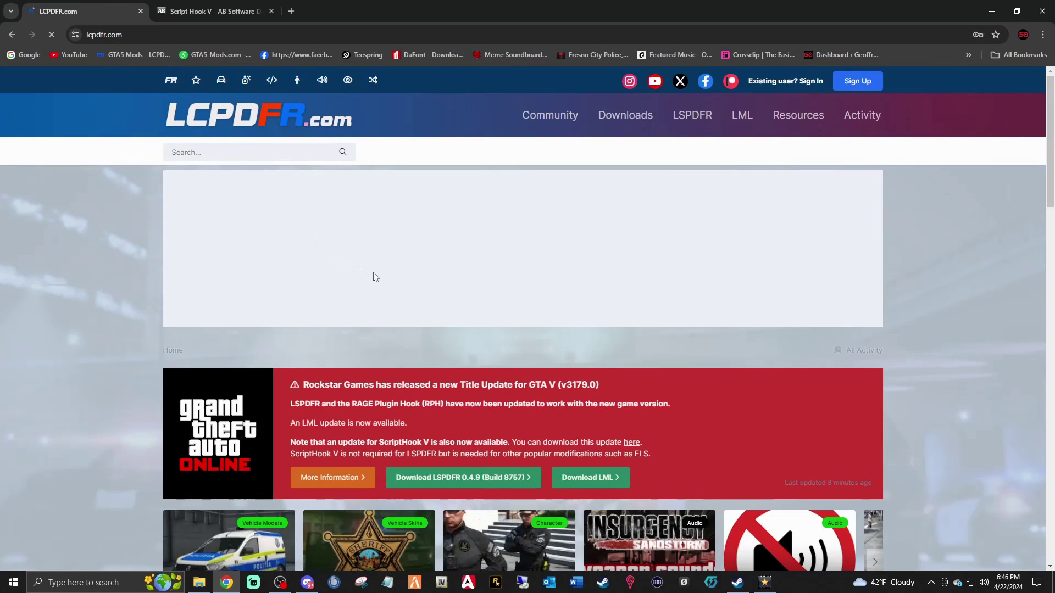
{"action": "scroll", "coordinate": [376, 277], "scroll_direction": "down", "scroll_amount": 3}
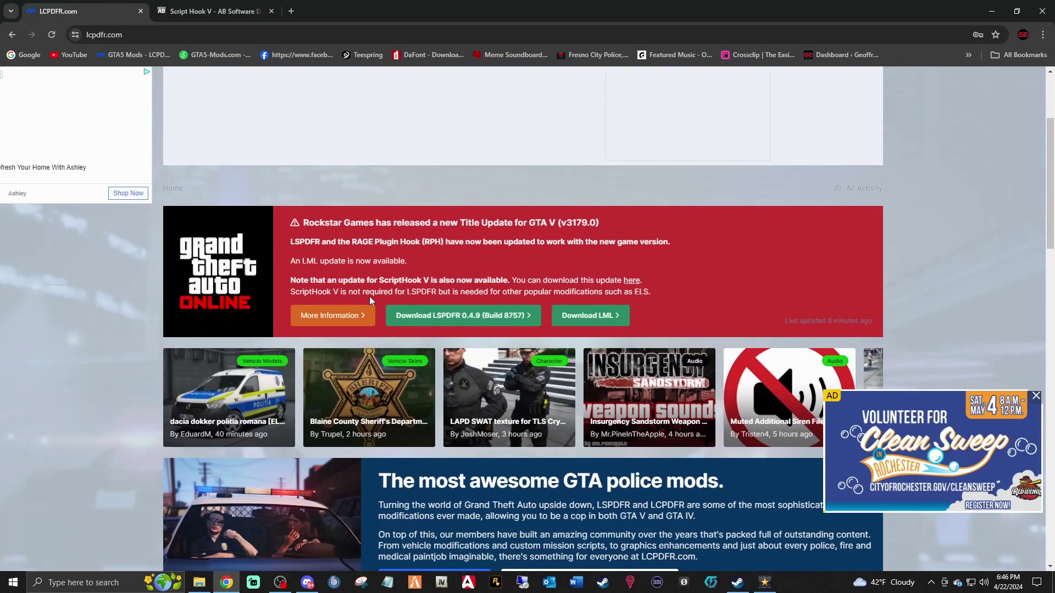
{"action": "left_click", "coordinate": [421, 318]}
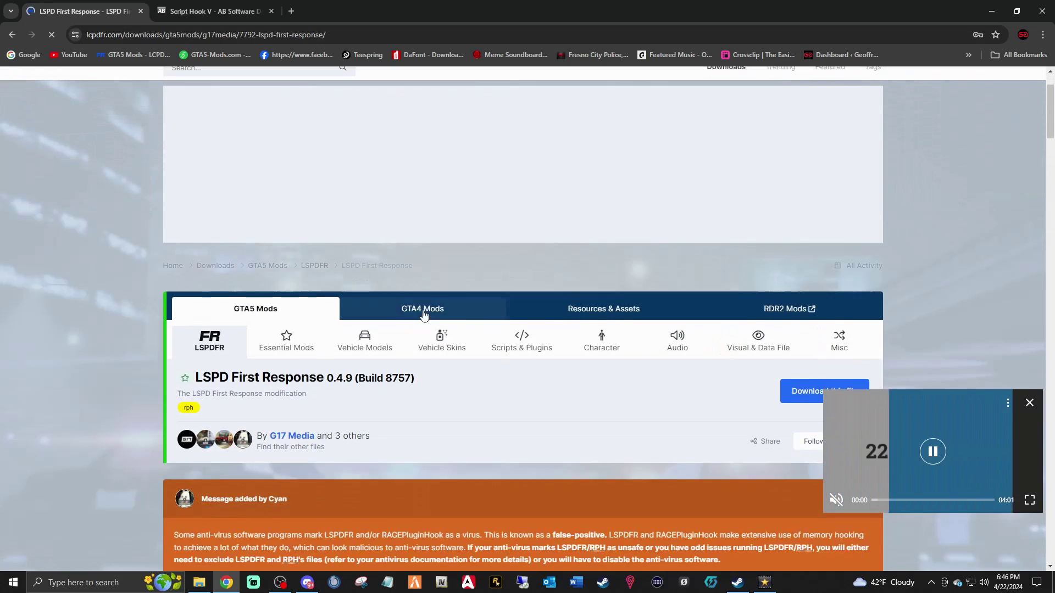
Request the LSPD First Response download and agree to its download terms
{"action": "scroll", "coordinate": [607, 294], "scroll_direction": "down", "scroll_amount": 3}
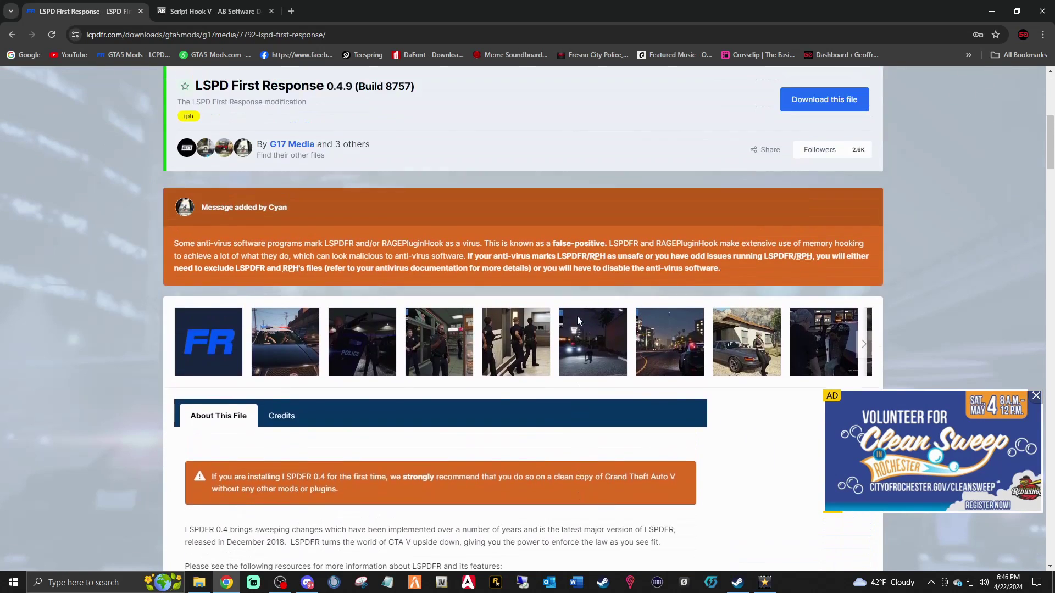
{"action": "scroll", "coordinate": [577, 320], "scroll_direction": "up", "scroll_amount": 3}
{"action": "left_click", "coordinate": [832, 263]}
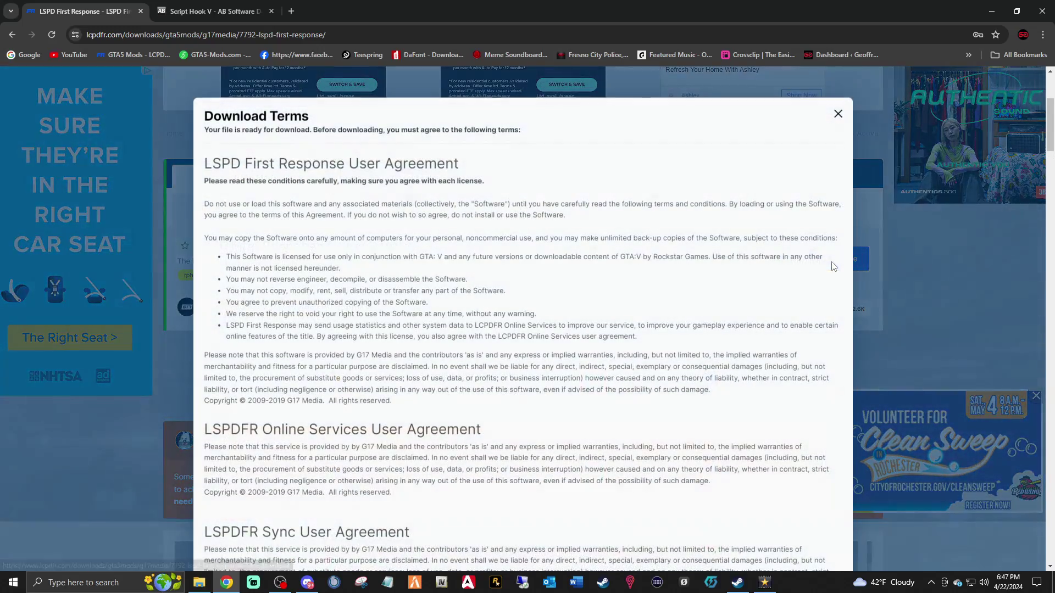
{"action": "scroll", "coordinate": [547, 292], "scroll_direction": "down", "scroll_amount": 15}
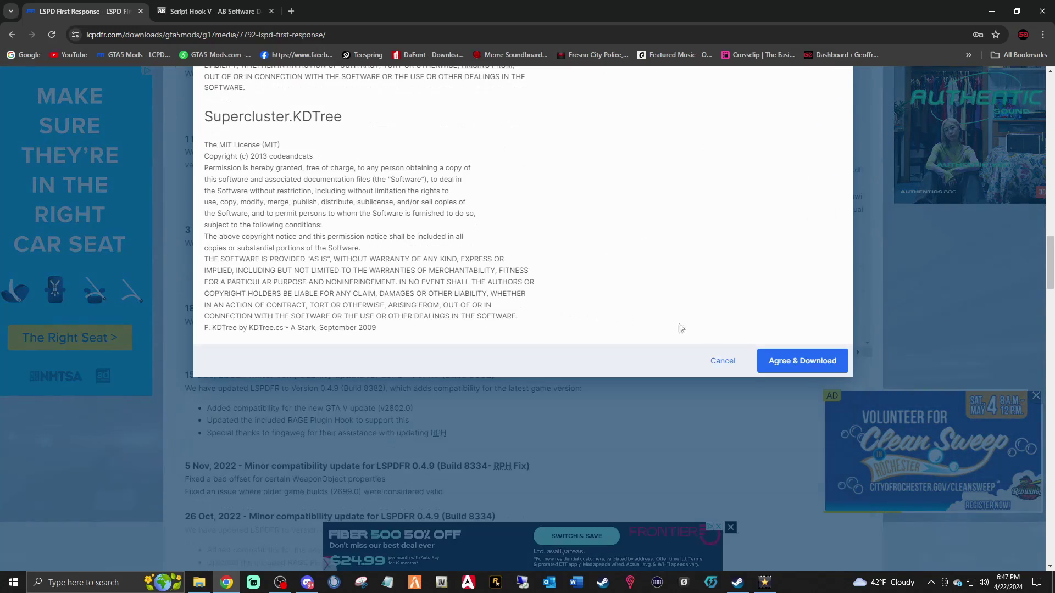
{"action": "left_click", "coordinate": [804, 362]}
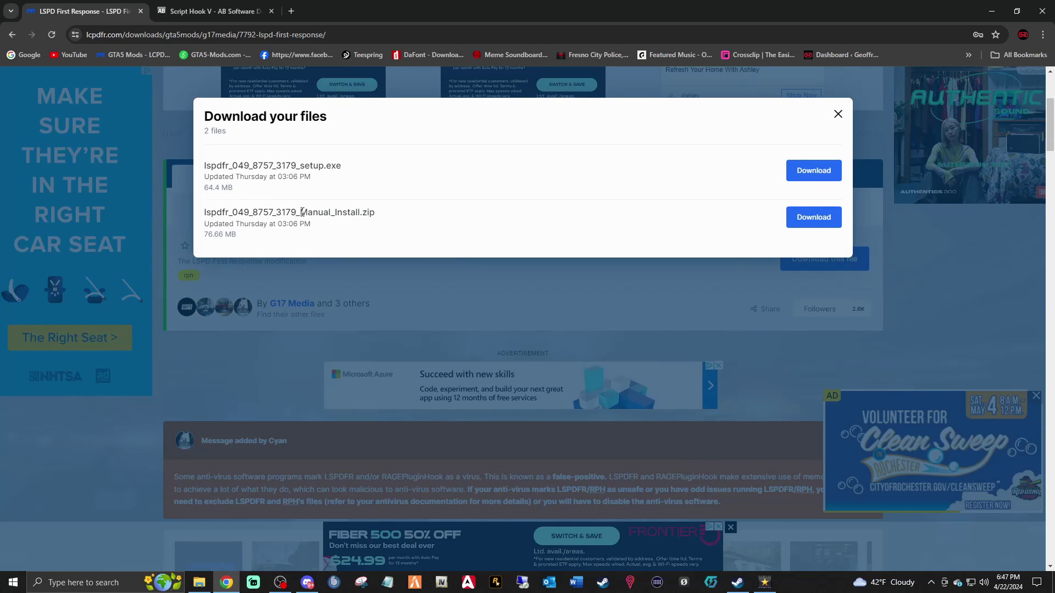
Compare the setup and manual install files and download lspdfr_049_8757_3179_Manual_Install.zip
{"action": "left_click_drag", "start_coordinate": [301, 212], "coordinate": [381, 223]}
{"action": "left_click_drag", "start_coordinate": [300, 166], "coordinate": [351, 171]}
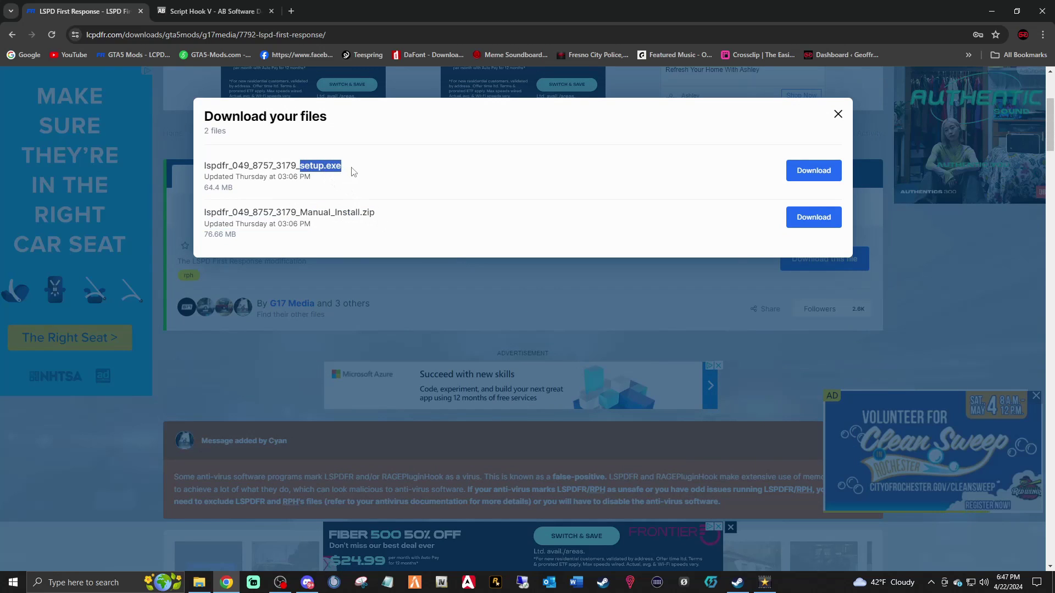
{"action": "left_click_drag", "start_coordinate": [306, 213], "coordinate": [363, 213]}
{"action": "left_click", "coordinate": [478, 217]}
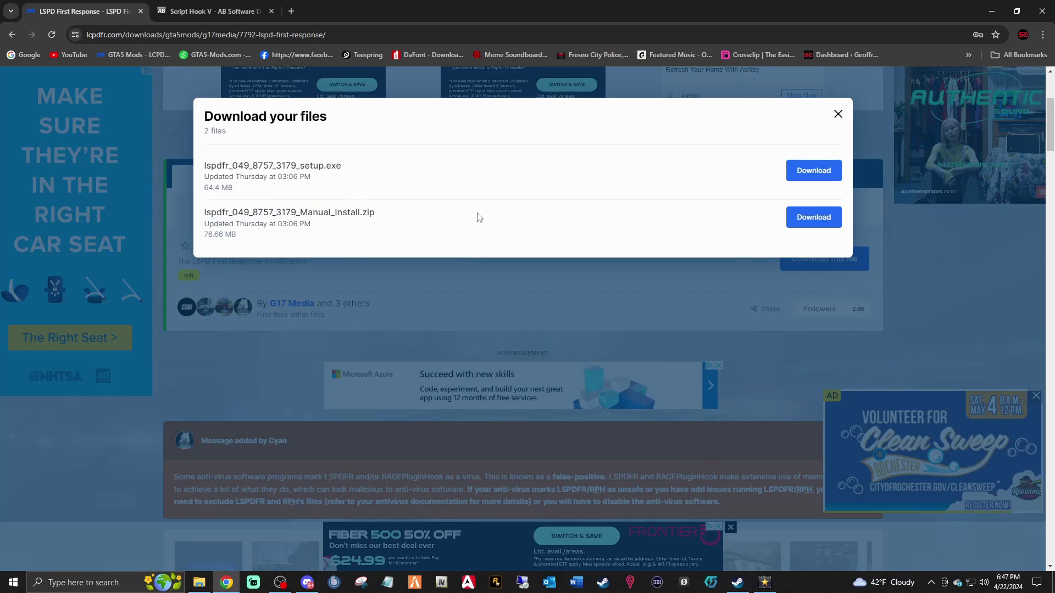
{"action": "left_click", "coordinate": [807, 218]}
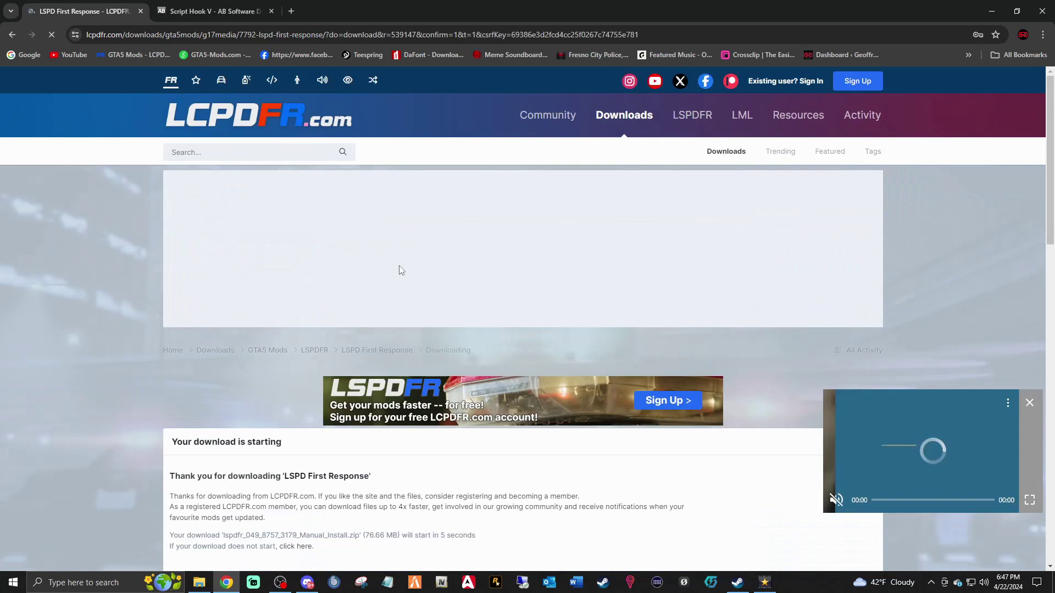
Dismiss the ad on the Script Hook V page, check the version and supported patches, and download ScriptHookV_1.0.3179.0.zip
{"action": "left_click", "coordinate": [190, 12]}
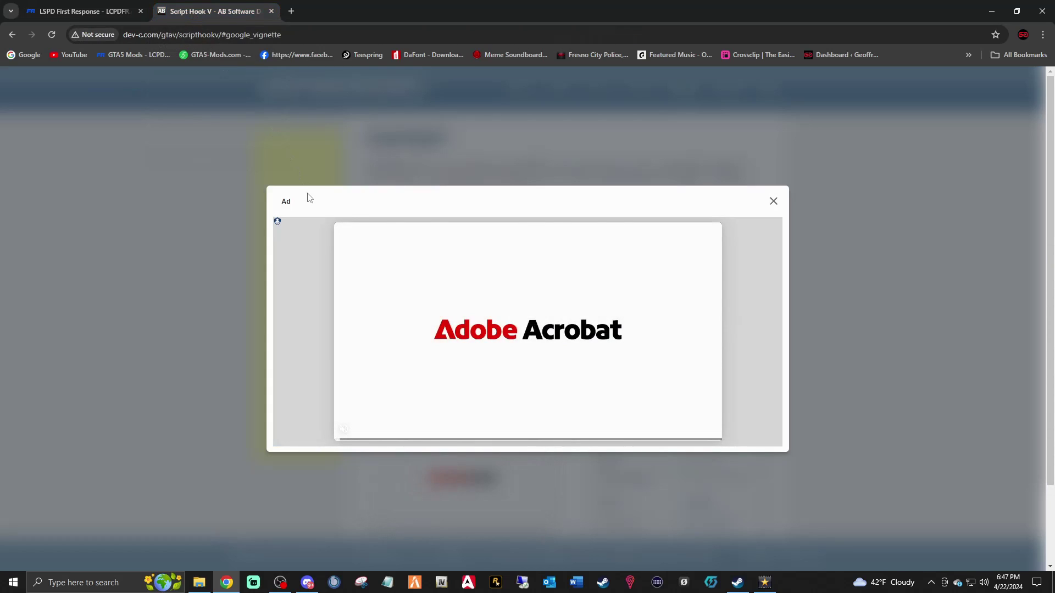
{"action": "left_click", "coordinate": [774, 202]}
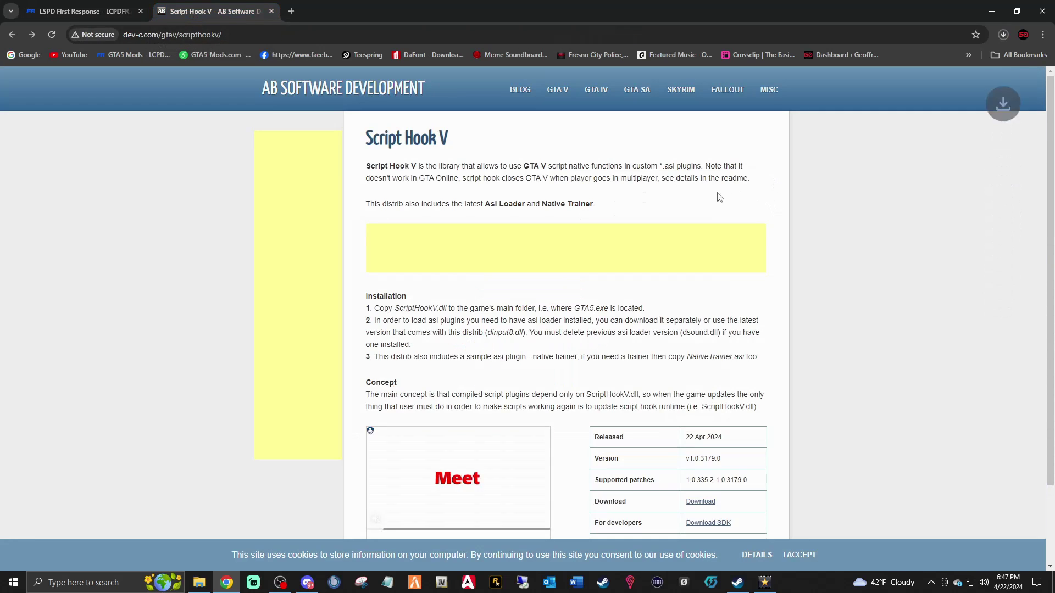
{"action": "scroll", "coordinate": [650, 413], "scroll_direction": "down", "scroll_amount": 2}
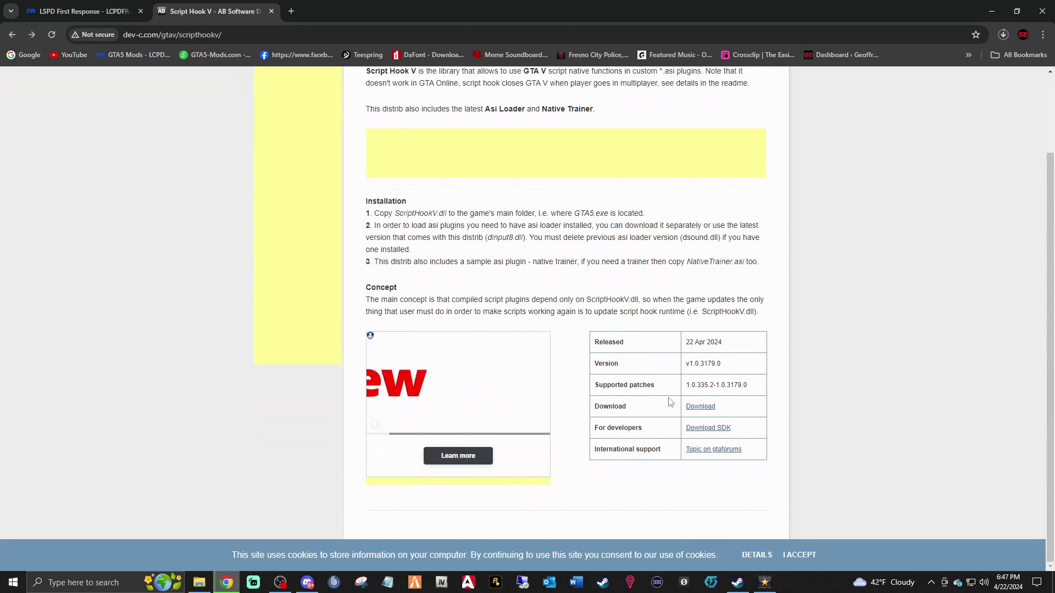
{"action": "double_click", "coordinate": [715, 364]}
{"action": "left_click", "coordinate": [748, 377]}
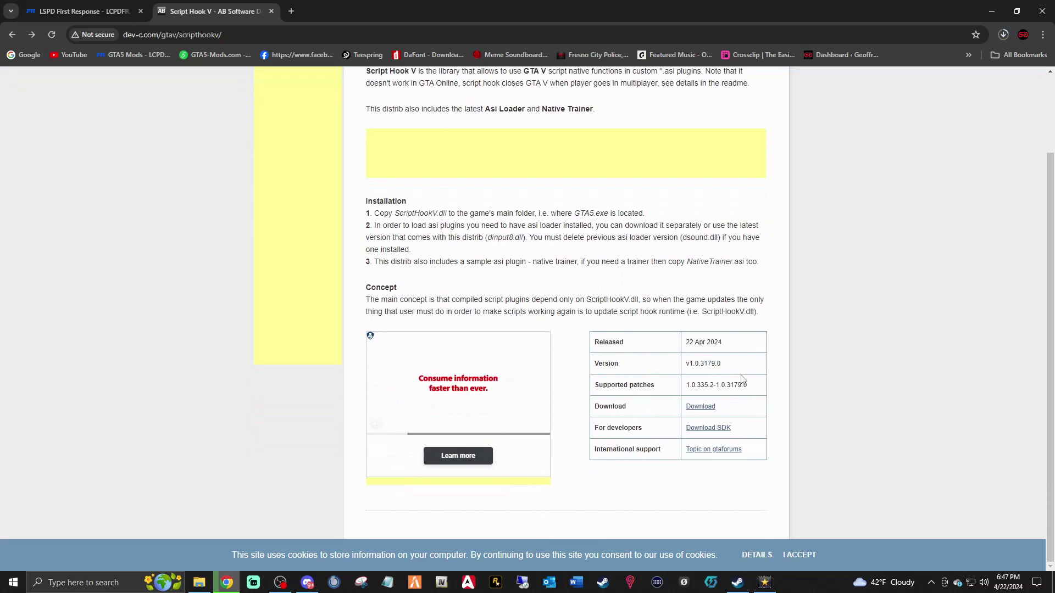
{"action": "left_click", "coordinate": [707, 412]}
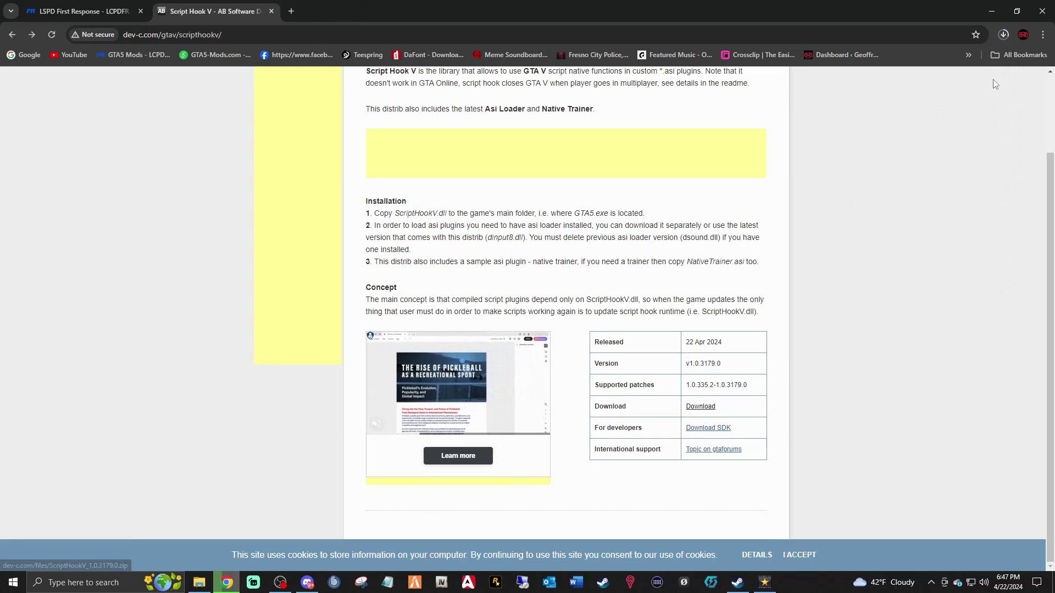
Keep the blocked ScriptHookV_1.0.3179.0.zip download and open the archive in WinRAR
{"action": "left_click", "coordinate": [1005, 34]}
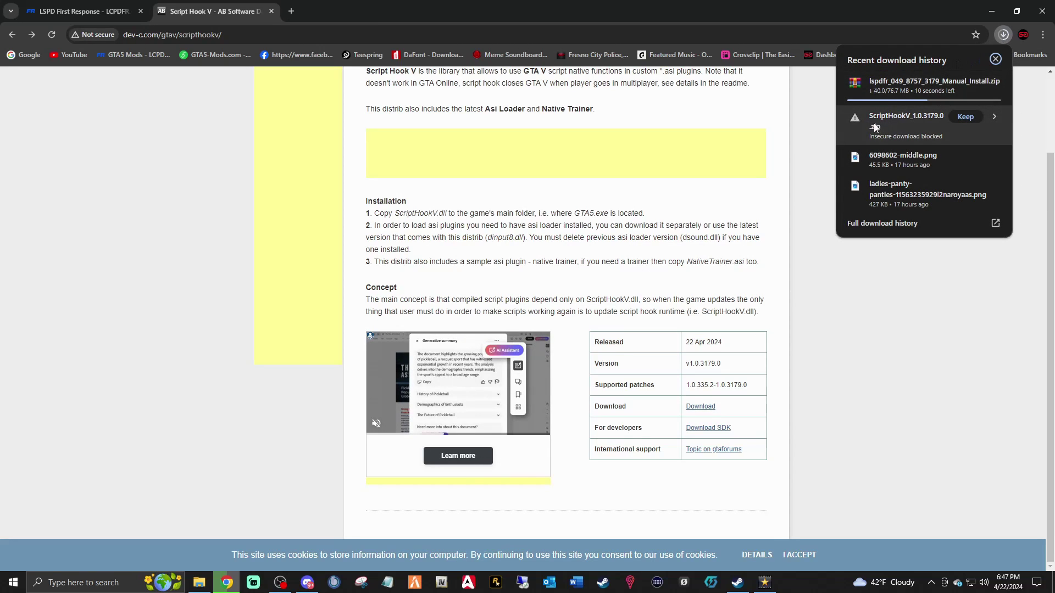
{"action": "left_click", "coordinate": [965, 117]}
{"action": "left_click", "coordinate": [962, 117]}
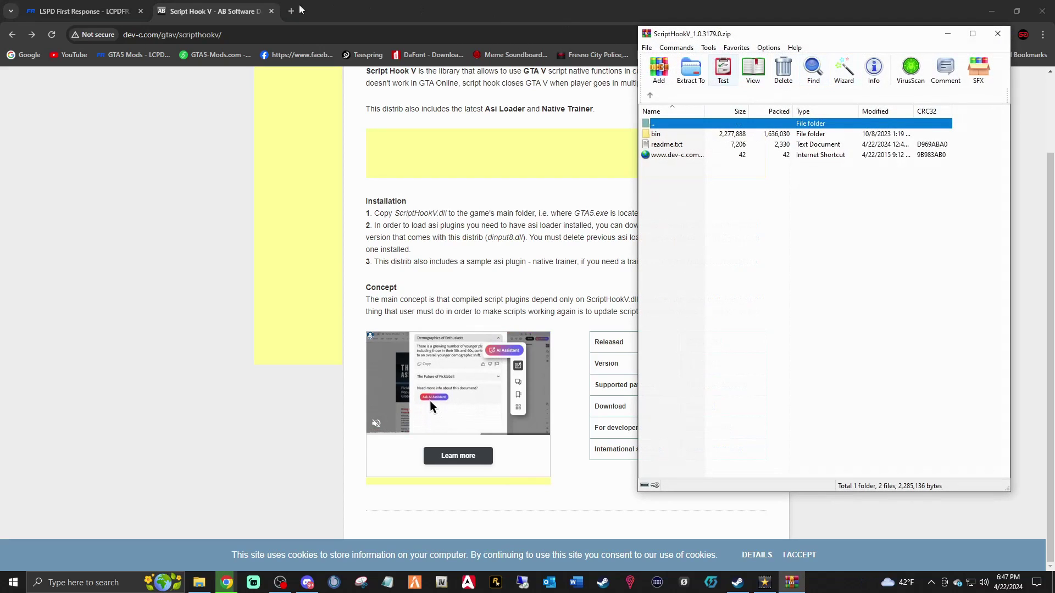
Minimize the Script Hook V archive and Chrome, and place the Grand Theft Auto V folder window beside the LSPDFR manual install archive
{"action": "left_click", "coordinate": [947, 33]}
{"action": "left_click", "coordinate": [83, 11]}
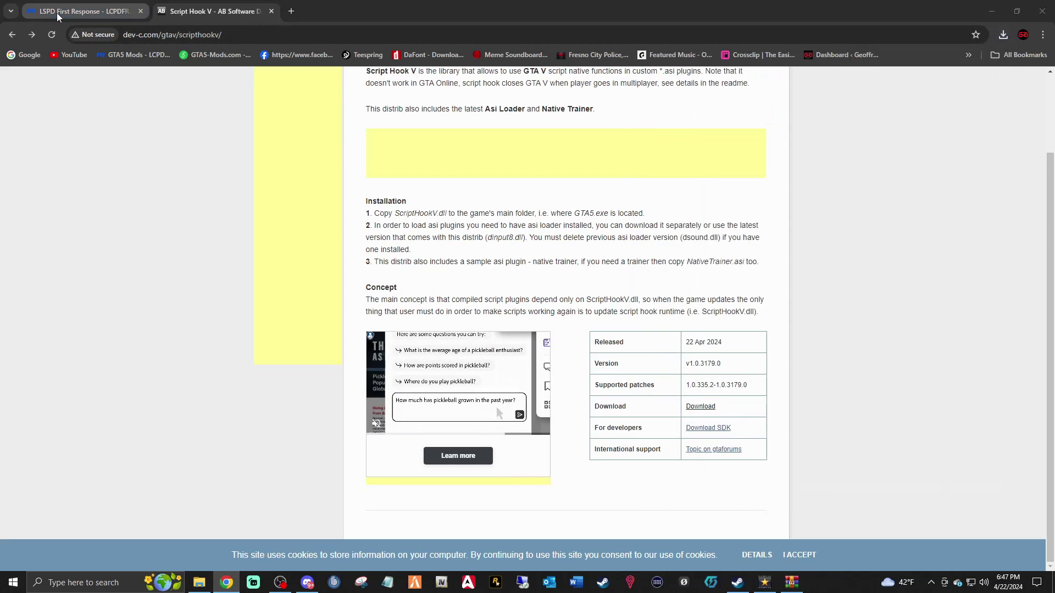
{"action": "left_click", "coordinate": [992, 10]}
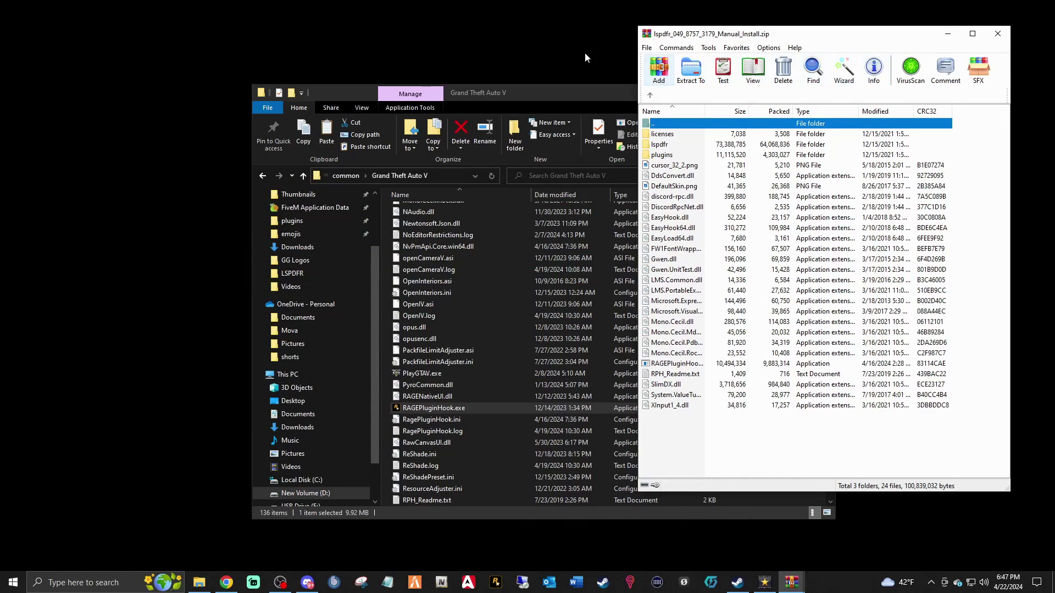
{"action": "left_click_drag", "start_coordinate": [589, 95], "coordinate": [384, 51]}
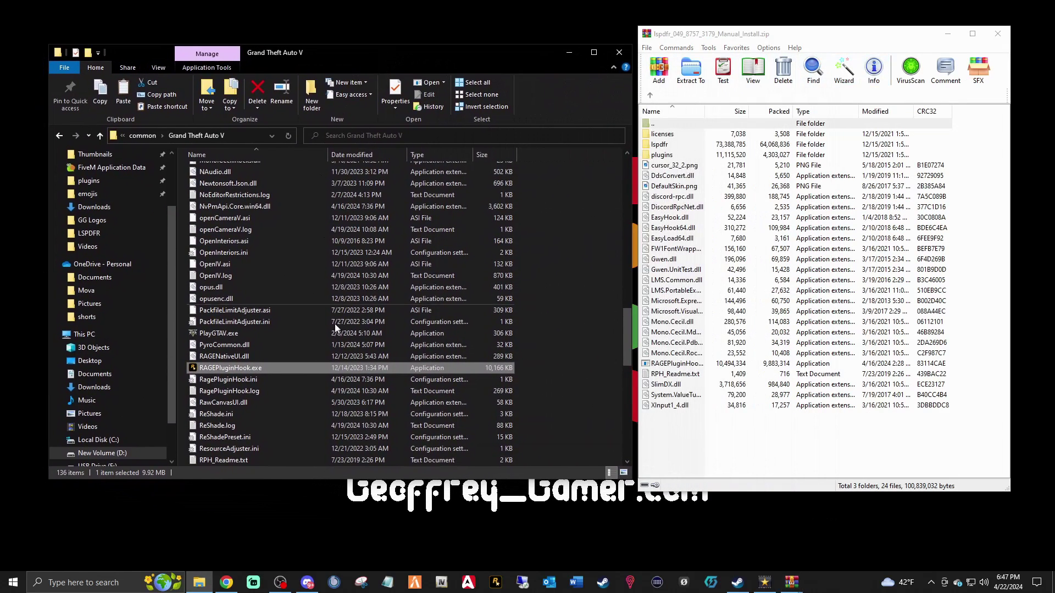
{"action": "scroll", "coordinate": [291, 318], "scroll_direction": "up", "scroll_amount": 7}
{"action": "scroll", "coordinate": [294, 314], "scroll_direction": "up", "scroll_amount": 10}
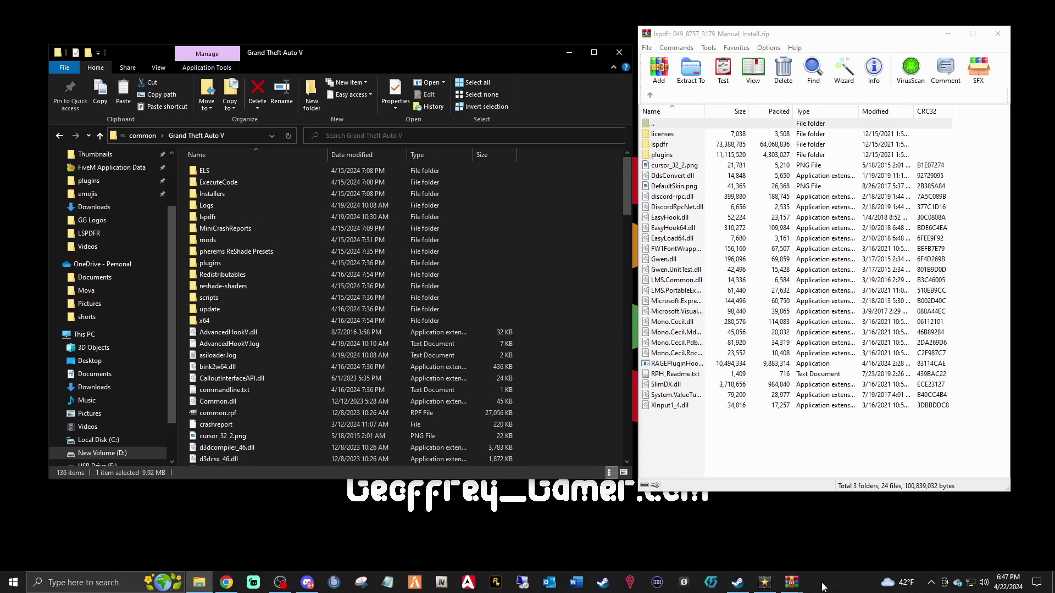
Extract dinput8.dll and ScriptHookV.dll from the Script Hook V archive's bin folder into the Grand Theft Auto V folder, replacing existing files, and close the archive
{"action": "mouse_move", "coordinate": [792, 582]}
{"action": "left_click", "coordinate": [773, 534]}
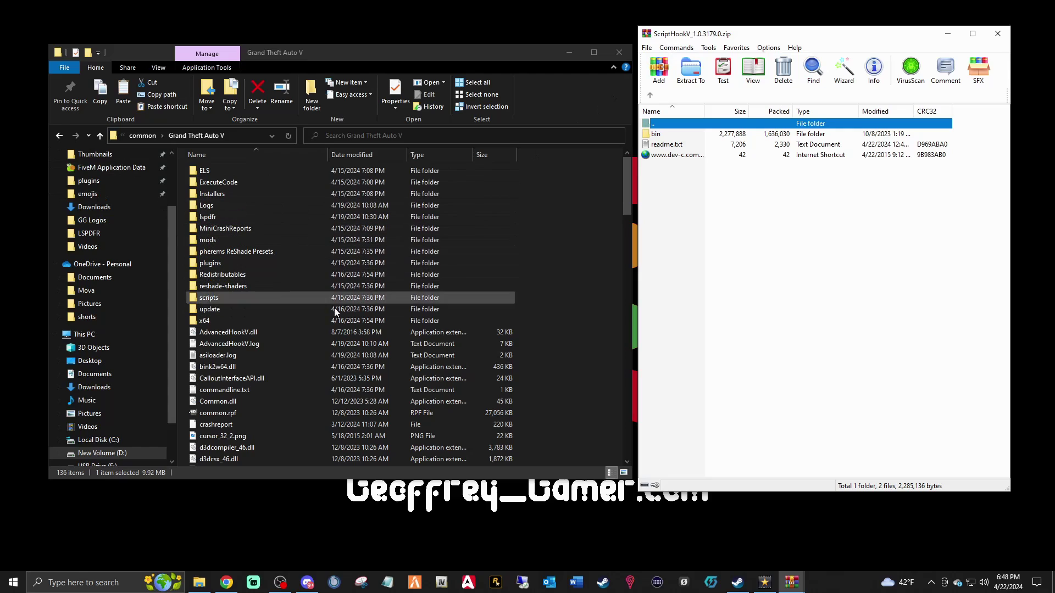
{"action": "left_click", "coordinate": [212, 262]}
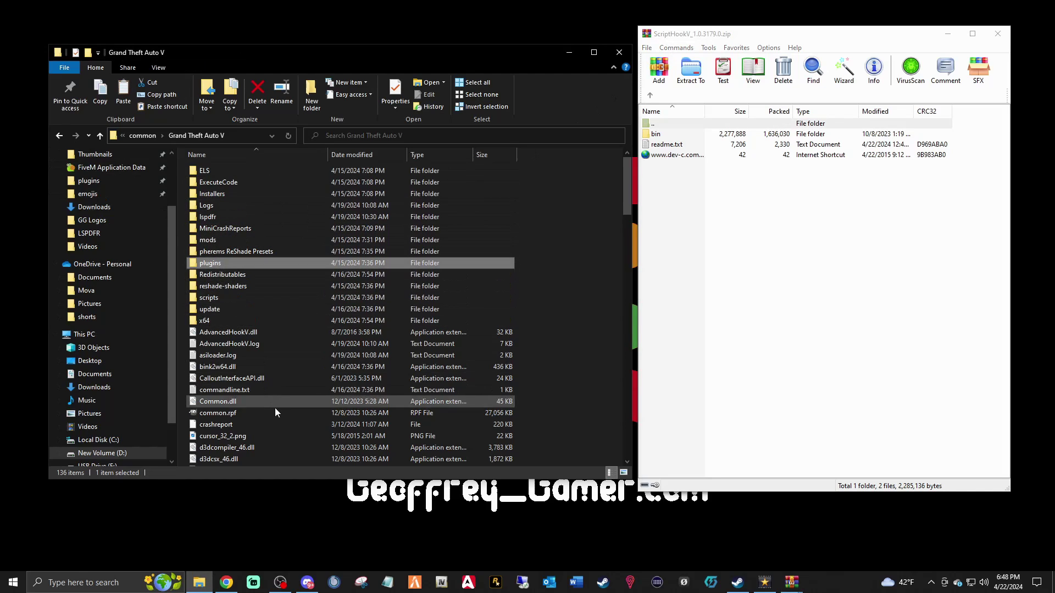
{"action": "left_click", "coordinate": [580, 315]}
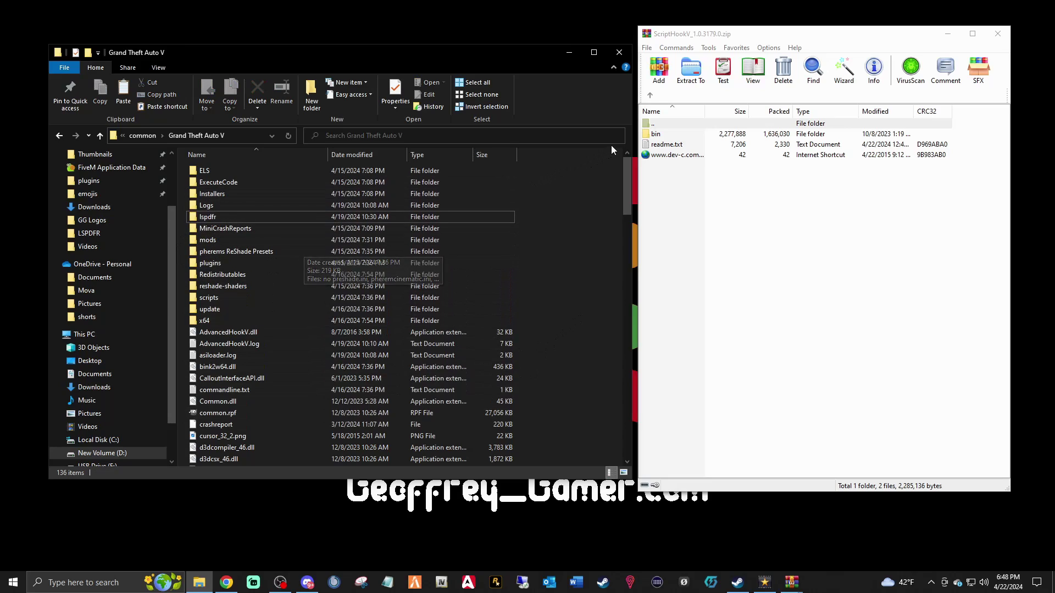
{"action": "double_click", "coordinate": [656, 135]}
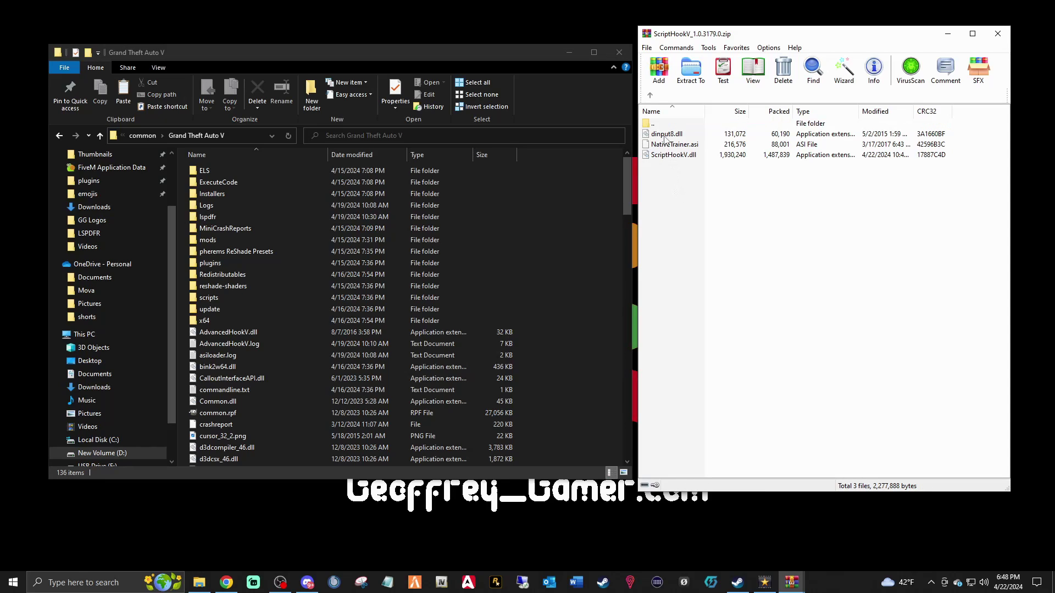
{"action": "left_click", "coordinate": [665, 135]}
{"action": "left_click", "coordinate": [671, 155], "text": "ctrl"}
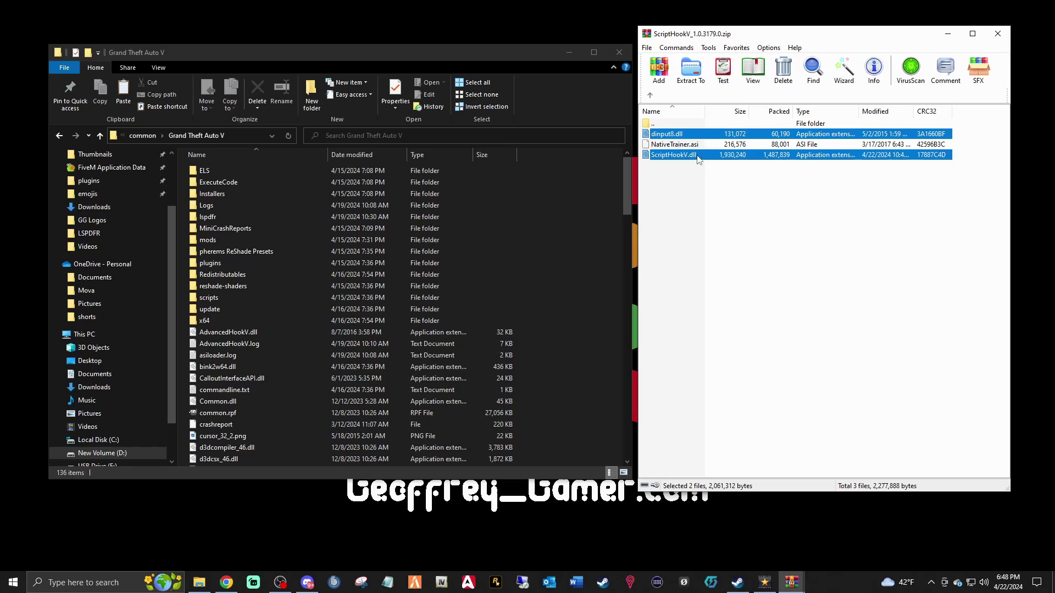
{"action": "left_click_drag", "start_coordinate": [698, 159], "coordinate": [579, 353]}
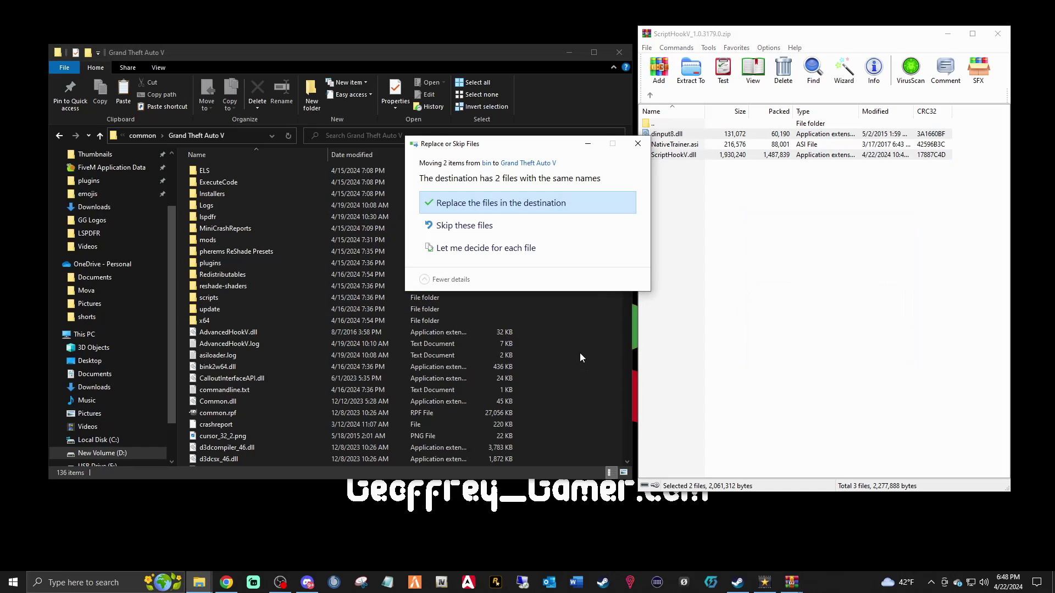
{"action": "left_click", "coordinate": [467, 205]}
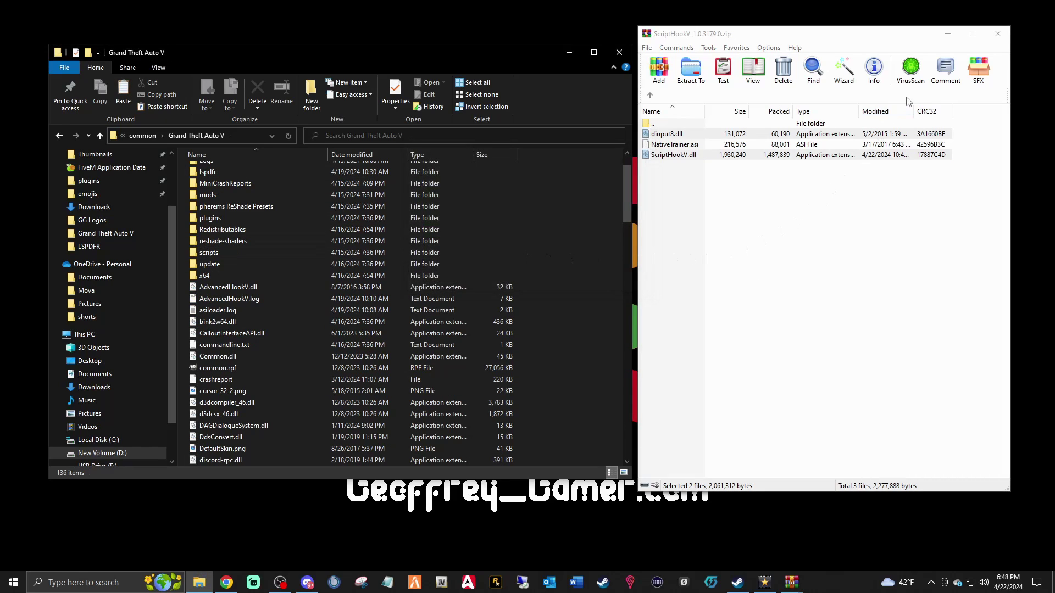
{"action": "left_click", "coordinate": [682, 145]}
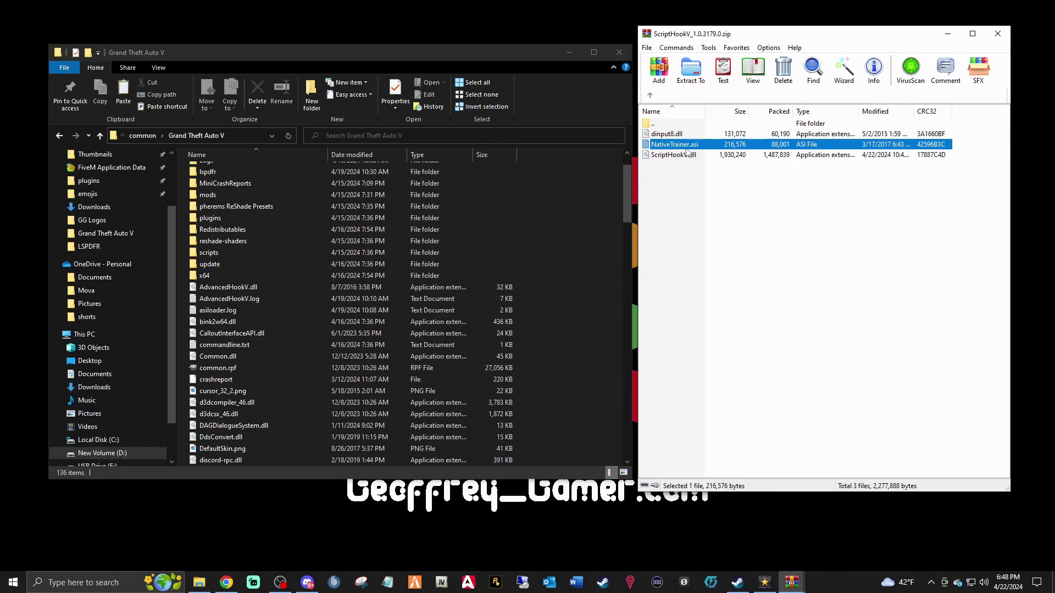
{"action": "left_click", "coordinate": [997, 33]}
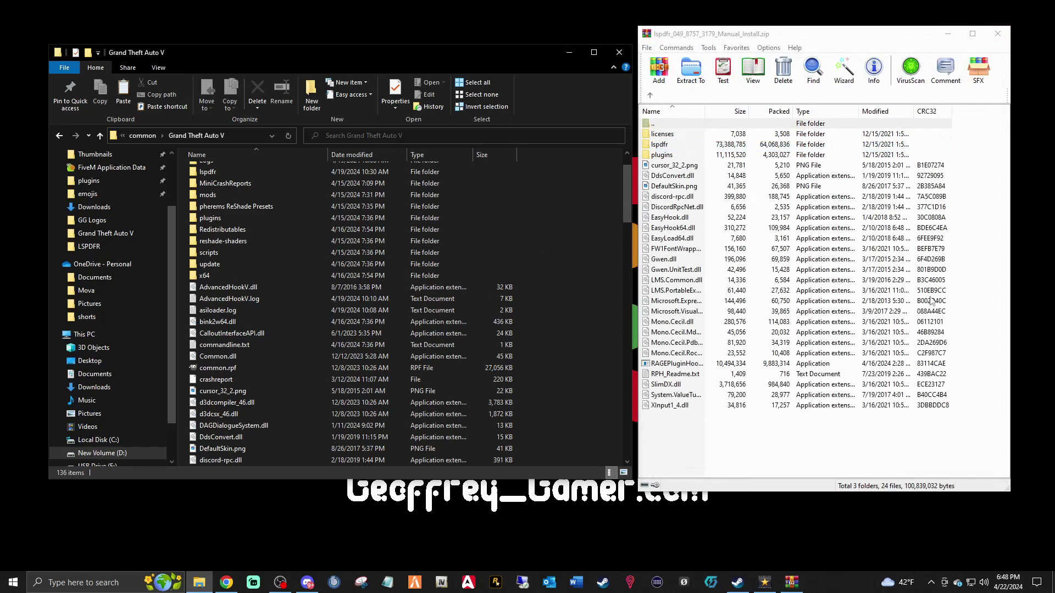
{"action": "left_click", "coordinate": [988, 273]}
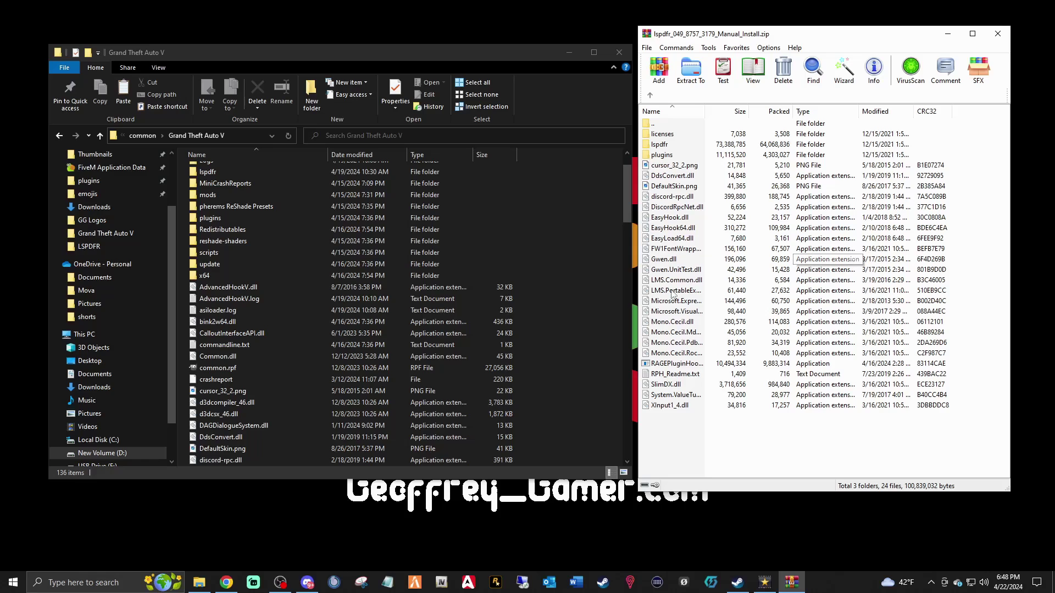
{"action": "scroll", "coordinate": [470, 308], "scroll_direction": "up", "scroll_amount": 2}
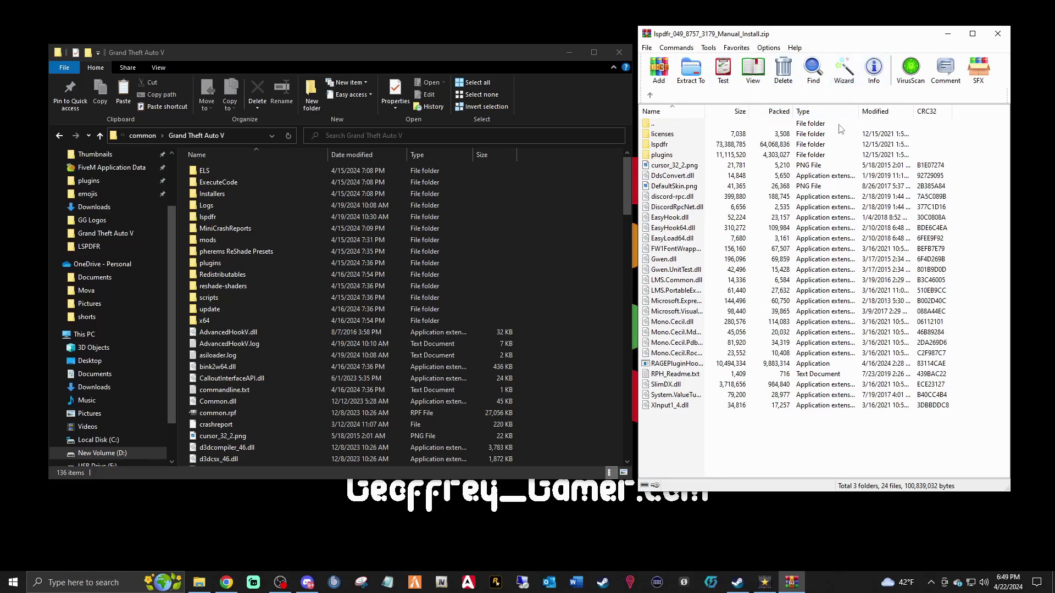
{"action": "left_click_drag", "start_coordinate": [694, 423], "coordinate": [682, 147]}
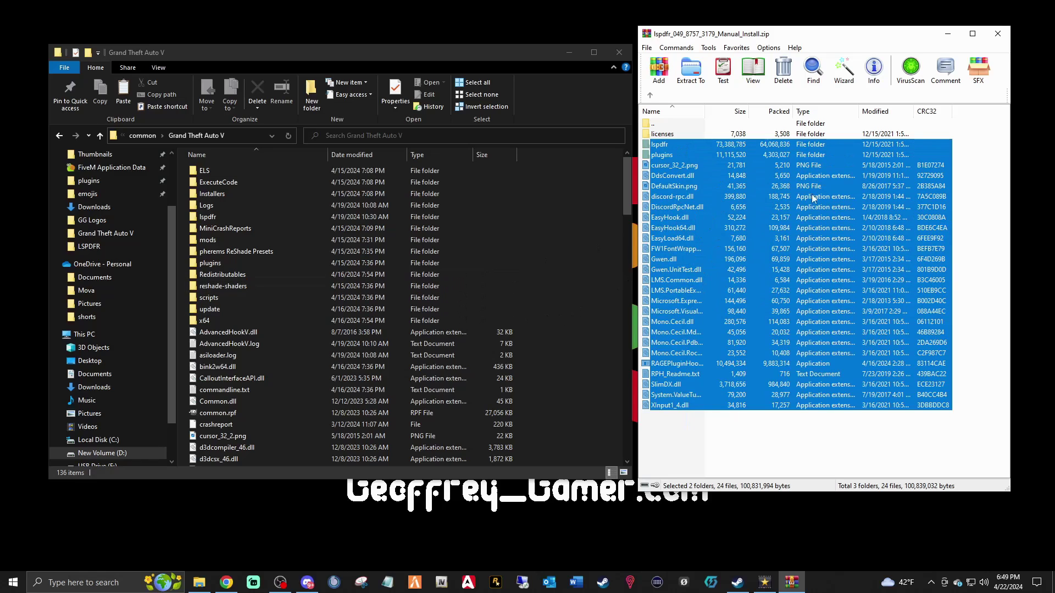
{"action": "left_click", "coordinate": [908, 445]}
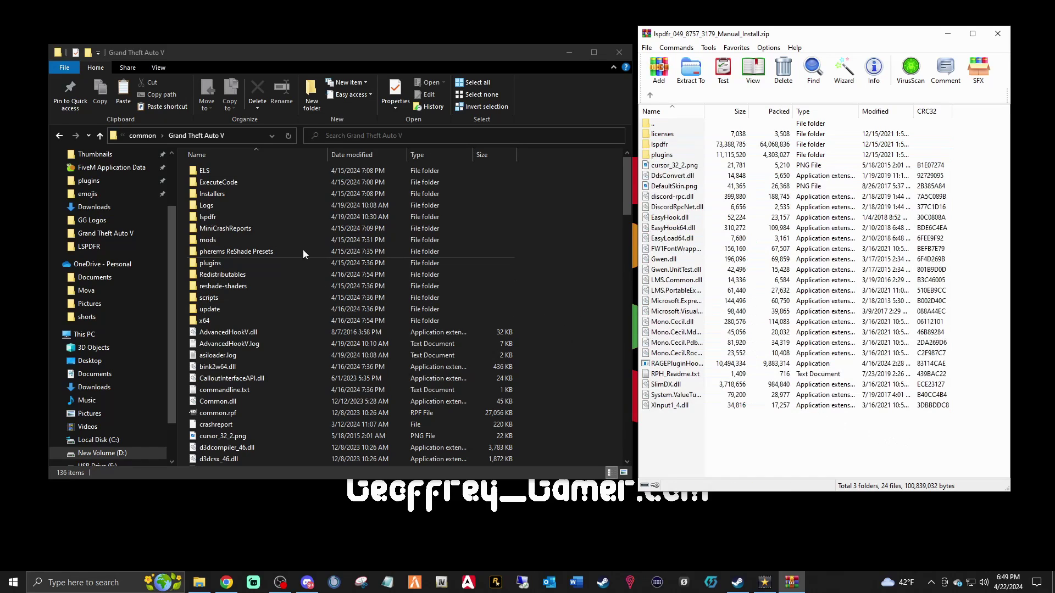
Open the game's lspdfr folder and copy lspdfr.ini to the desktop as a backup
{"action": "left_click", "coordinate": [205, 219]}
{"action": "double_click", "coordinate": [205, 219]}
{"action": "left_click", "coordinate": [202, 207]}
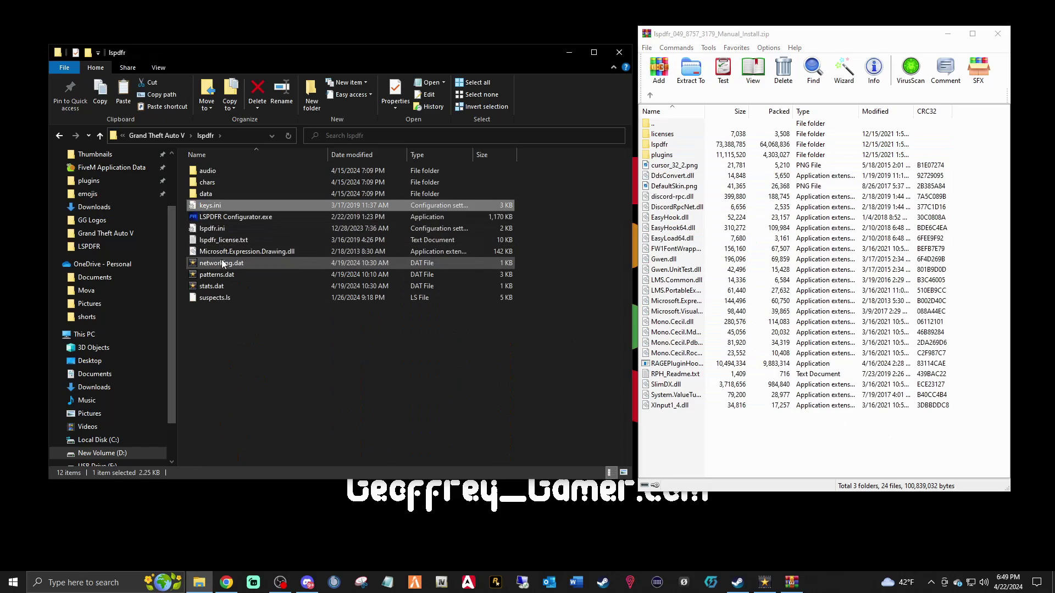
{"action": "left_click", "coordinate": [214, 229]}
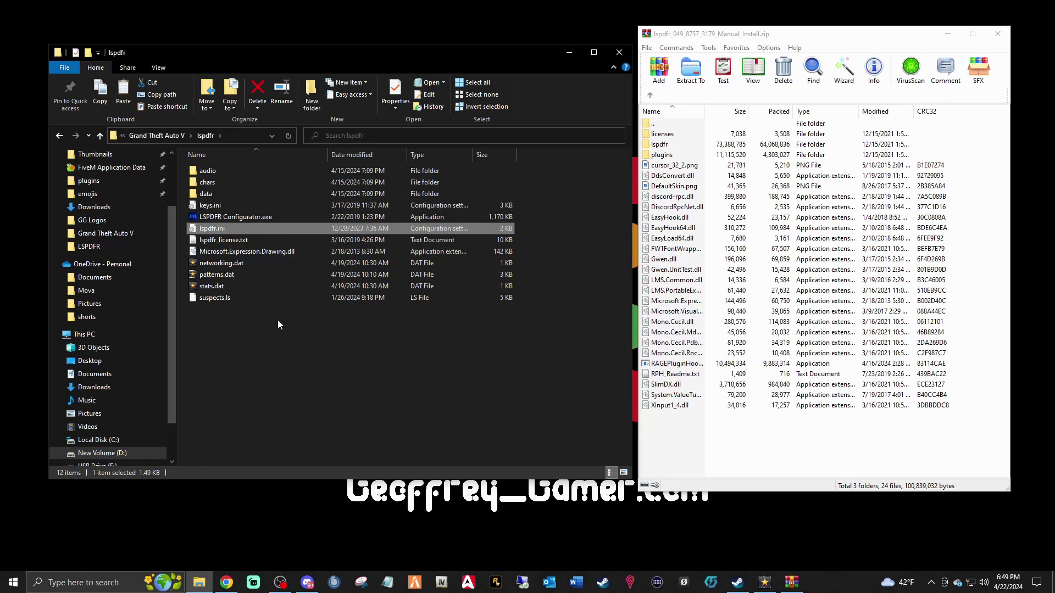
{"action": "left_click_drag", "start_coordinate": [274, 229], "coordinate": [371, 27]}
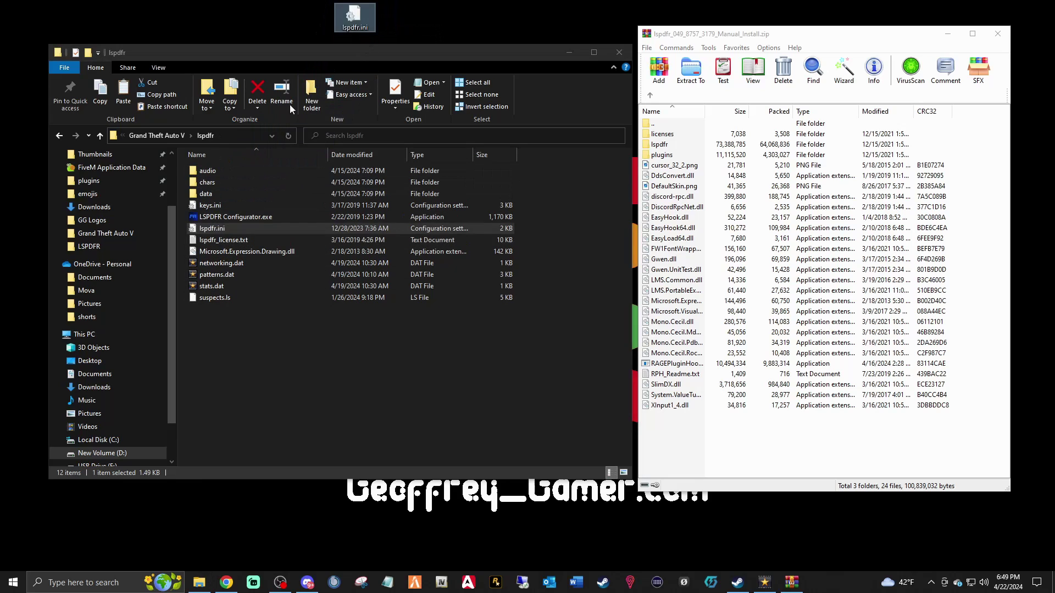
{"action": "left_click_drag", "start_coordinate": [214, 205], "coordinate": [300, 140]}
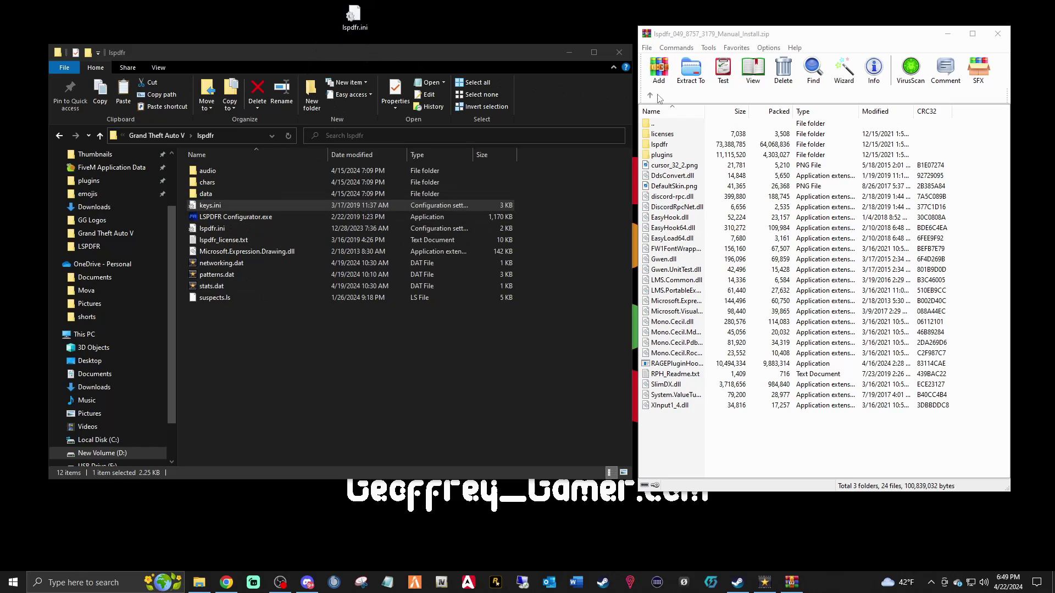
Open keys.ini in Notepad, review its keyboard and controller bindings from start to end, and close it
{"action": "double_click", "coordinate": [219, 206]}
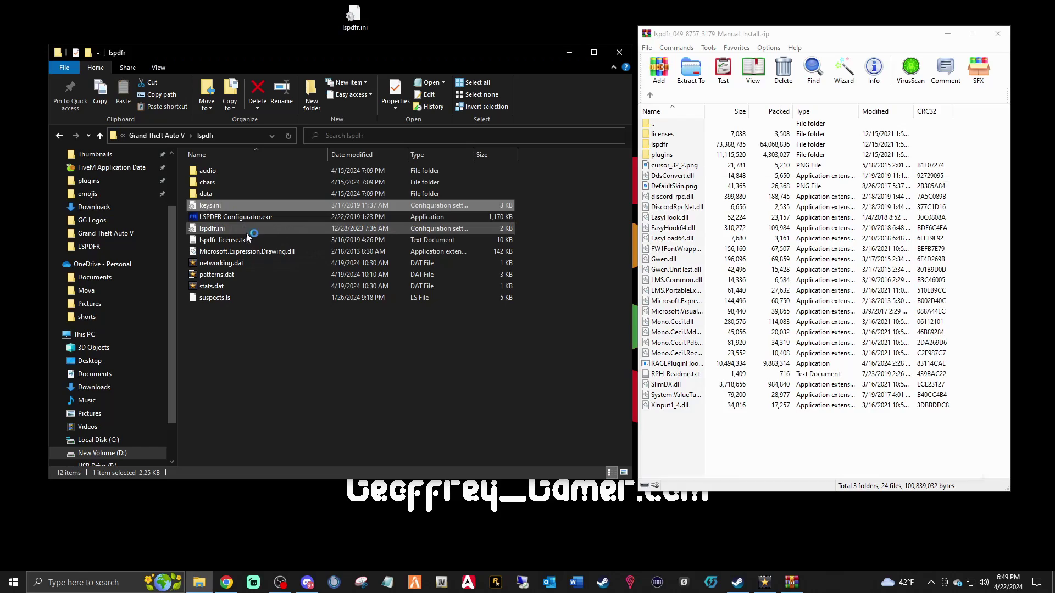
{"action": "left_click_drag", "start_coordinate": [737, 178], "coordinate": [289, 88]}
{"action": "scroll", "coordinate": [233, 160], "scroll_direction": "down", "scroll_amount": 20}
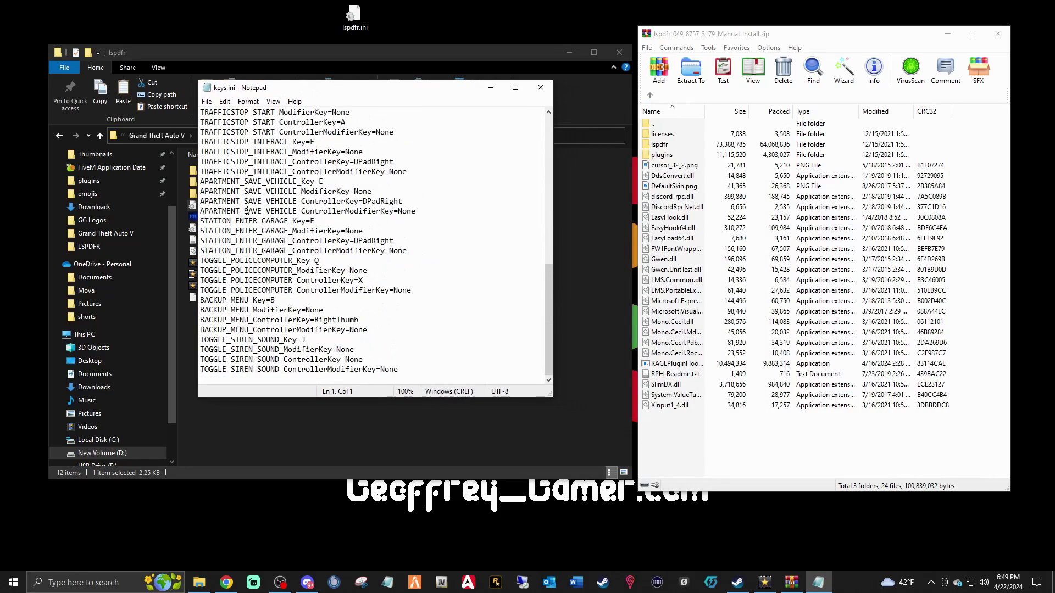
{"action": "scroll", "coordinate": [255, 213], "scroll_direction": "up", "scroll_amount": 15}
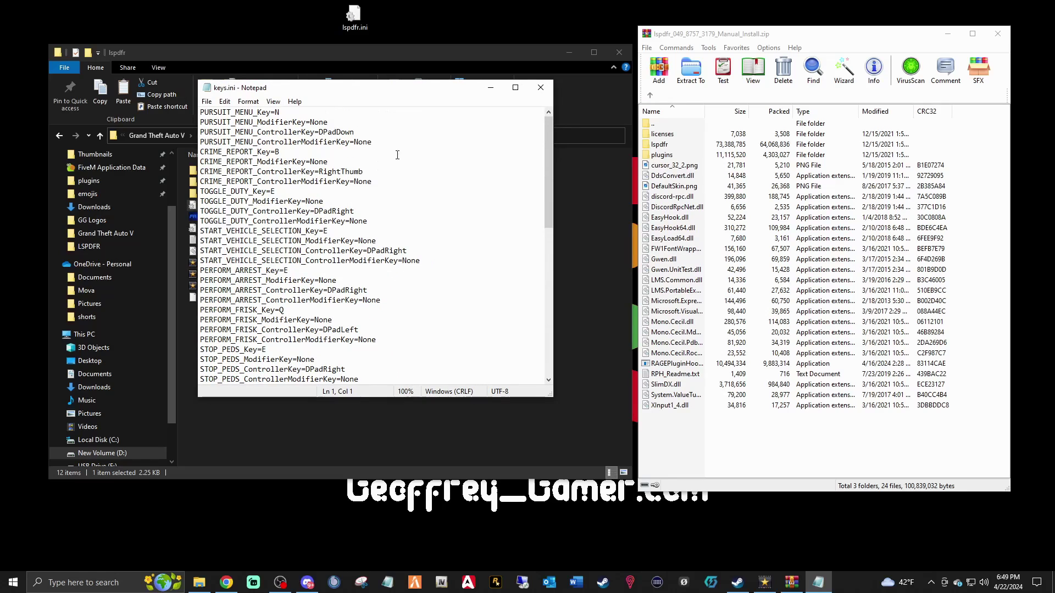
{"action": "scroll", "coordinate": [258, 165], "scroll_direction": "down", "scroll_amount": 15}
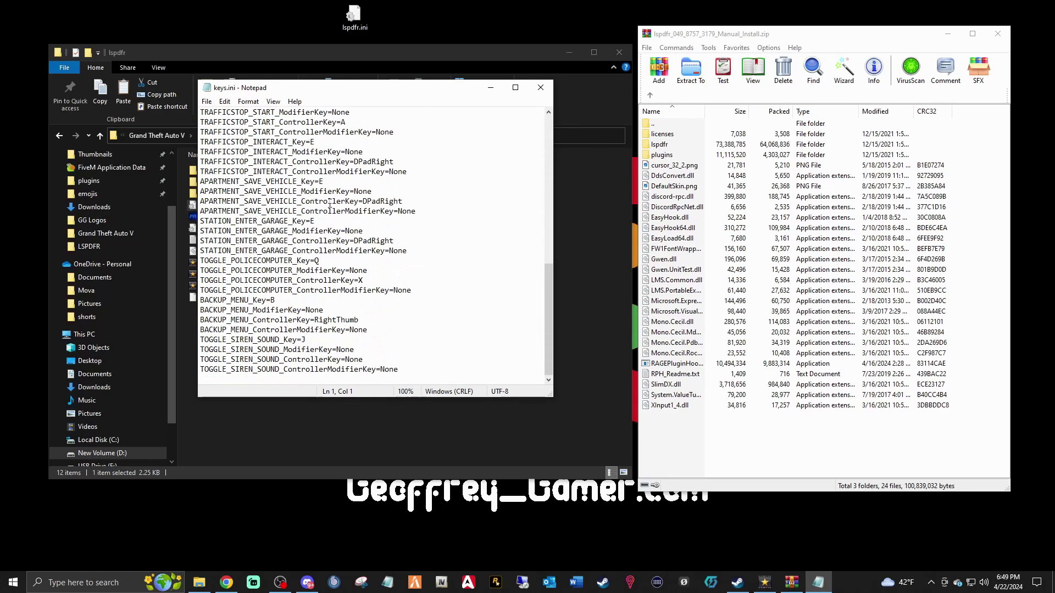
{"action": "left_click", "coordinate": [540, 87]}
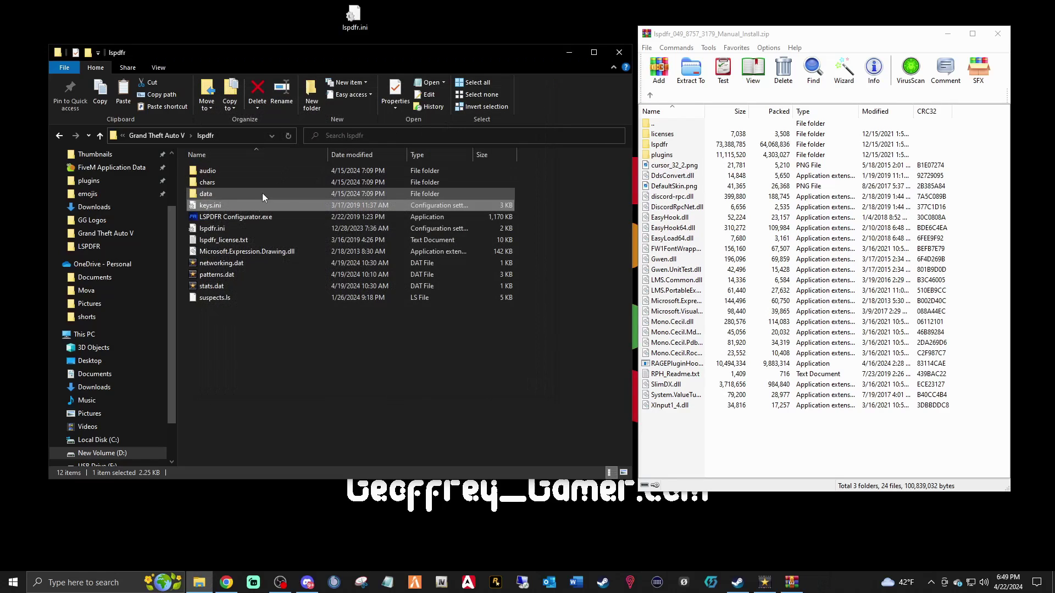
Open the game's lspdfr.ini in Notepad, review its preset and default settings, and close it
{"action": "double_click", "coordinate": [212, 228]}
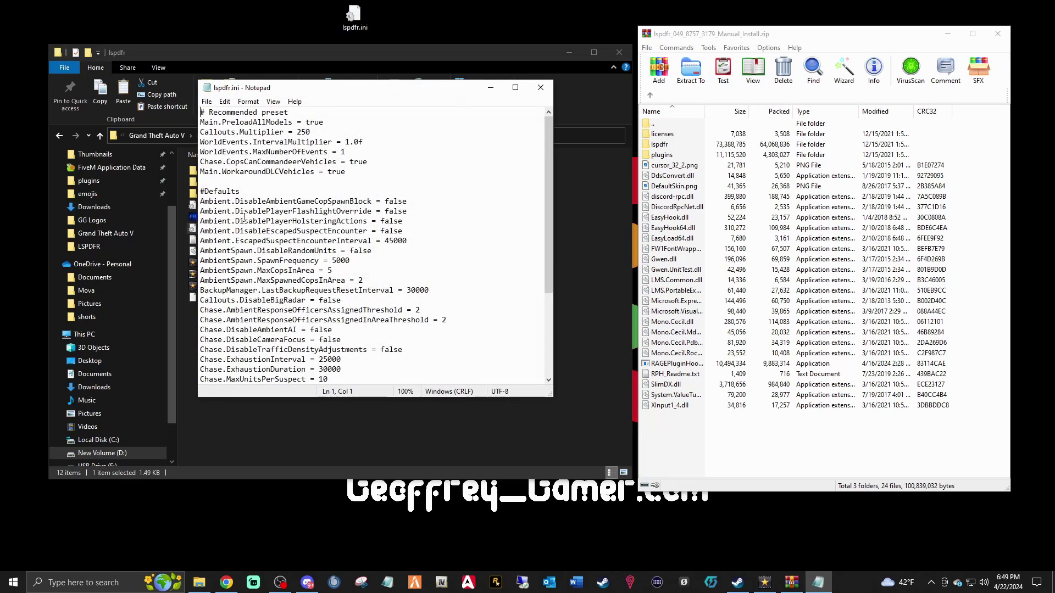
{"action": "scroll", "coordinate": [251, 172], "scroll_direction": "down", "scroll_amount": 5}
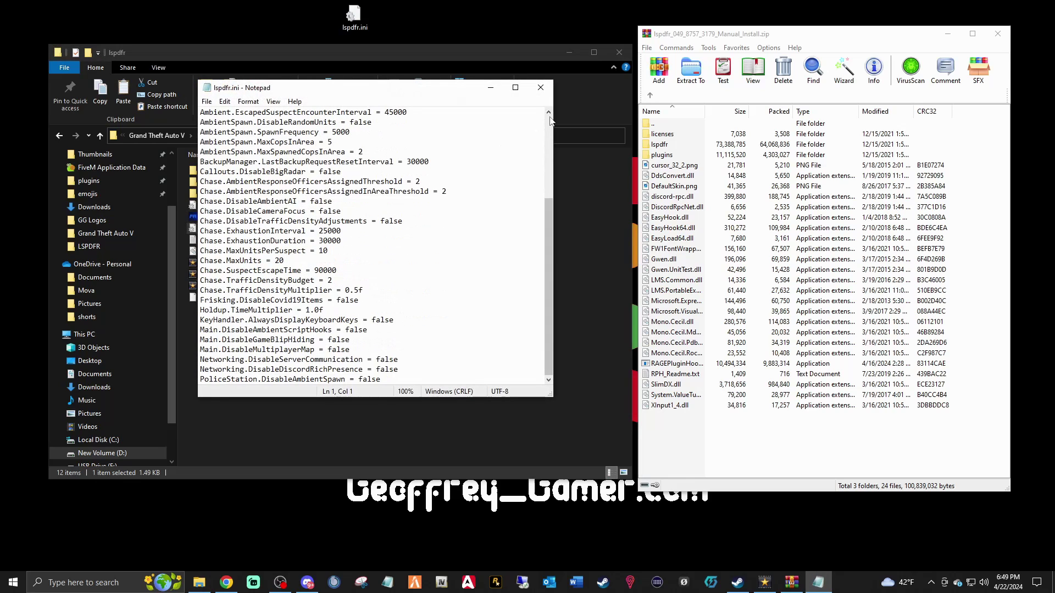
{"action": "left_click", "coordinate": [541, 93]}
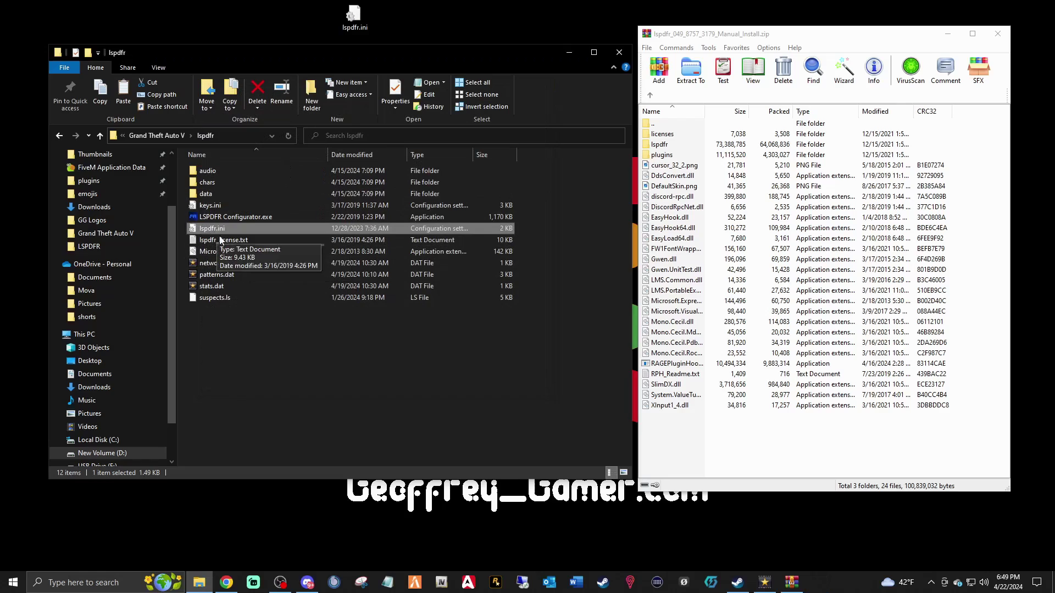
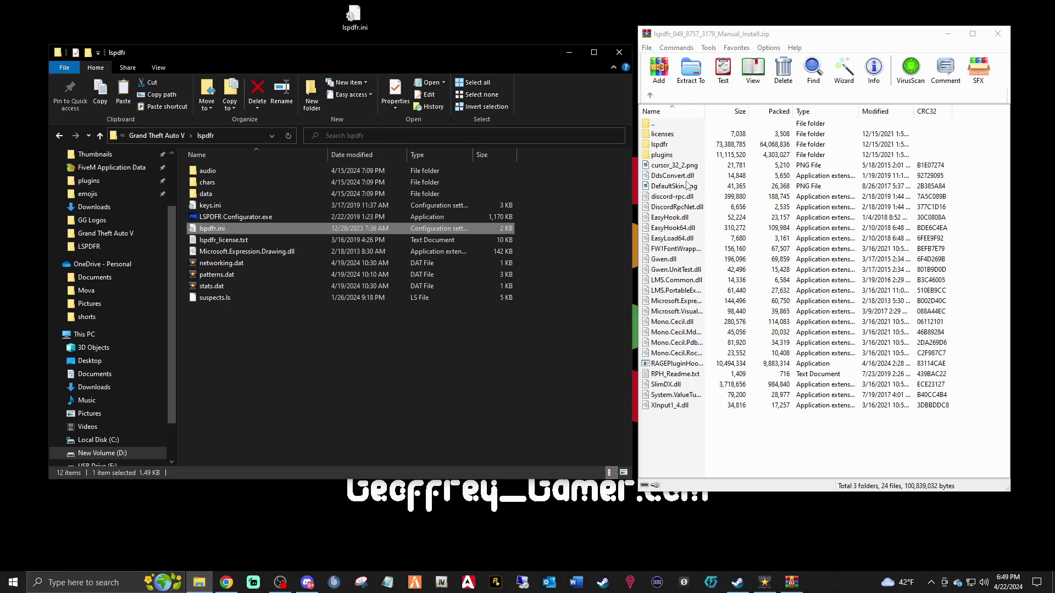
{"action": "left_click", "coordinate": [579, 233]}
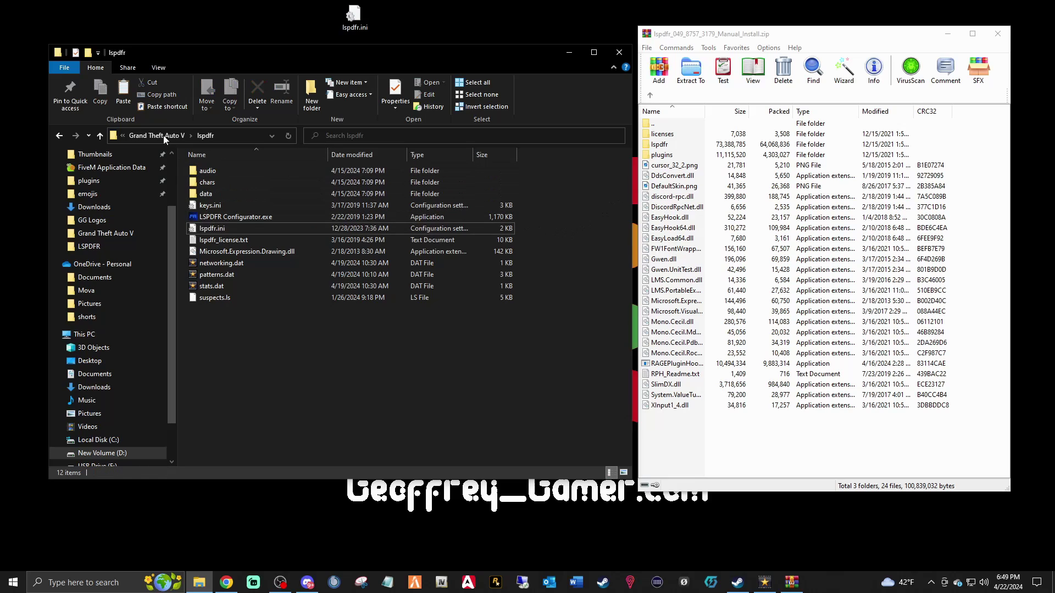
Return to the Grand Theft Auto V folder and delete keys.ini and lspdfr.ini from the install archive's lspdfr folder
{"action": "left_click", "coordinate": [60, 137]}
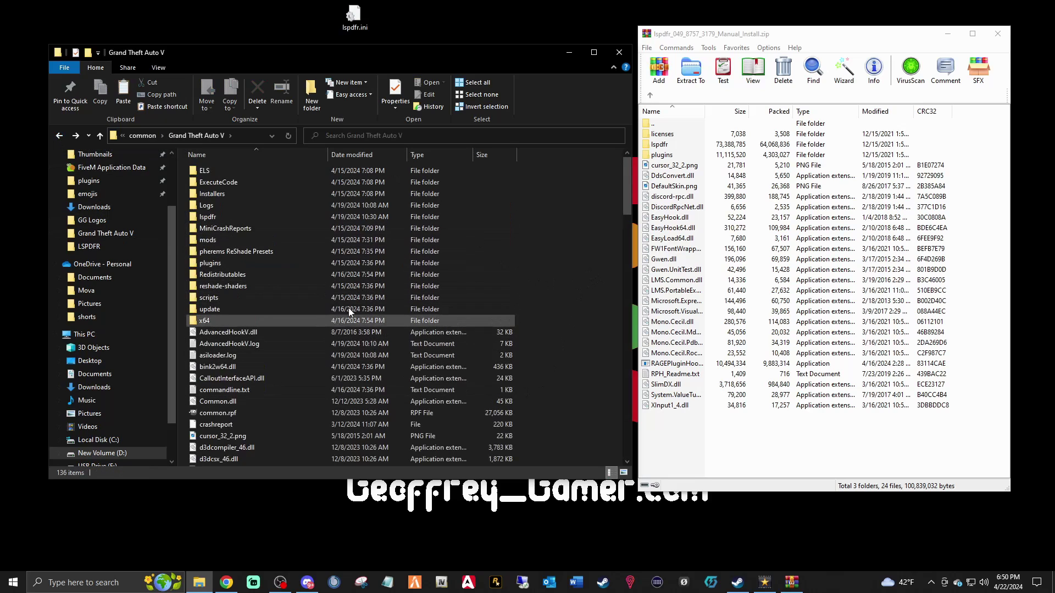
{"action": "left_click", "coordinate": [227, 262]}
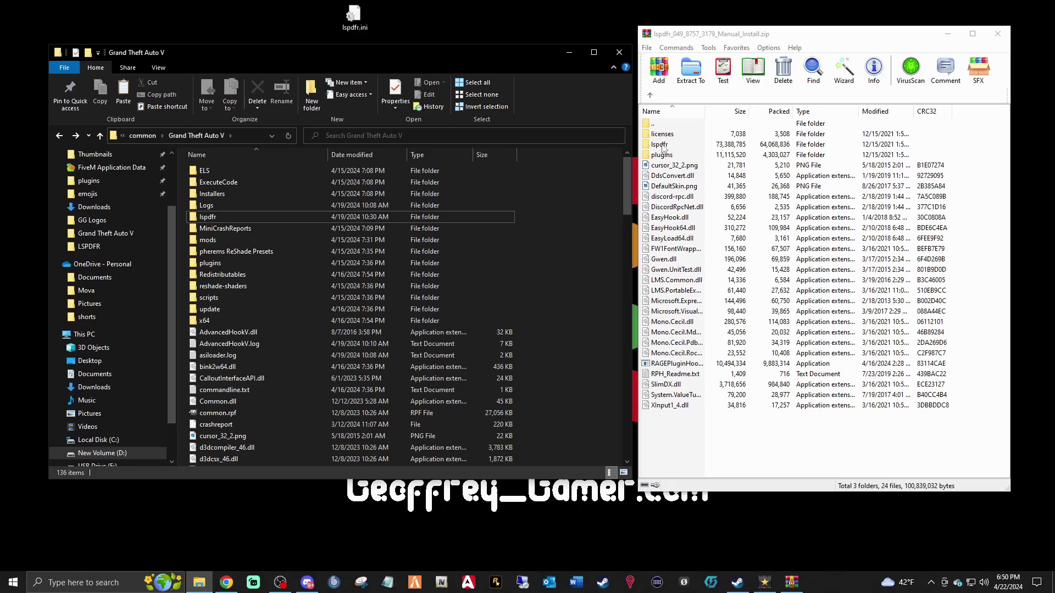
{"action": "double_click", "coordinate": [661, 145]}
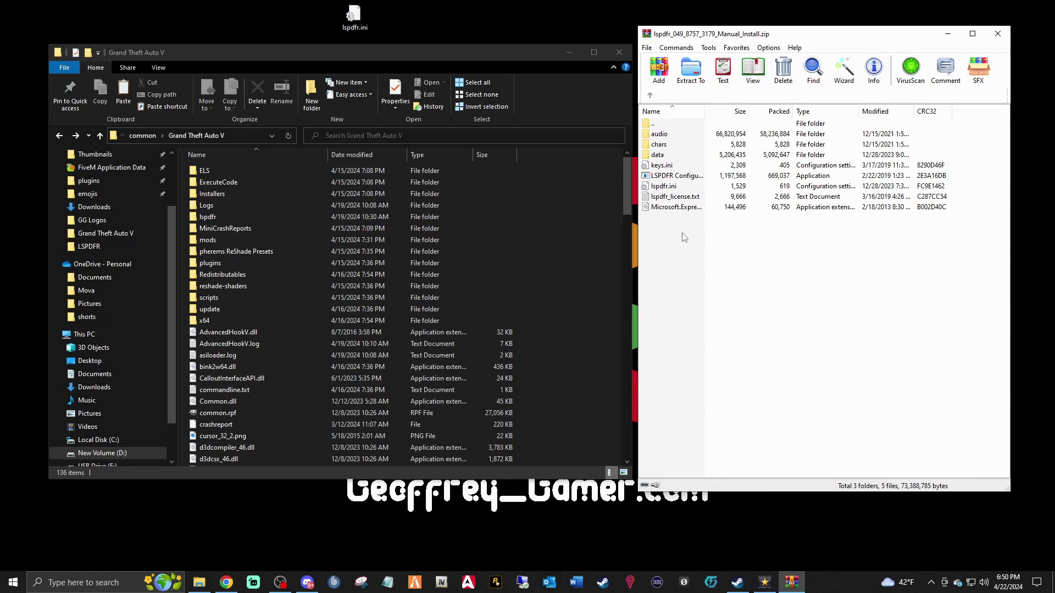
{"action": "left_click", "coordinate": [663, 187]}
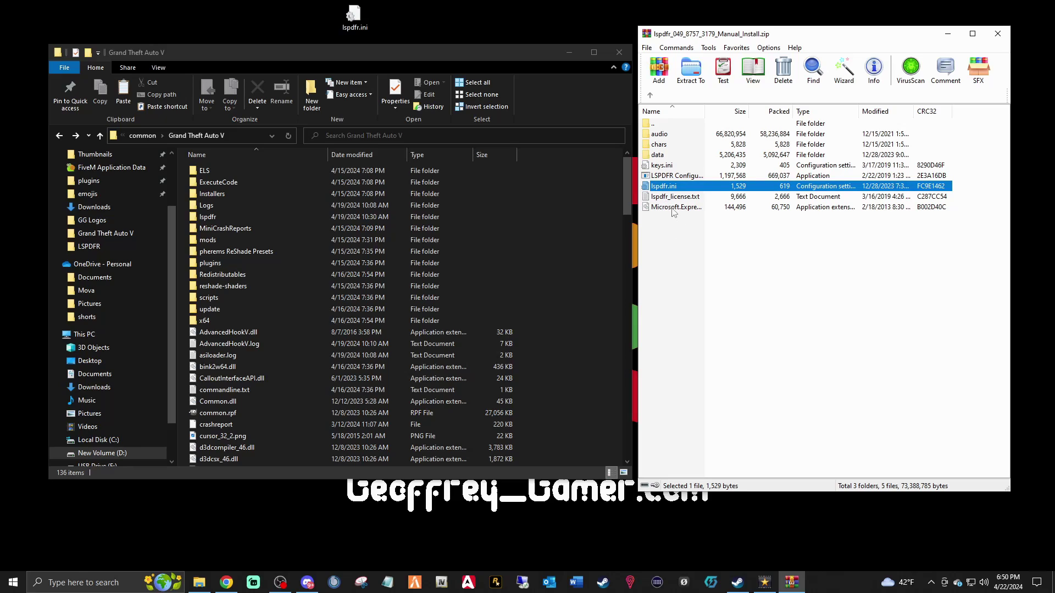
{"action": "left_click", "coordinate": [665, 166], "text": "ctrl"}
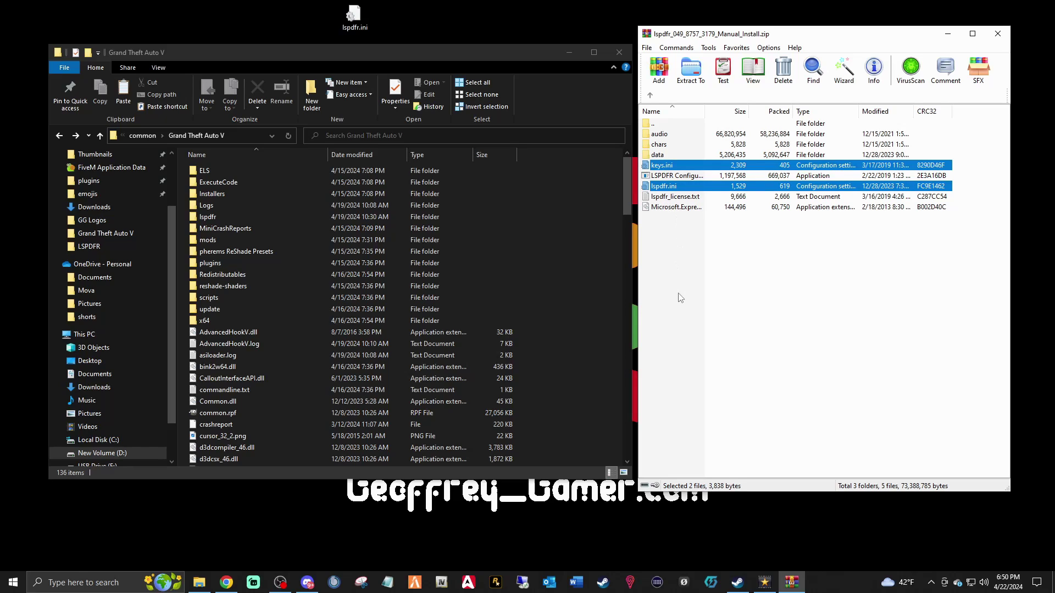
{"action": "right_click", "coordinate": [675, 170]}
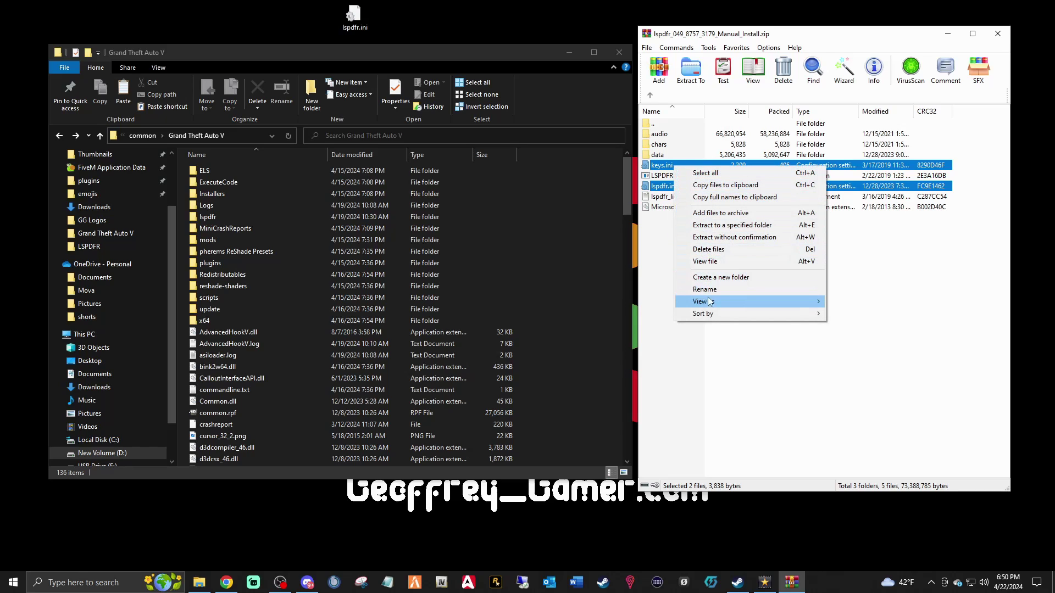
{"action": "left_click", "coordinate": [713, 250]}
{"action": "left_click", "coordinate": [536, 328]}
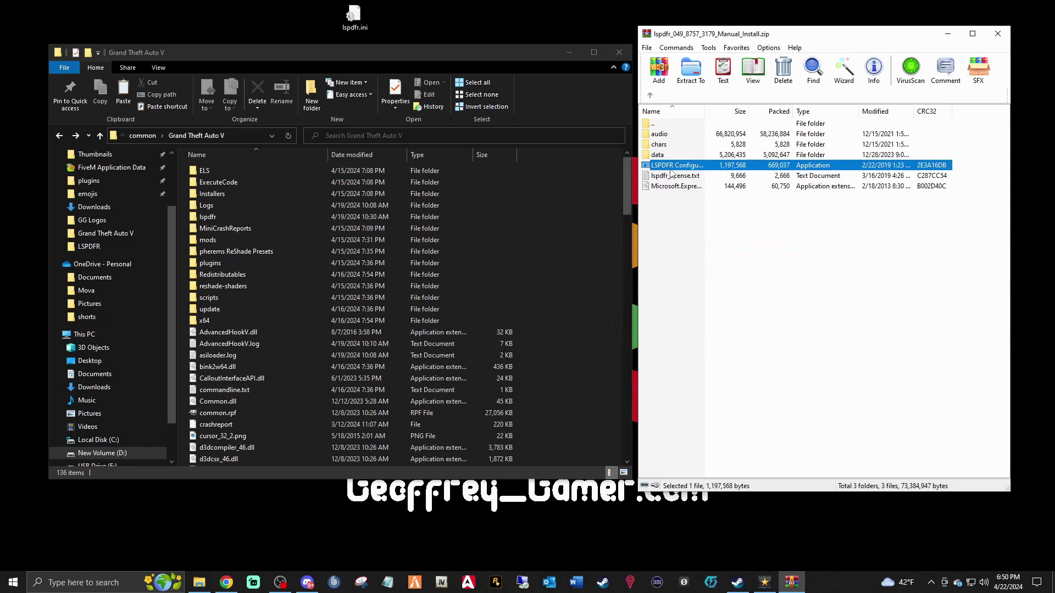
Extract everything from the archive's root except licenses and RPH_Readme.txt into the Grand Theft Auto V folder, replacing existing files
{"action": "left_click", "coordinate": [650, 95]}
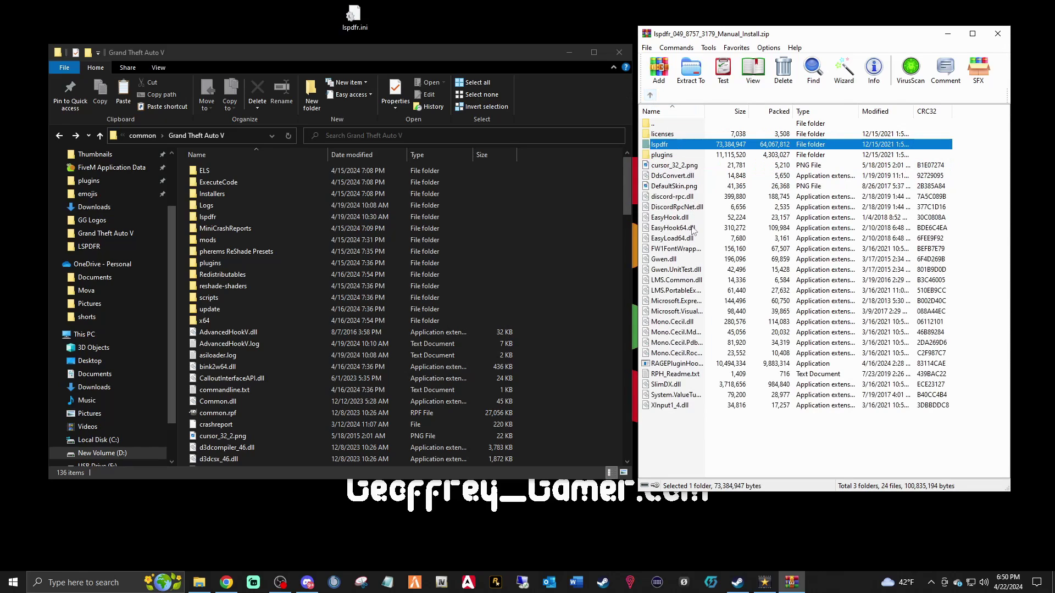
{"action": "left_click_drag", "start_coordinate": [684, 448], "coordinate": [671, 146]}
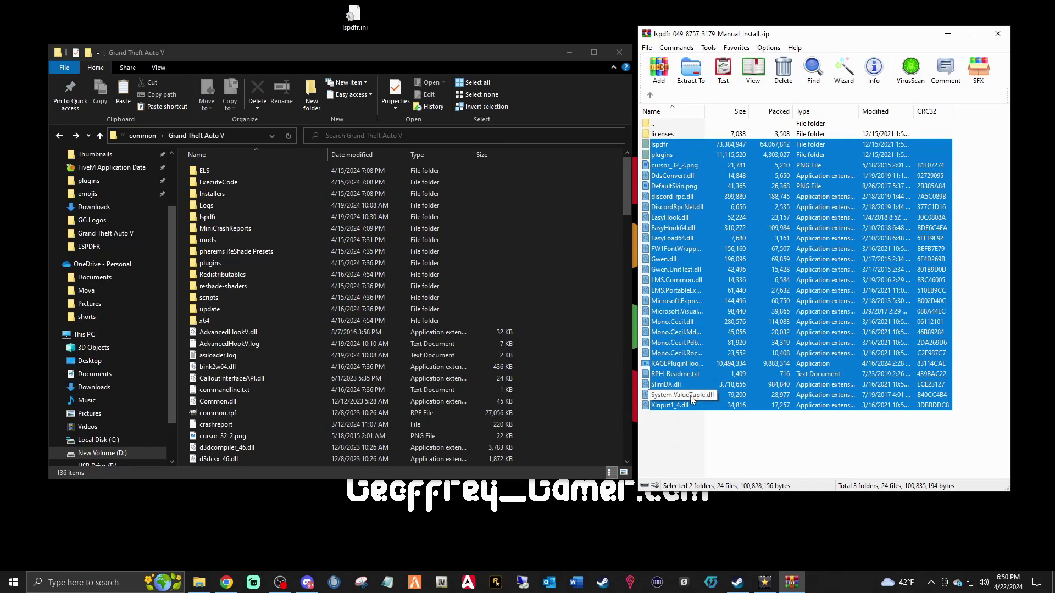
{"action": "left_click", "coordinate": [669, 376], "text": "ctrl"}
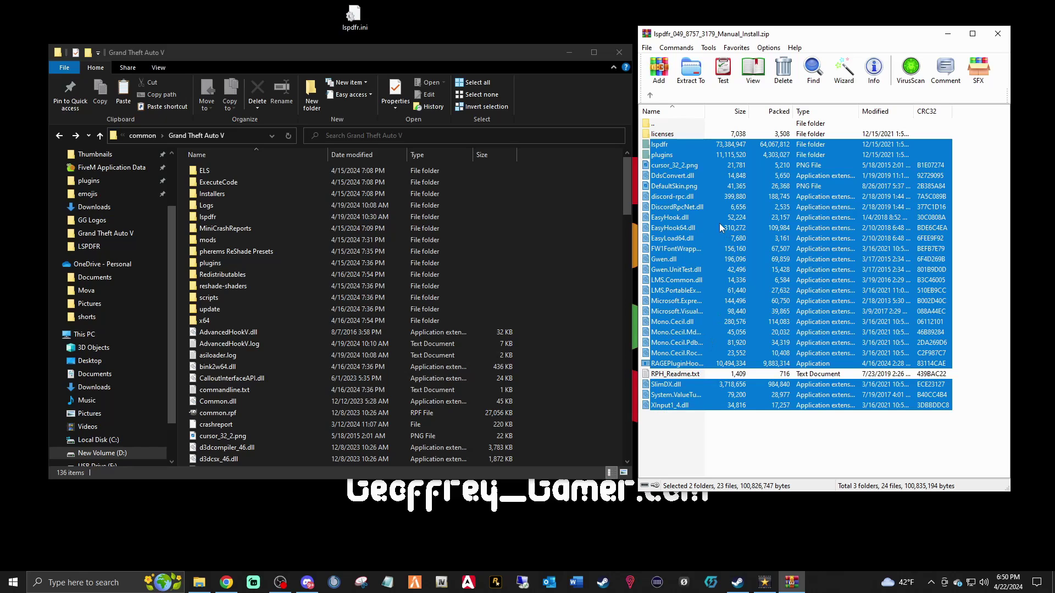
{"action": "left_click_drag", "start_coordinate": [720, 223], "coordinate": [583, 321]}
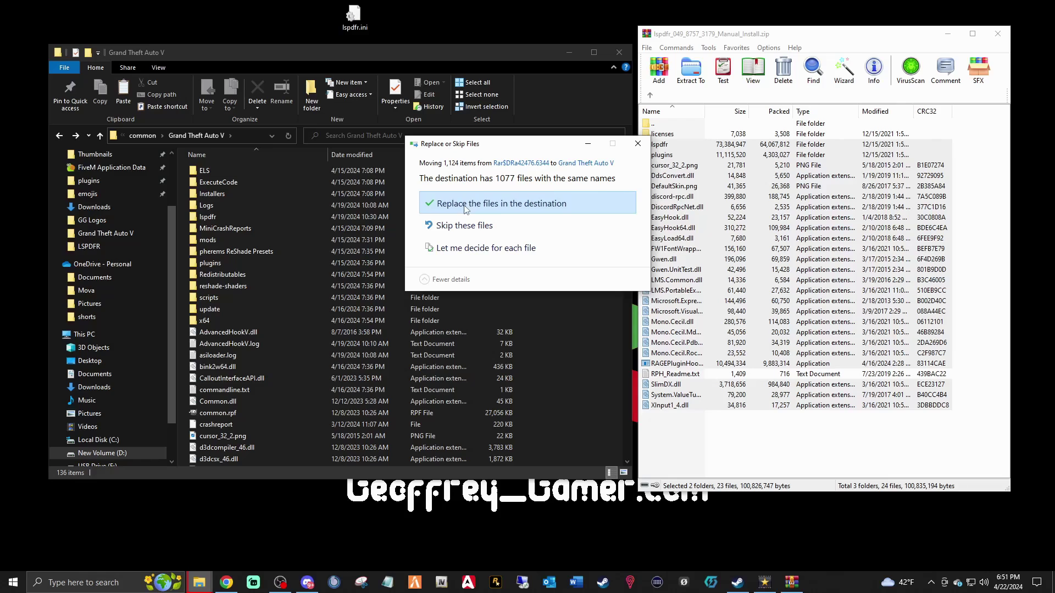
{"action": "left_click", "coordinate": [466, 207]}
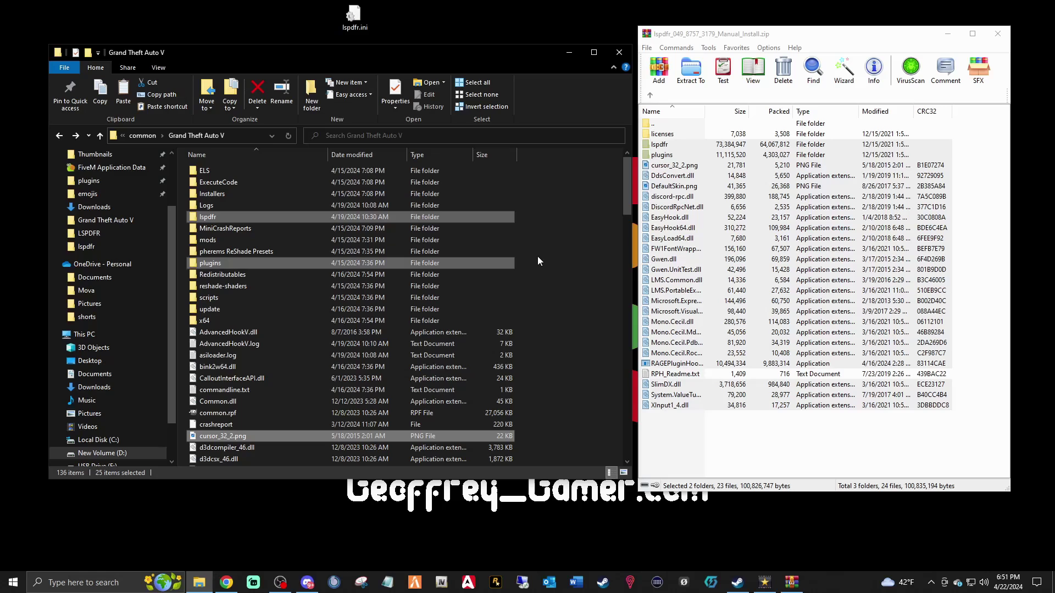
Delete the lspdfr.ini backup copy from the desktop
{"action": "left_click", "coordinate": [569, 311]}
{"action": "scroll", "coordinate": [569, 314], "scroll_direction": "down", "scroll_amount": 12}
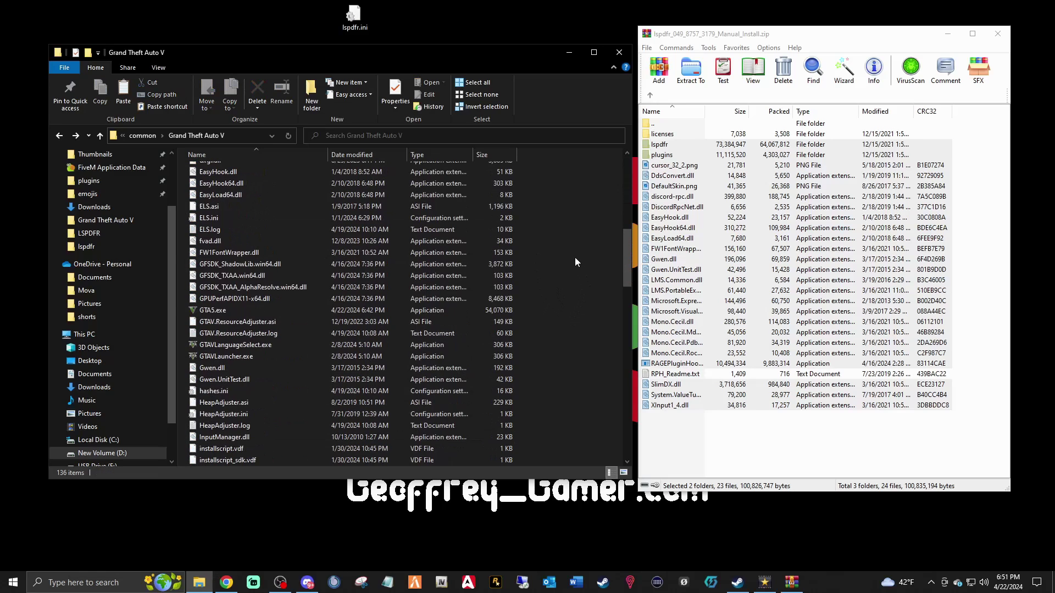
{"action": "scroll", "coordinate": [572, 275], "scroll_direction": "up", "scroll_amount": 12}
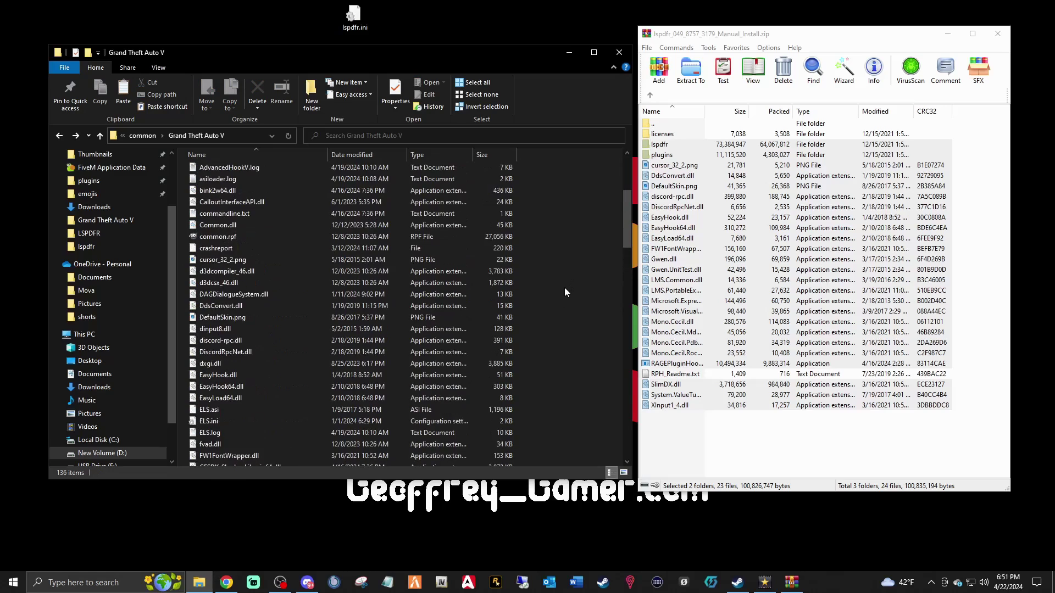
{"action": "right_click", "coordinate": [348, 17]}
{"action": "left_click", "coordinate": [403, 248]}
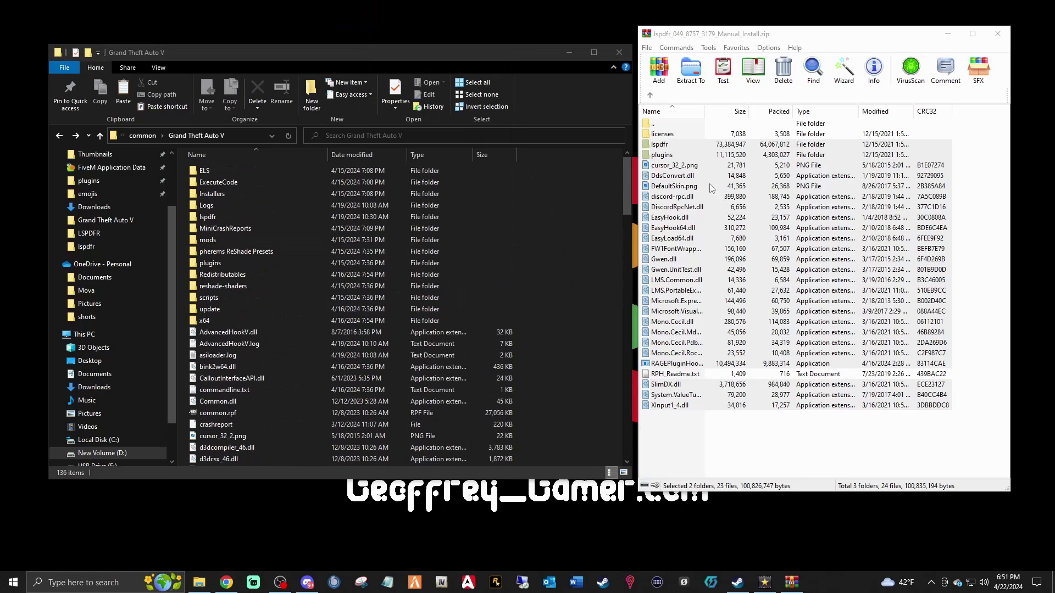
Compare the archive's lspdfr folder with the game's, checking for keys.ini and lspdfr.ini, and close the archive
{"action": "double_click", "coordinate": [661, 144]}
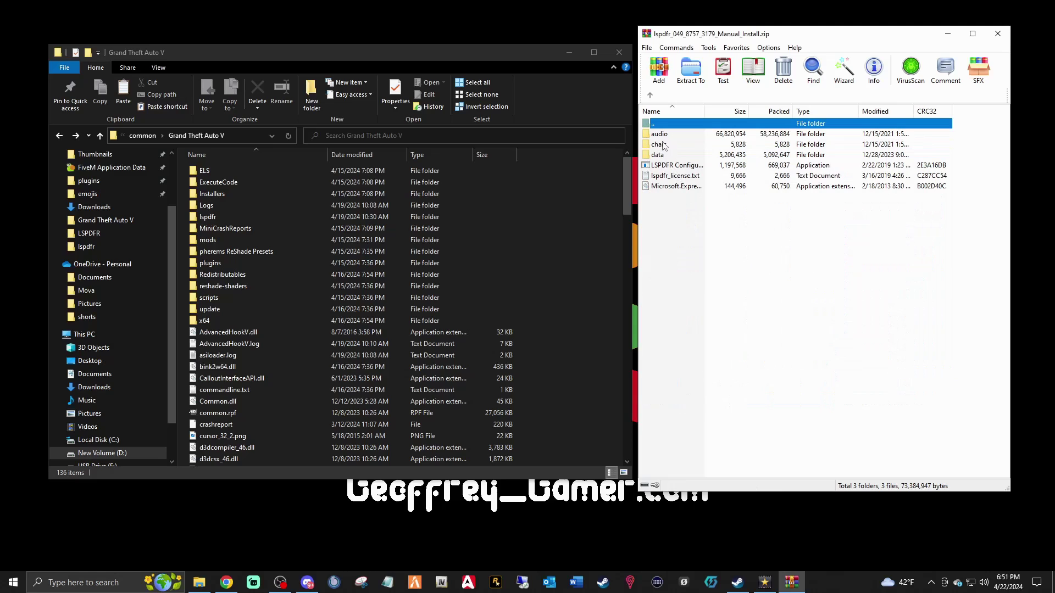
{"action": "double_click", "coordinate": [211, 216]}
{"action": "left_click", "coordinate": [210, 206]}
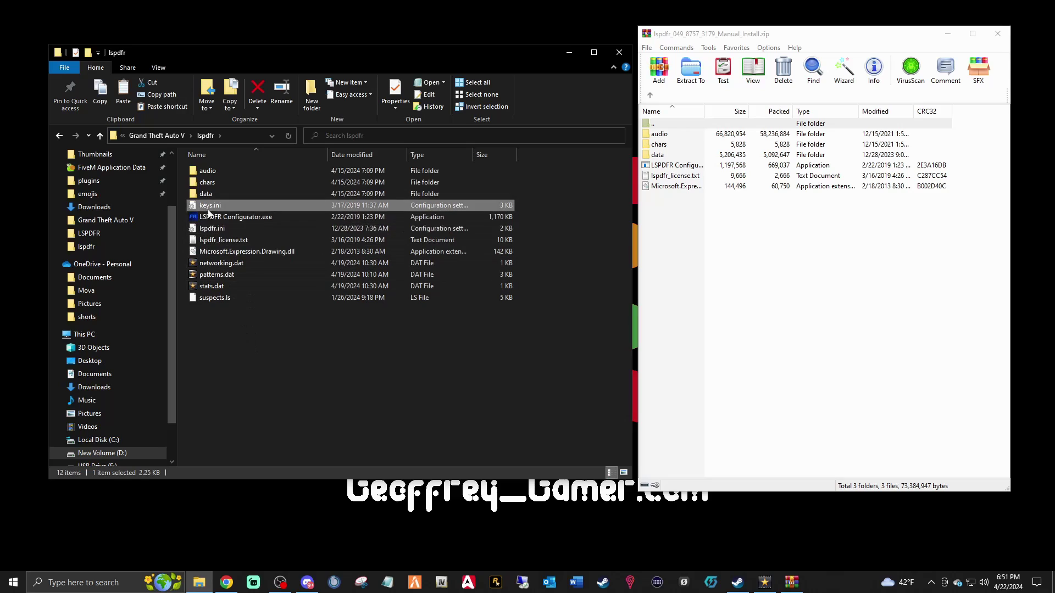
{"action": "left_click", "coordinate": [217, 227]}
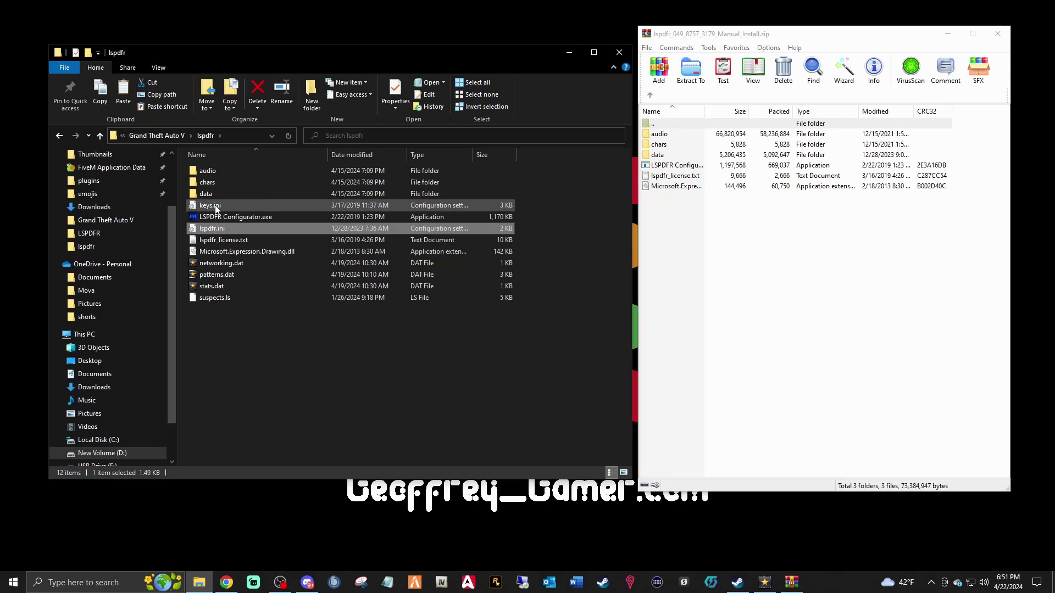
{"action": "left_click", "coordinate": [216, 207]}
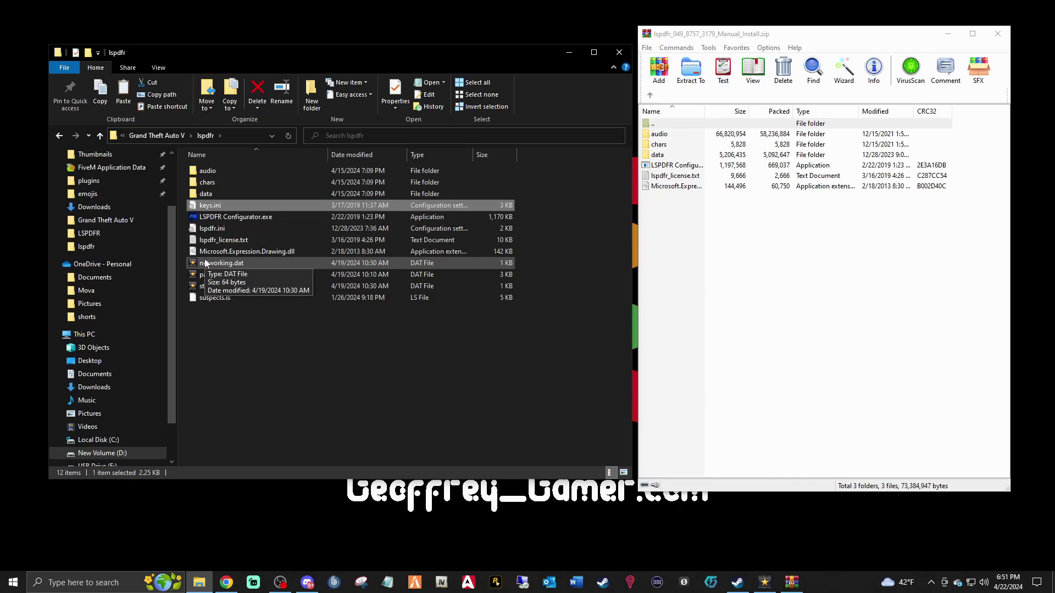
{"action": "left_click", "coordinate": [58, 135]}
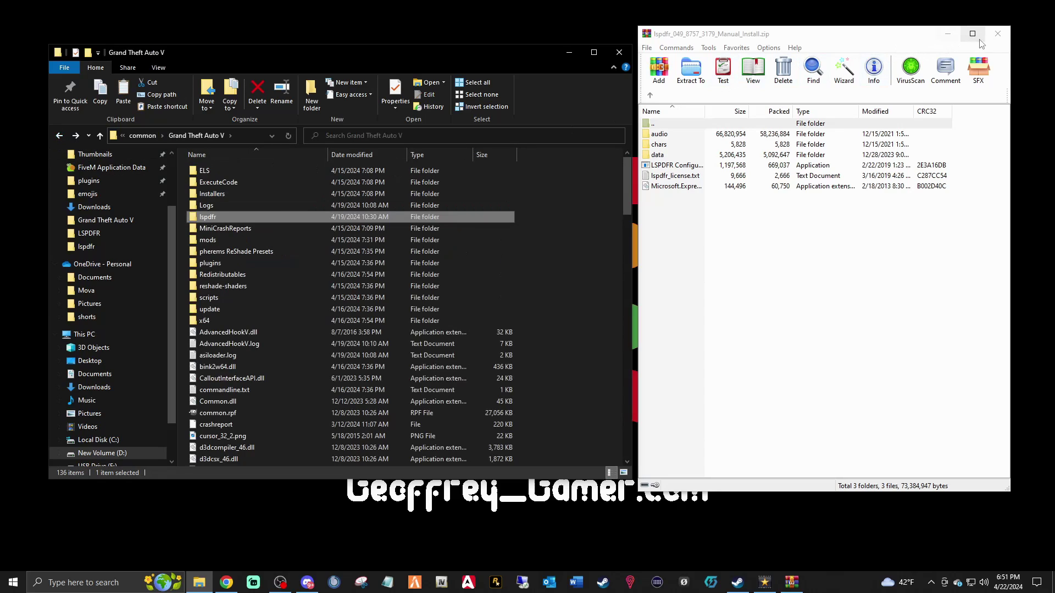
{"action": "left_click", "coordinate": [997, 41]}
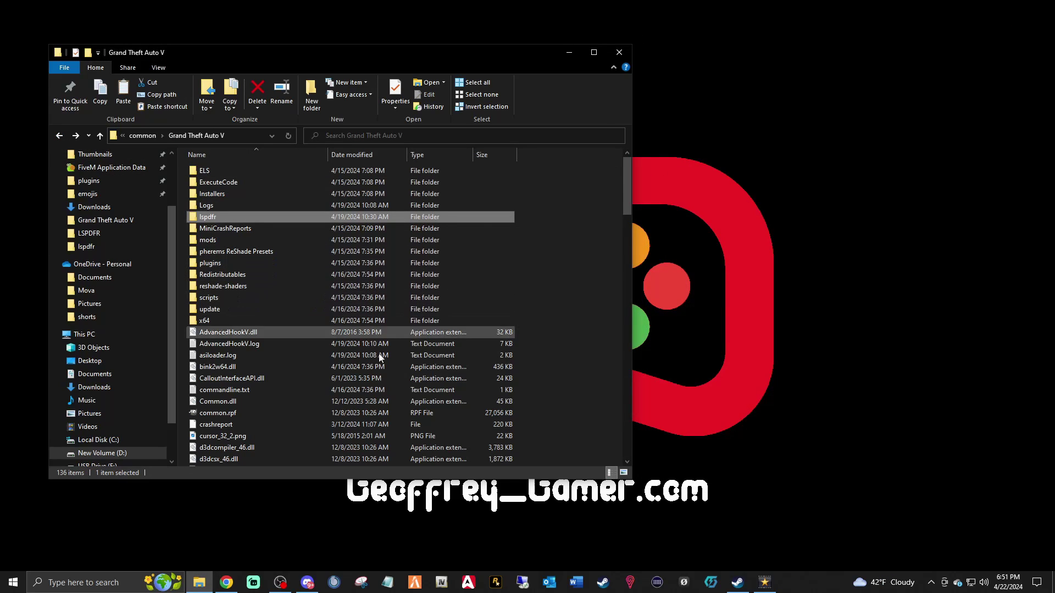
Locate RAGEPluginHook.exe in the Grand Theft Auto V folder and view its Send to options for a desktop shortcut
{"action": "left_click", "coordinate": [499, 587]}
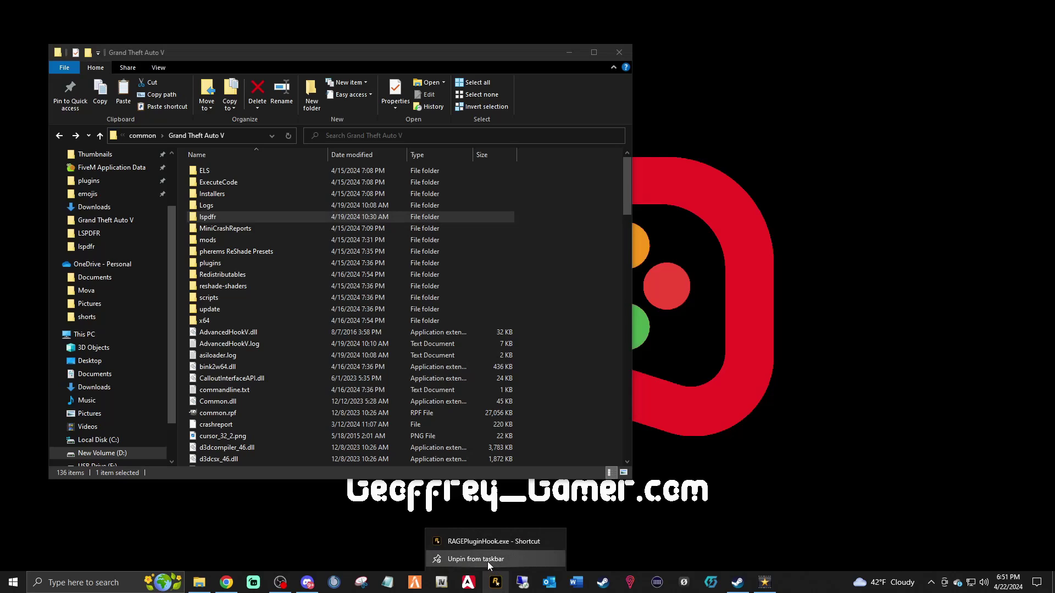
{"action": "scroll", "coordinate": [241, 286], "scroll_direction": "down", "scroll_amount": 13}
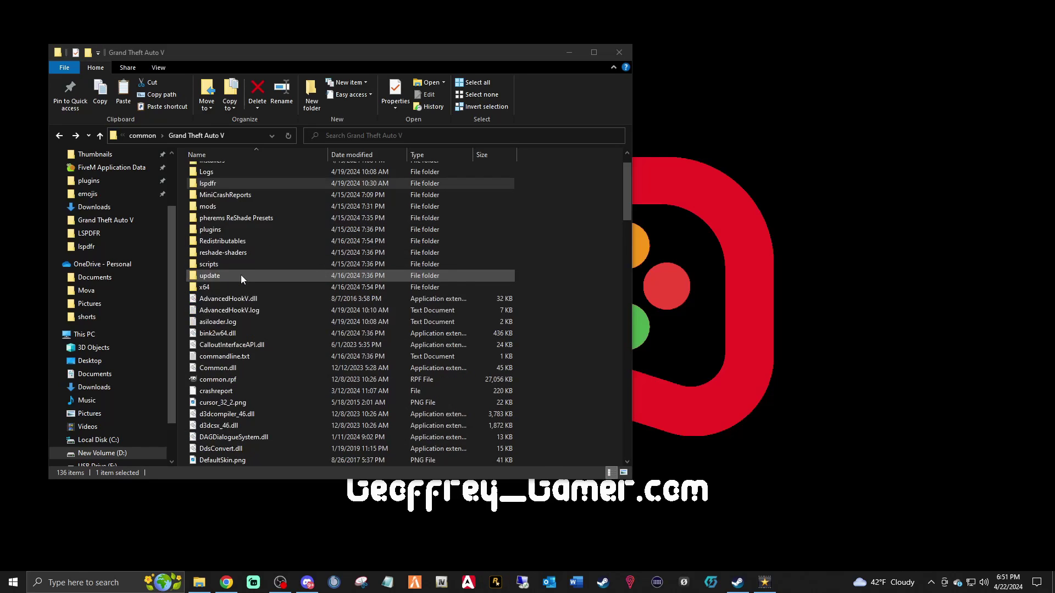
{"action": "scroll", "coordinate": [242, 314], "scroll_direction": "down", "scroll_amount": 13}
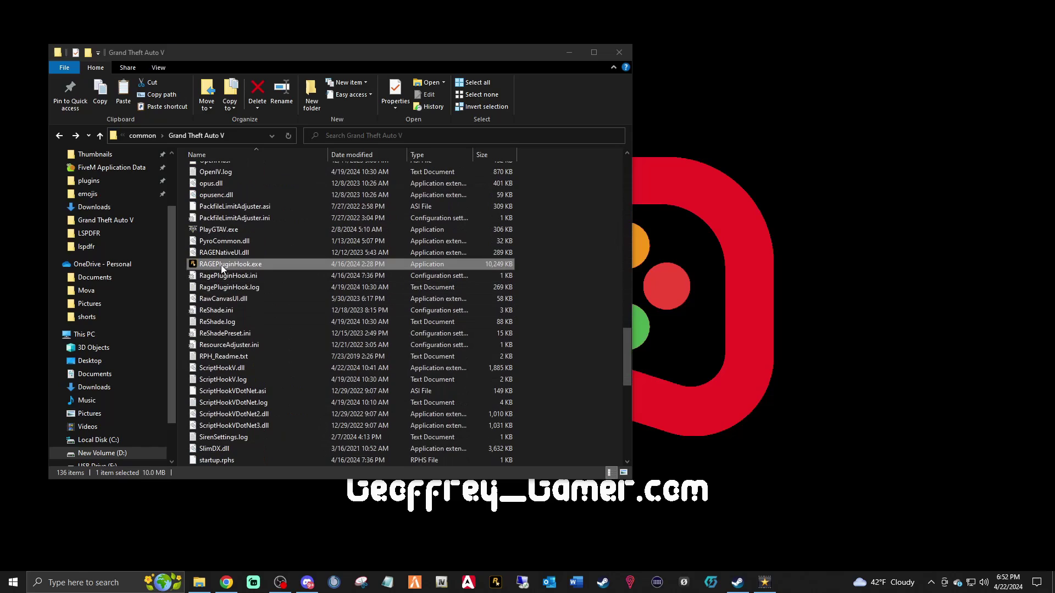
{"action": "right_click", "coordinate": [222, 266]}
{"action": "mouse_move", "coordinate": [279, 447]}
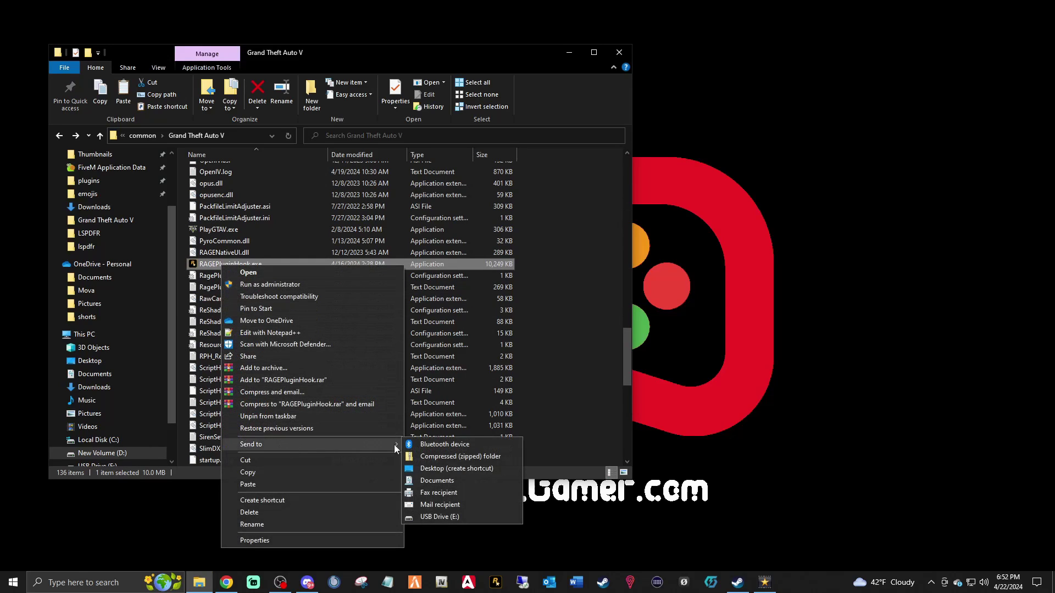
{"action": "left_click", "coordinate": [852, 375]}
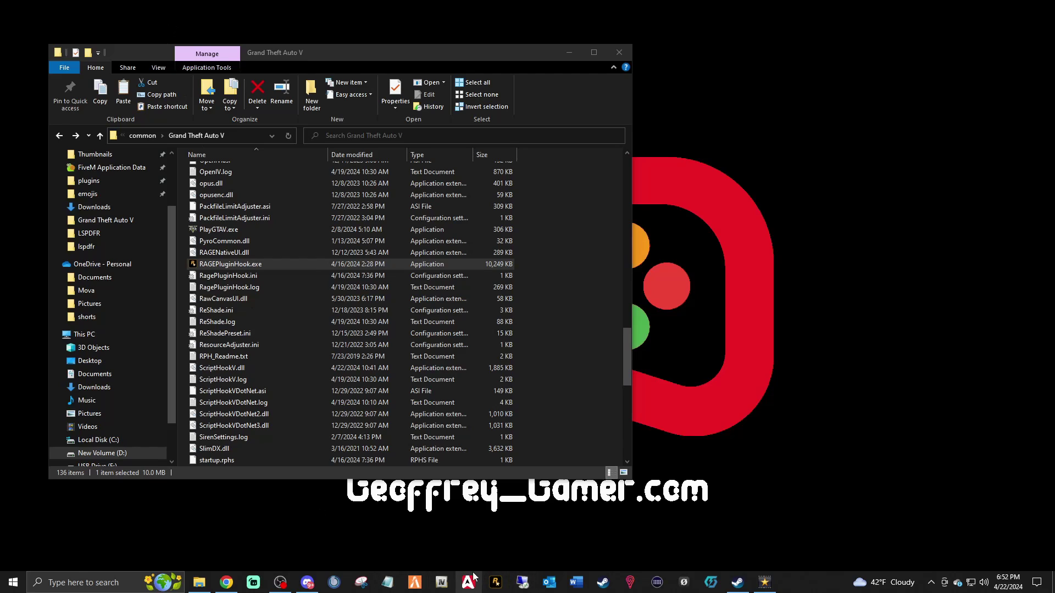
Run LSPDFR Configurator.exe from the game's lspdfr folder and show the RAGE Plugin Hook license
{"action": "scroll", "coordinate": [262, 331], "scroll_direction": "up", "scroll_amount": 20}
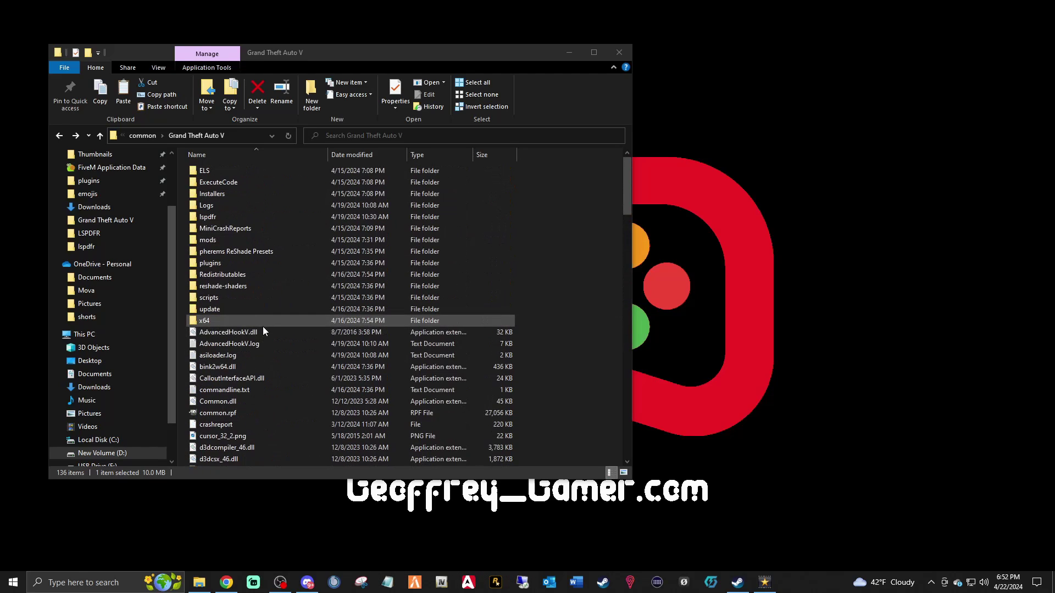
{"action": "double_click", "coordinate": [211, 217]}
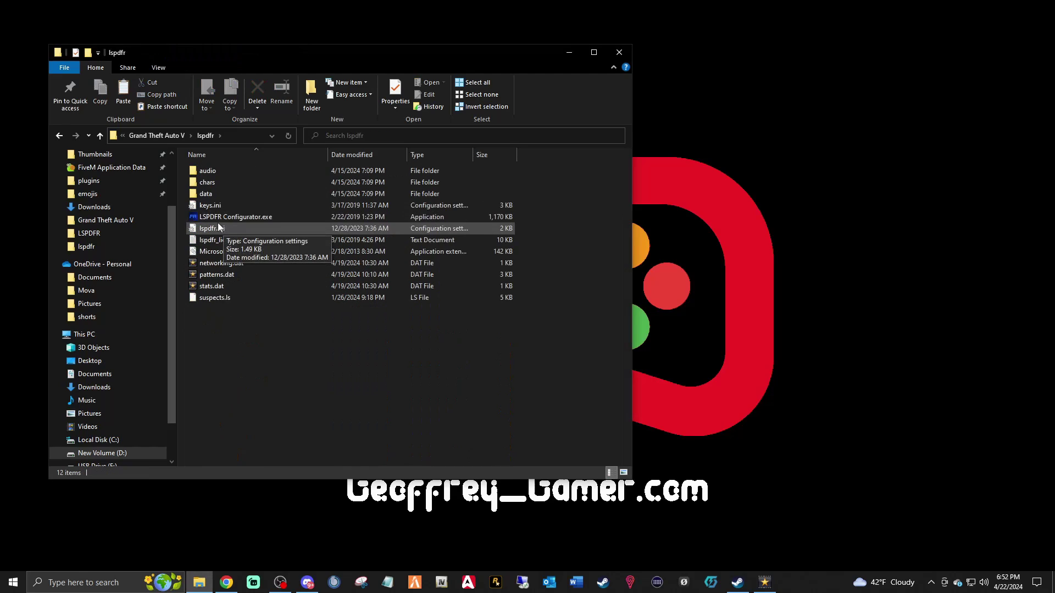
{"action": "left_click", "coordinate": [237, 217]}
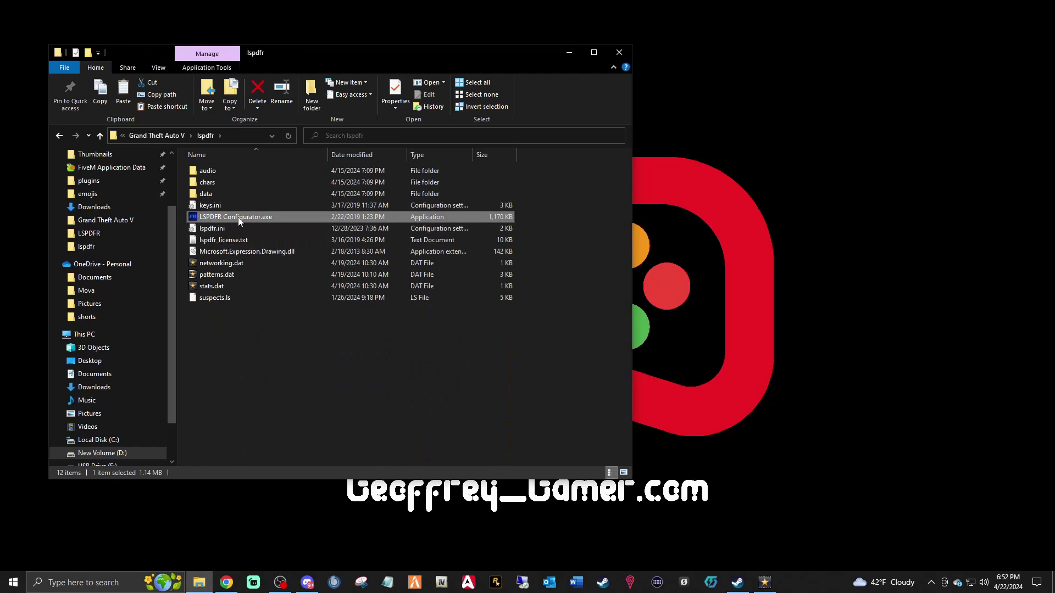
{"action": "left_click", "coordinate": [477, 301]}
{"action": "left_click", "coordinate": [489, 120]}
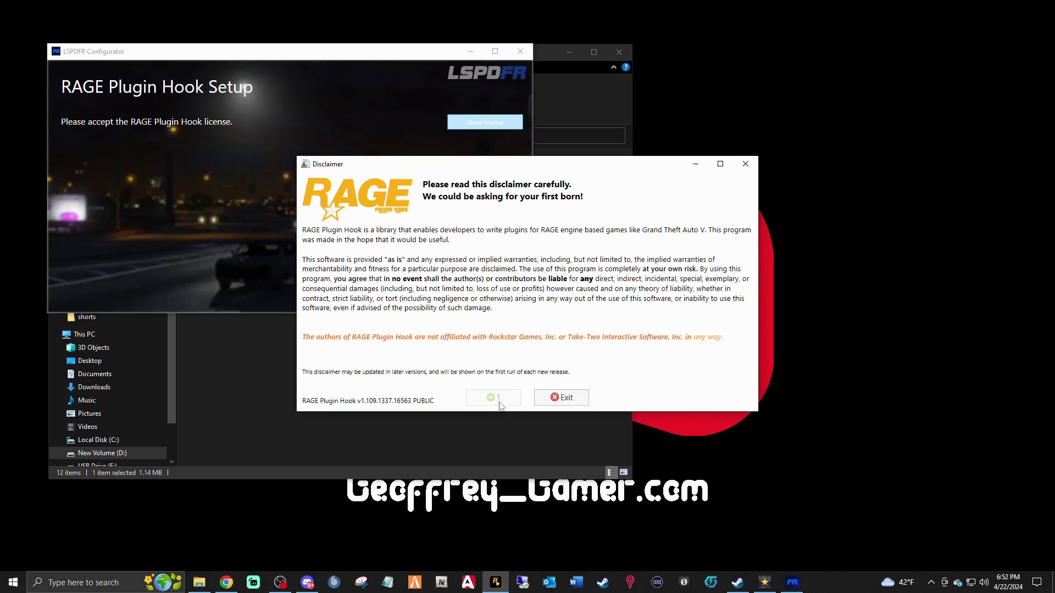
Accept the RAGE Plugin Hook license, apply the recommended settings automatically and finish the LSPDFR Configurator setup
{"action": "left_click", "coordinate": [498, 397]}
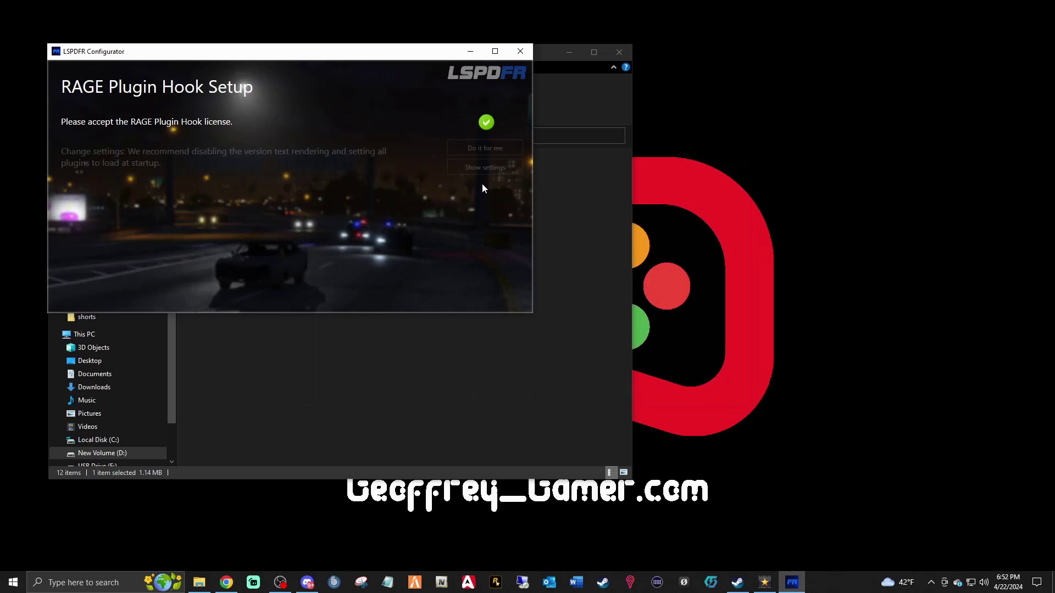
{"action": "left_click", "coordinate": [476, 152]}
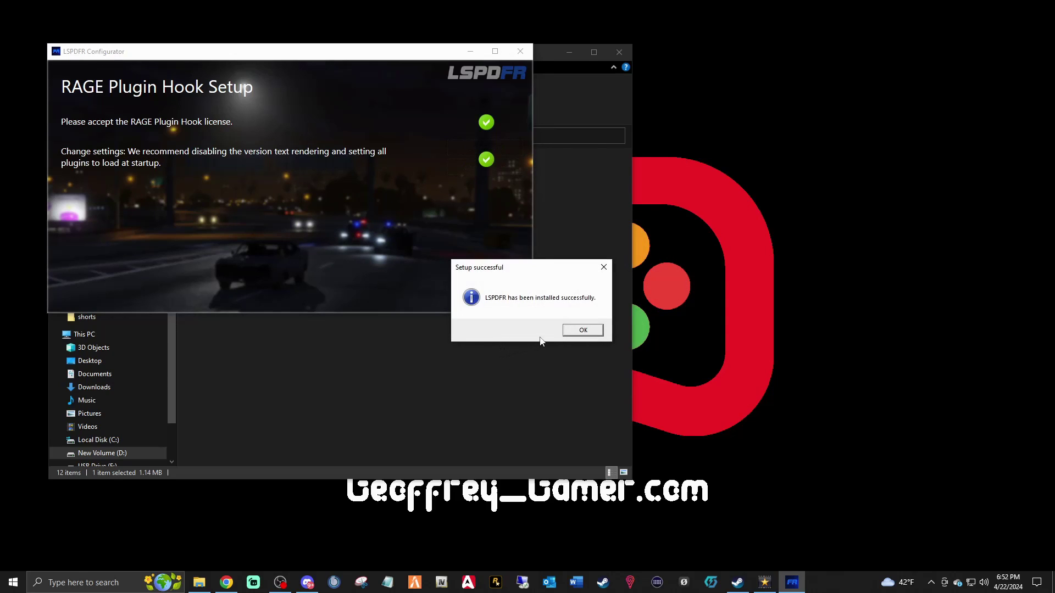
{"action": "left_click", "coordinate": [582, 330]}
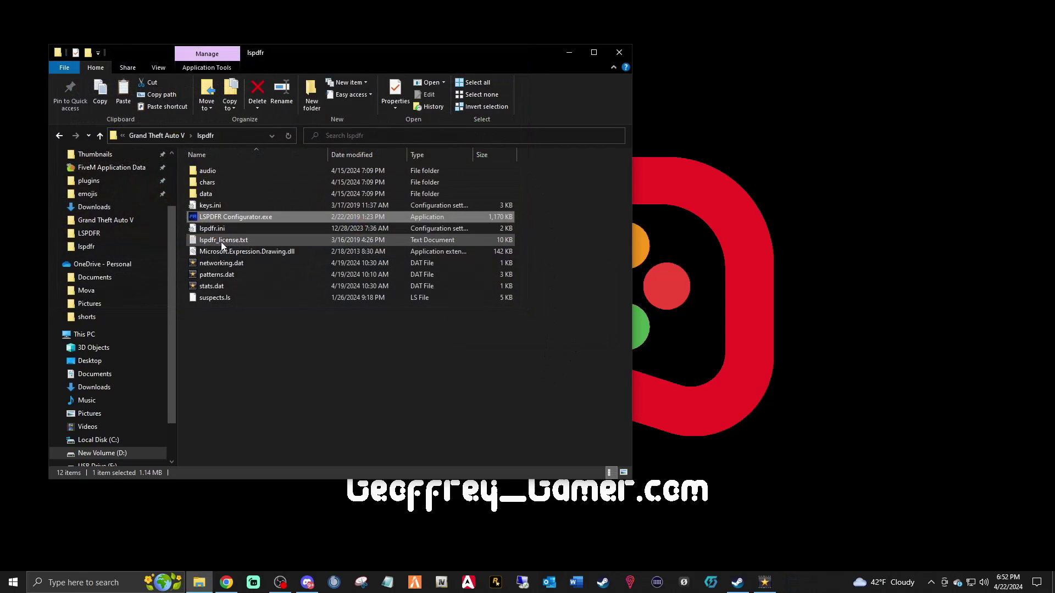
Open the settings of RAGEPluginHook.exe from the Grand Theft Auto V folder and set the plugin timeout threshold to 60000
{"action": "left_click", "coordinate": [61, 136]}
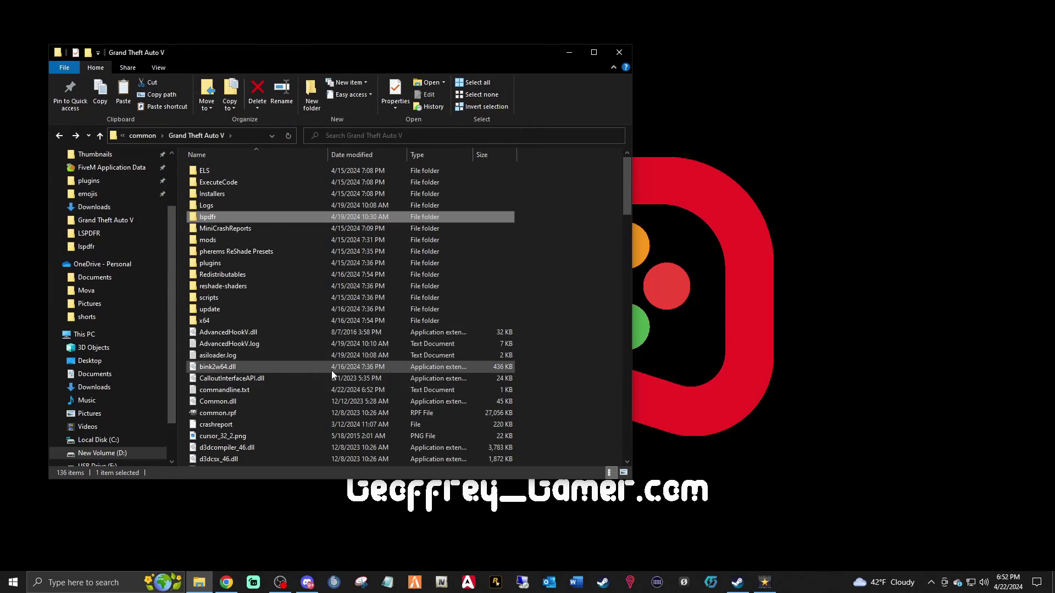
{"action": "scroll", "coordinate": [331, 374], "scroll_direction": "down", "scroll_amount": 10}
{"action": "scroll", "coordinate": [332, 382], "scroll_direction": "down", "scroll_amount": 14}
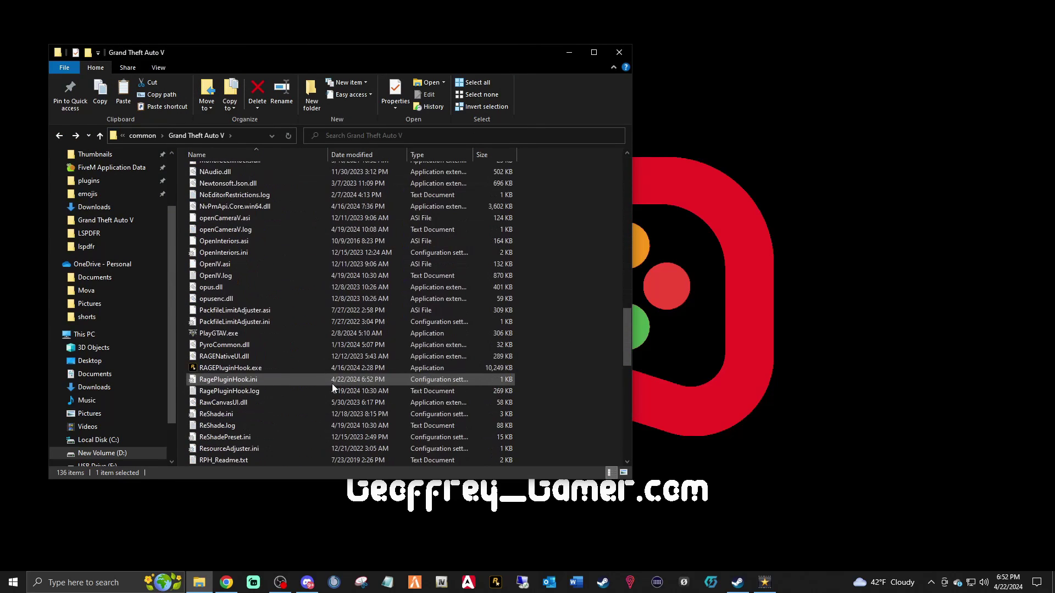
{"action": "double_click", "coordinate": [245, 368]}
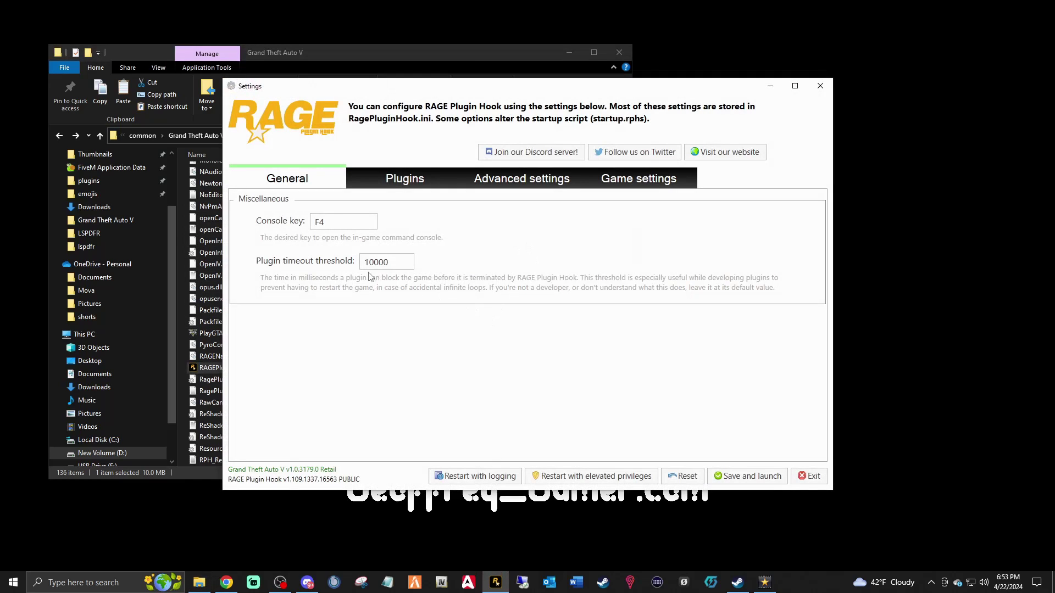
{"action": "left_click", "coordinate": [369, 262]}
{"action": "key", "text": "BackSpace"}
{"action": "type", "text": "6"}
Review which plugins load at startup in RAGE Plugin Hook, then save the settings and launch the game
{"action": "left_click", "coordinate": [396, 184]}
{"action": "scroll", "coordinate": [269, 367], "scroll_direction": "down", "scroll_amount": 5}
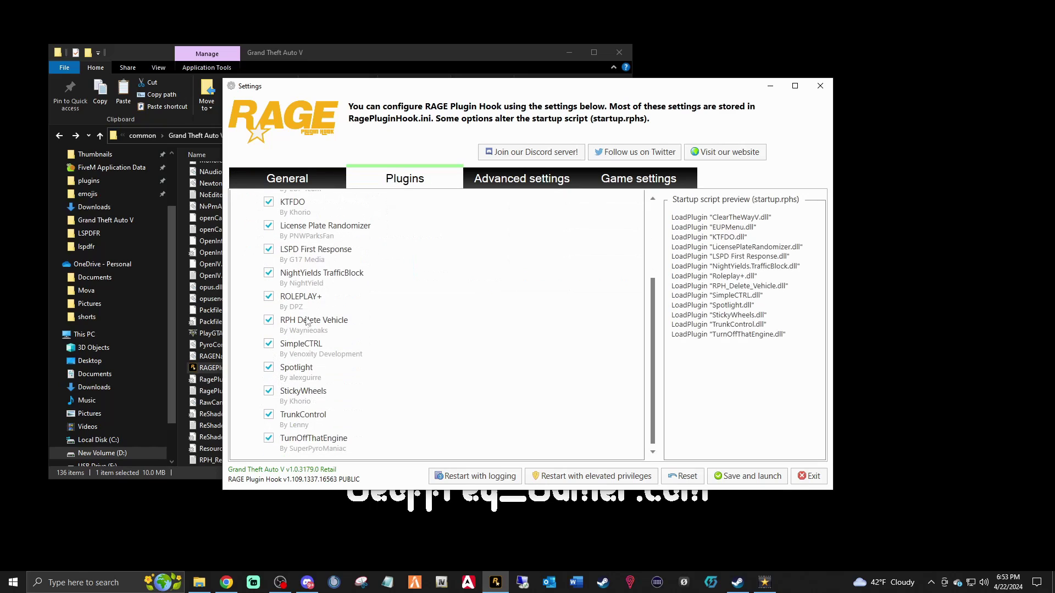
{"action": "scroll", "coordinate": [310, 324], "scroll_direction": "up", "scroll_amount": 5}
{"action": "left_click", "coordinate": [740, 477]}
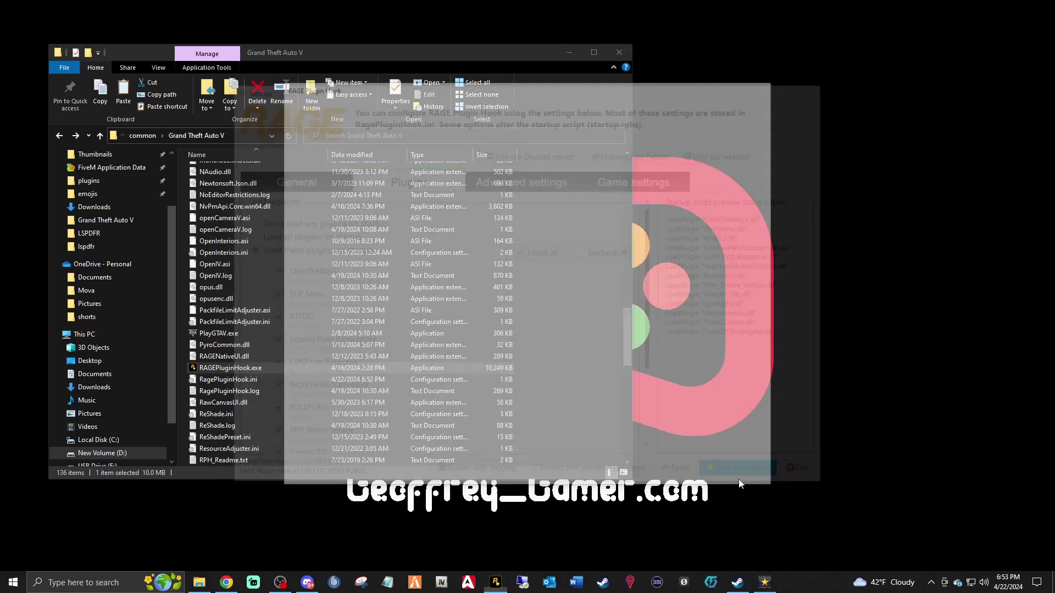
{"action": "left_click", "coordinate": [536, 468]}
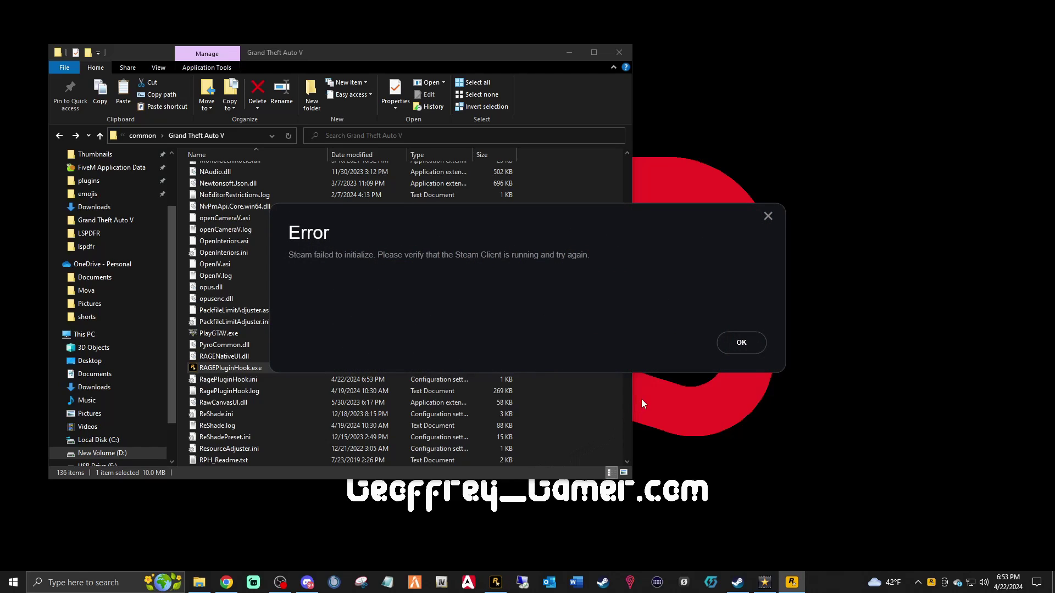
Switch to Steam and try to start Grand Theft Auto V from its library, dismissing the launcher error
{"action": "left_click", "coordinate": [739, 344]}
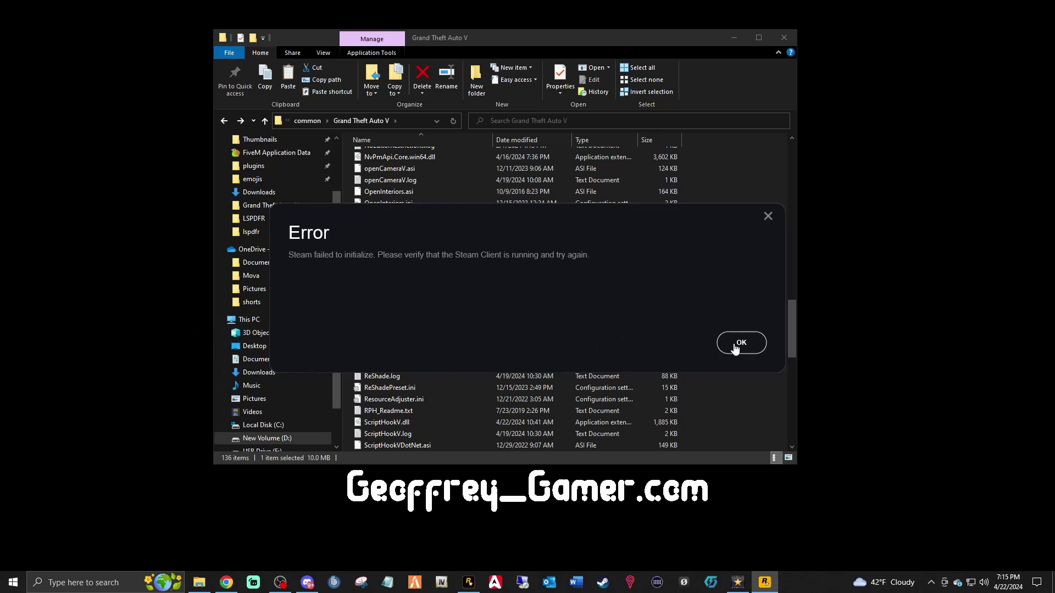
{"action": "left_click", "coordinate": [602, 585]}
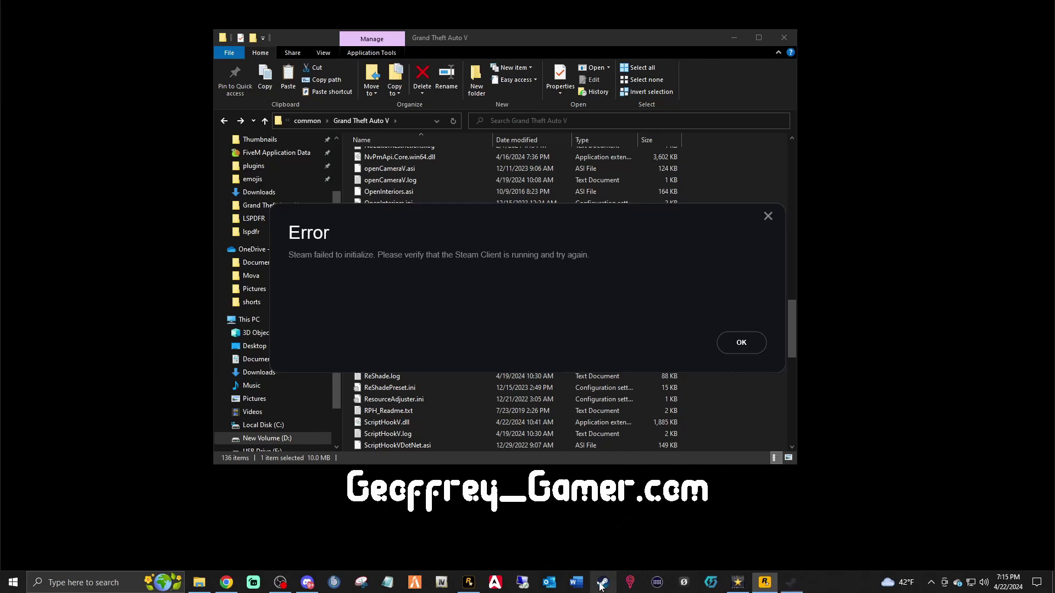
{"action": "left_click", "coordinate": [250, 241]}
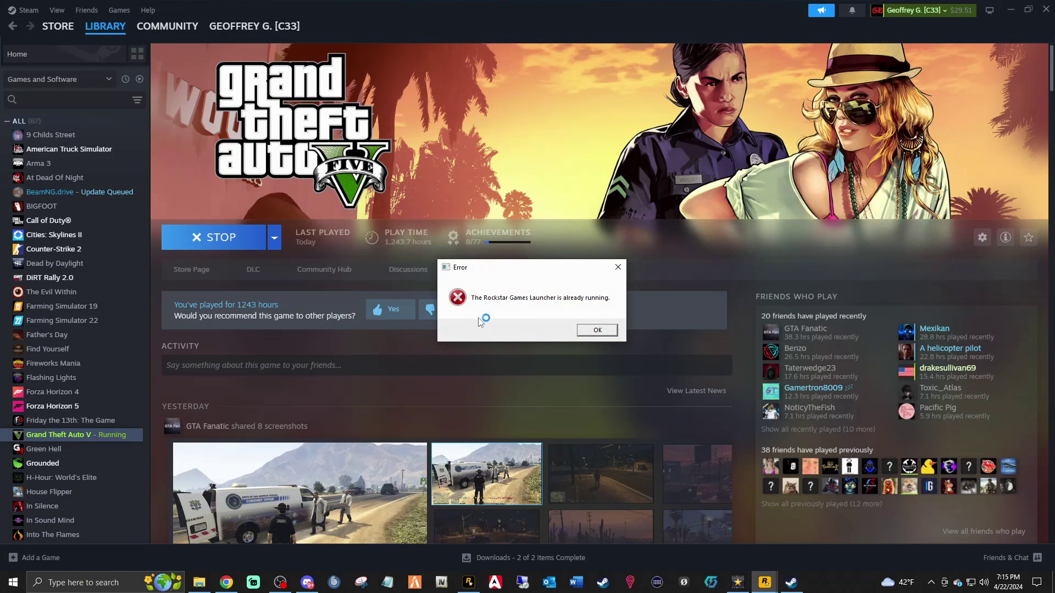
{"action": "left_click", "coordinate": [592, 331]}
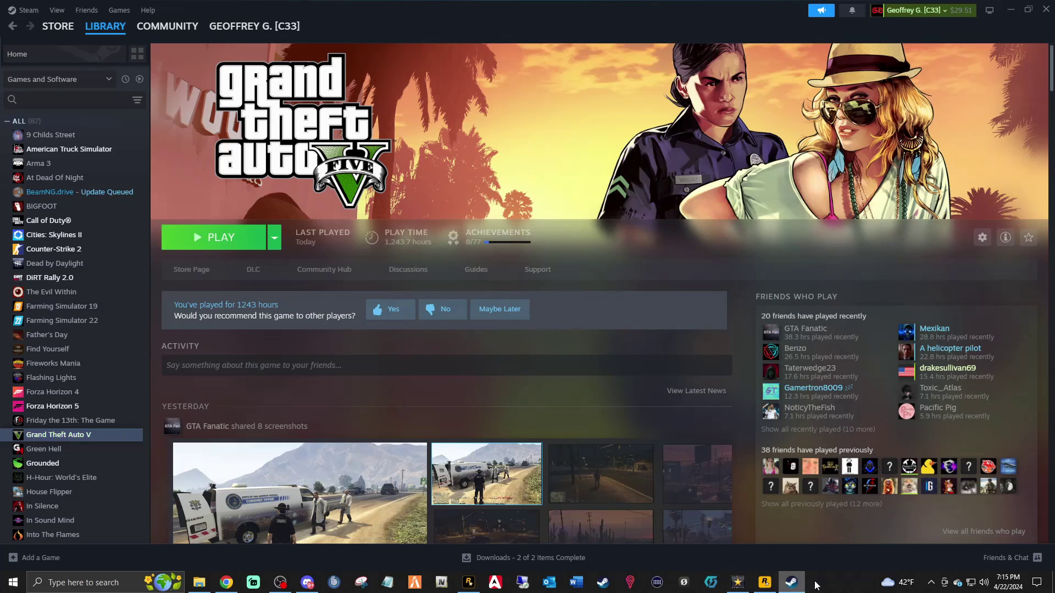
Close the leftover Rockstar Games Launcher error window and start Grand Theft Auto V from the Steam library again
{"action": "mouse_move", "coordinate": [767, 588]}
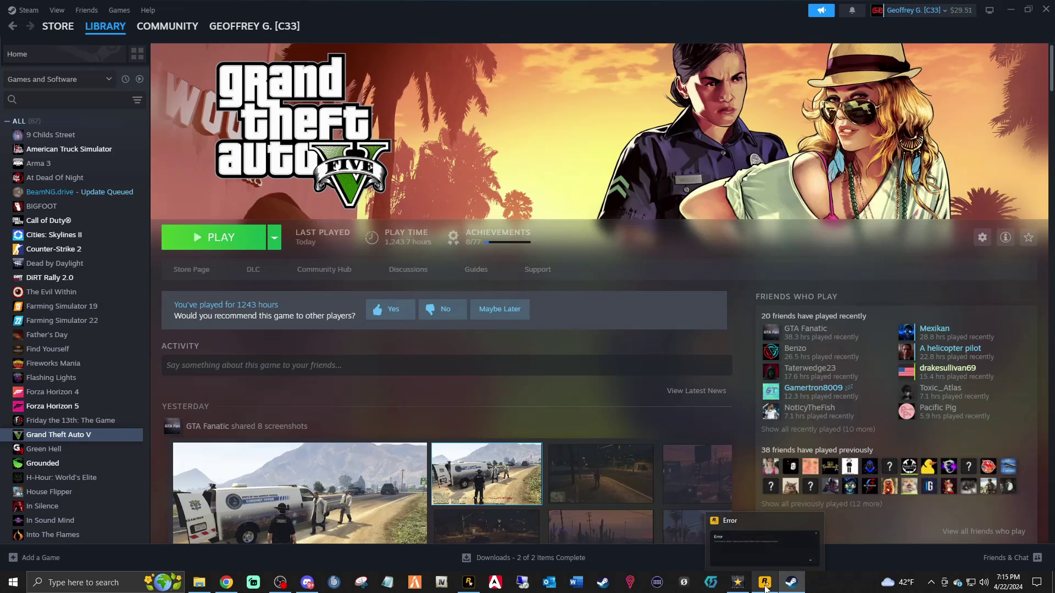
{"action": "mouse_move", "coordinate": [815, 525]}
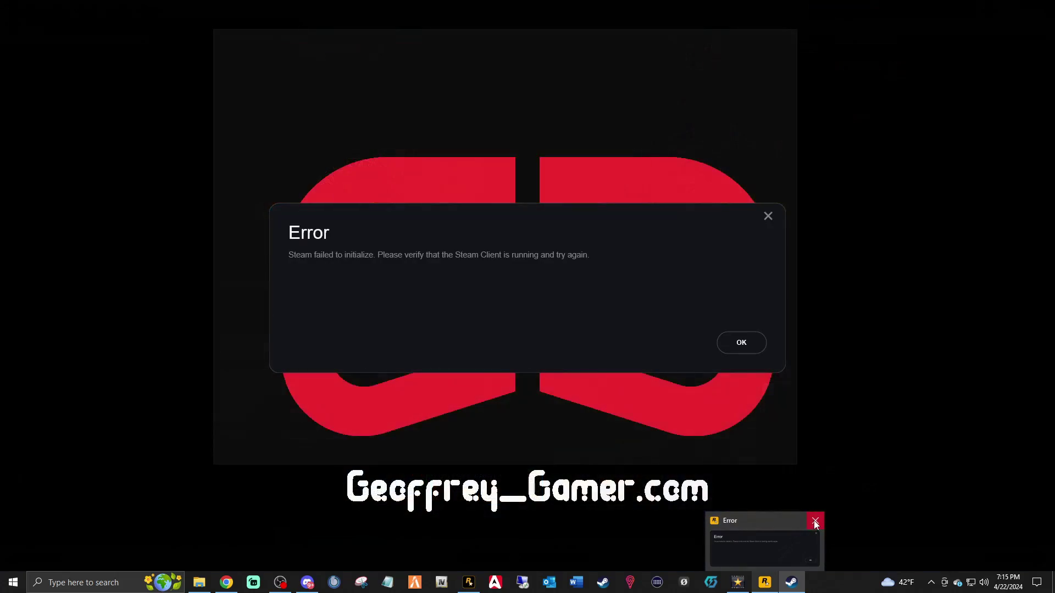
{"action": "left_click", "coordinate": [815, 523]}
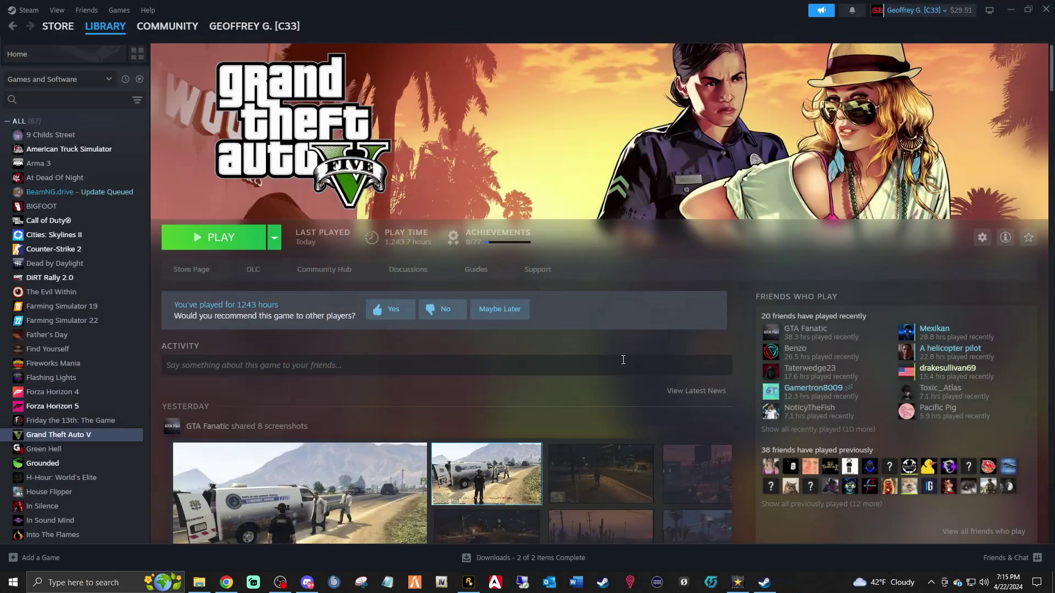
{"action": "left_click", "coordinate": [1010, 9]}
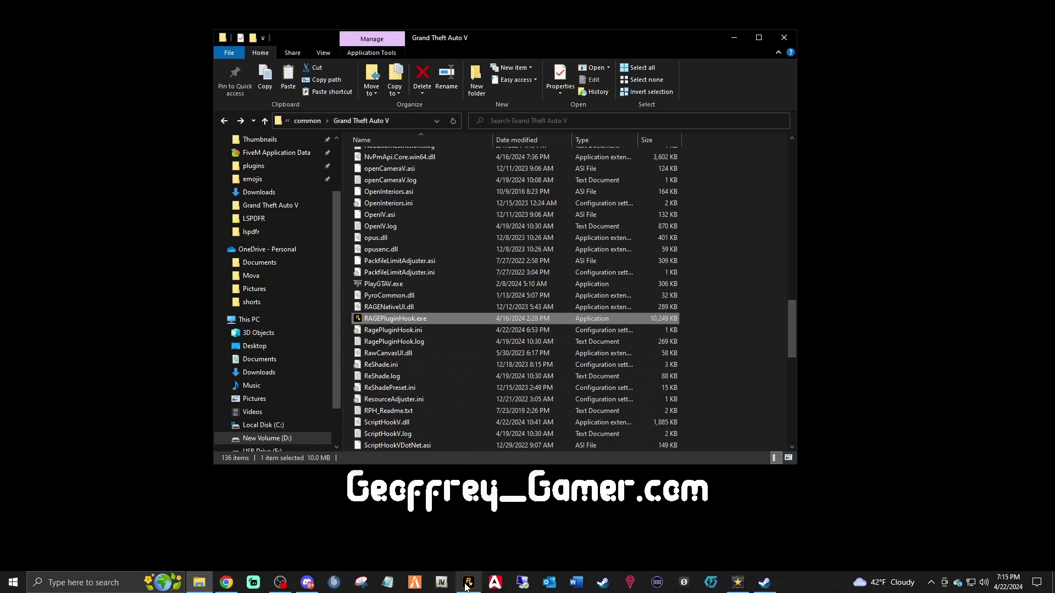
{"action": "mouse_move", "coordinate": [466, 587]}
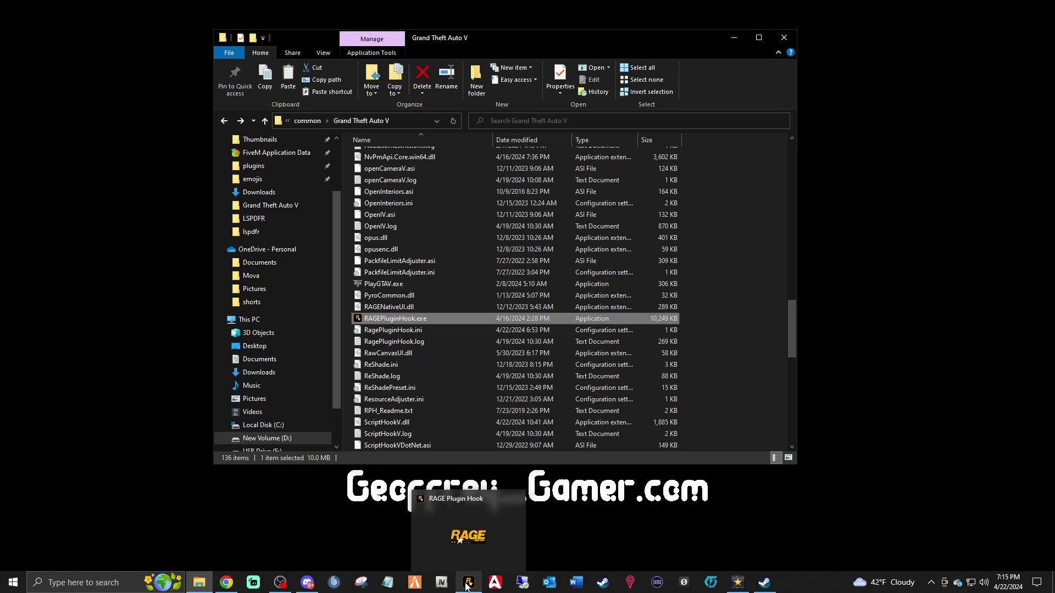
{"action": "left_click", "coordinate": [764, 583]}
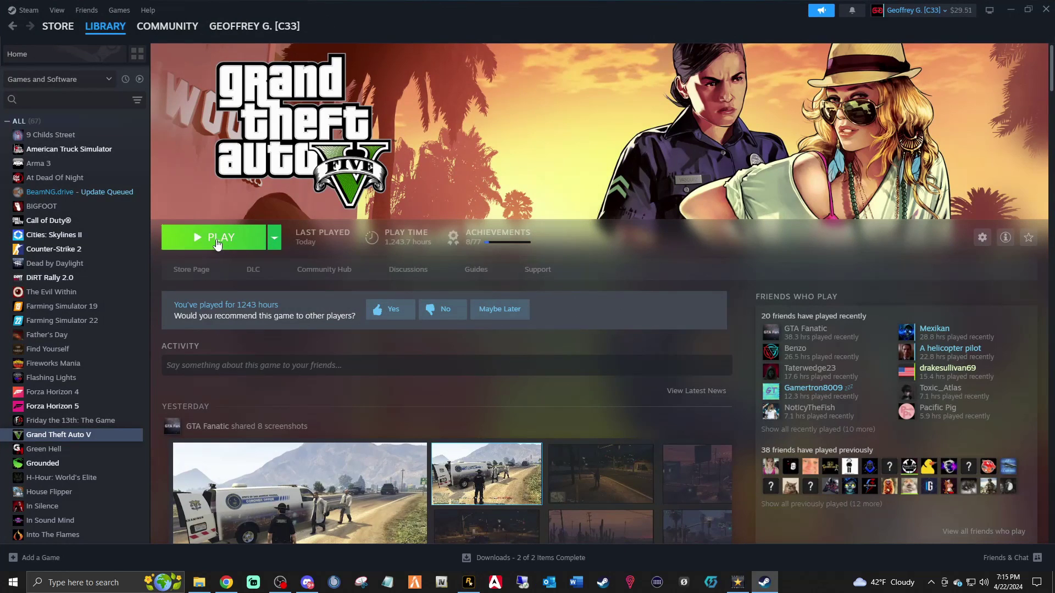
{"action": "left_click", "coordinate": [217, 244]}
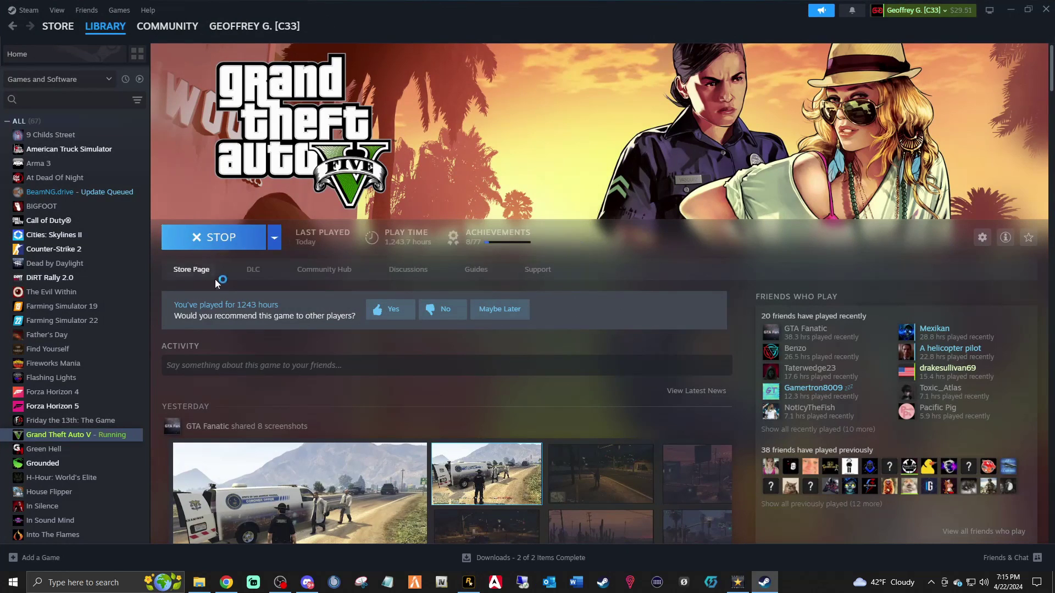
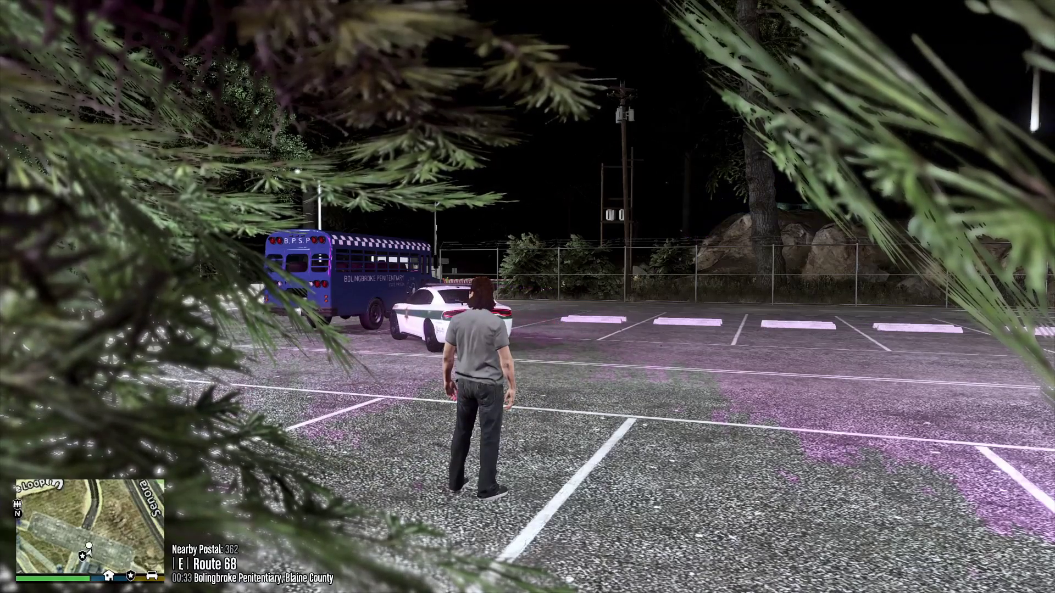
Run the ForceDuty command in the in-game RAGE Plugin Hook console and close the console
{"action": "key", "text": "F4"}
{"action": "type", "text": "for"}
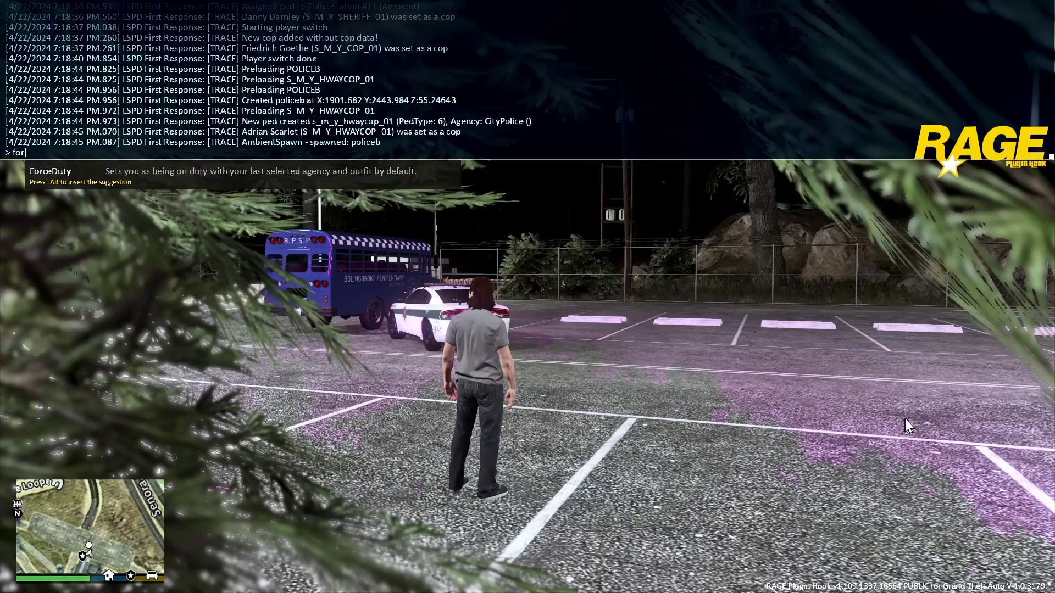
{"action": "key", "text": "Tab"}
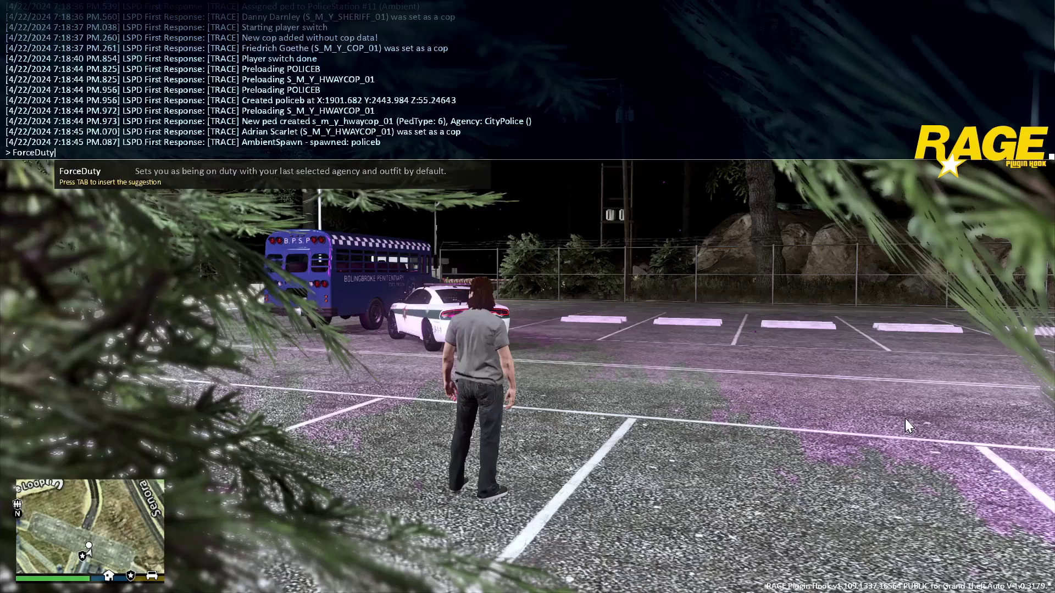
{"action": "key", "text": "Return"}
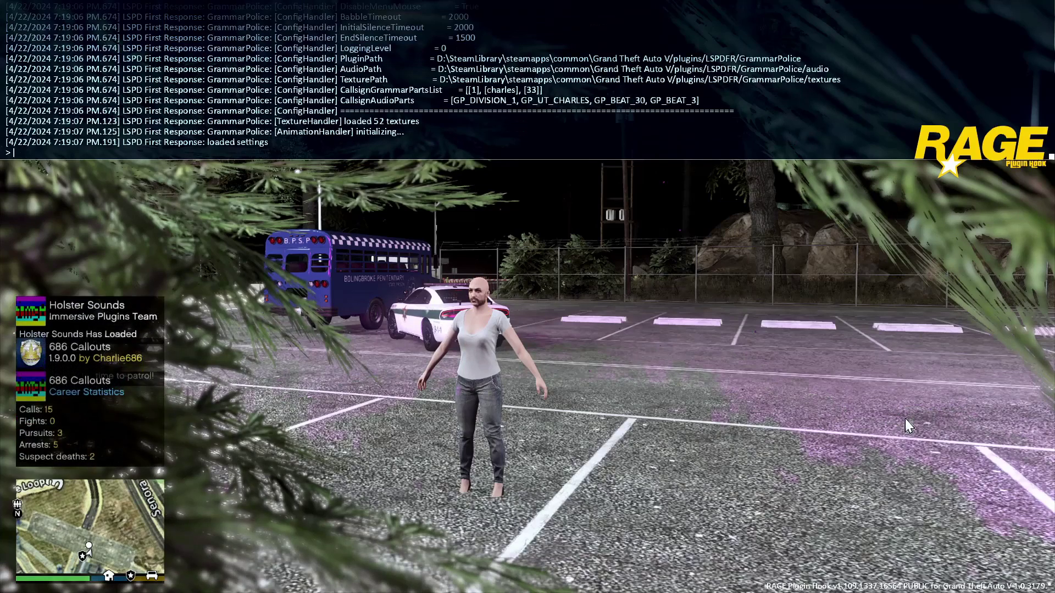
{"action": "key", "text": "F4"}
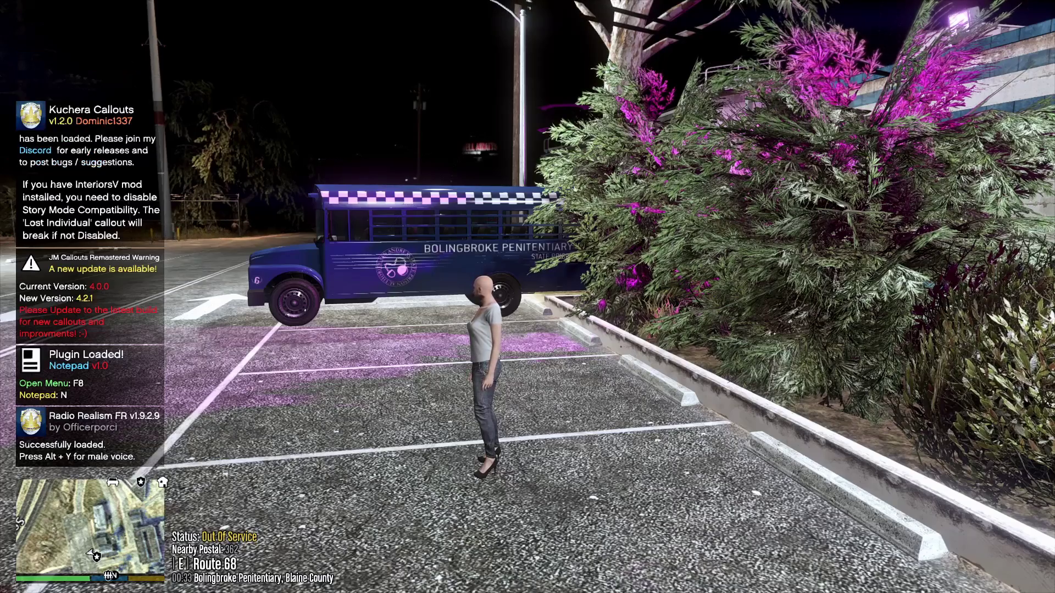
Exit Grand Theft Auto V to Windows from the pause menu
{"action": "key", "text": "Escape"}
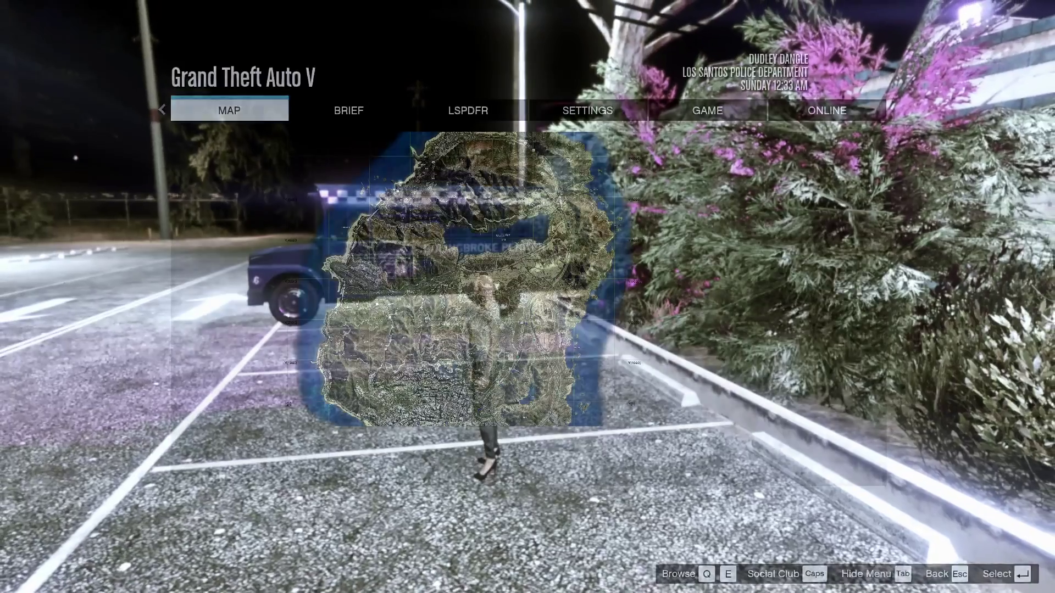
{"action": "left_click", "coordinate": [710, 110]}
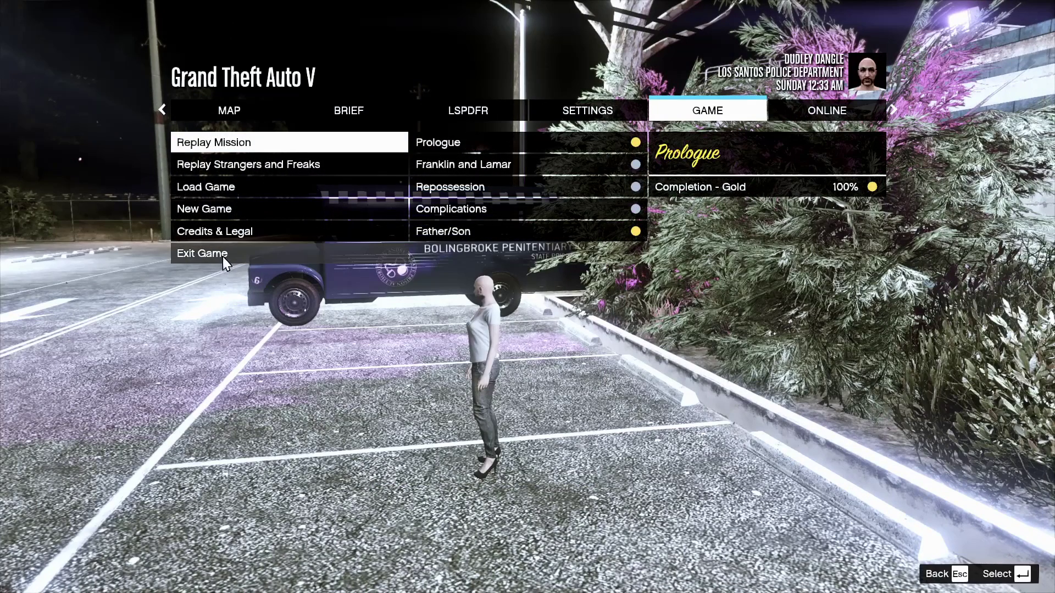
{"action": "left_click", "coordinate": [225, 257]}
{"action": "key", "text": "Return"}
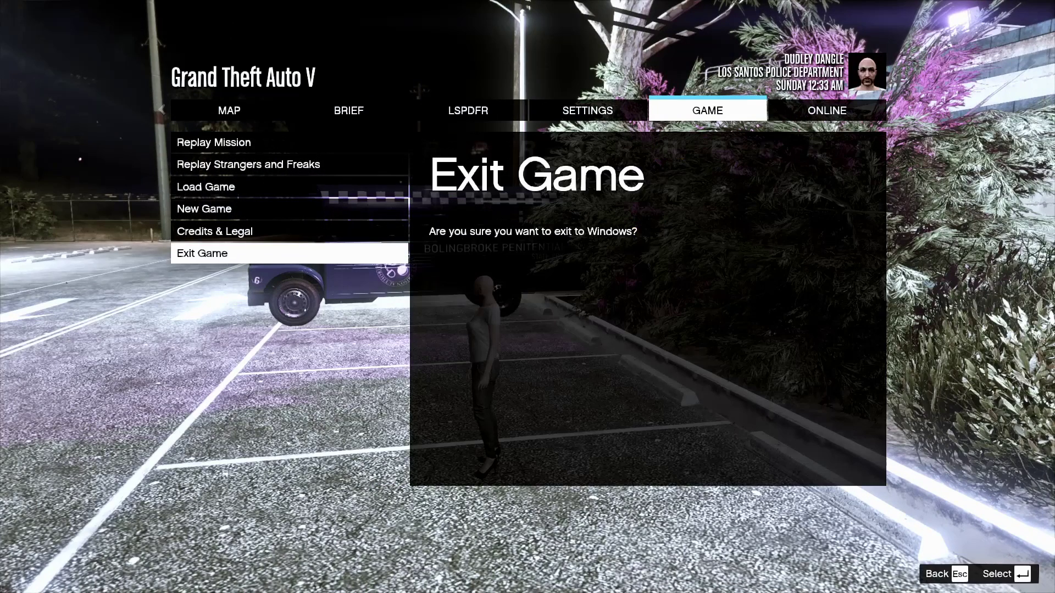
{"action": "key", "text": "Return"}
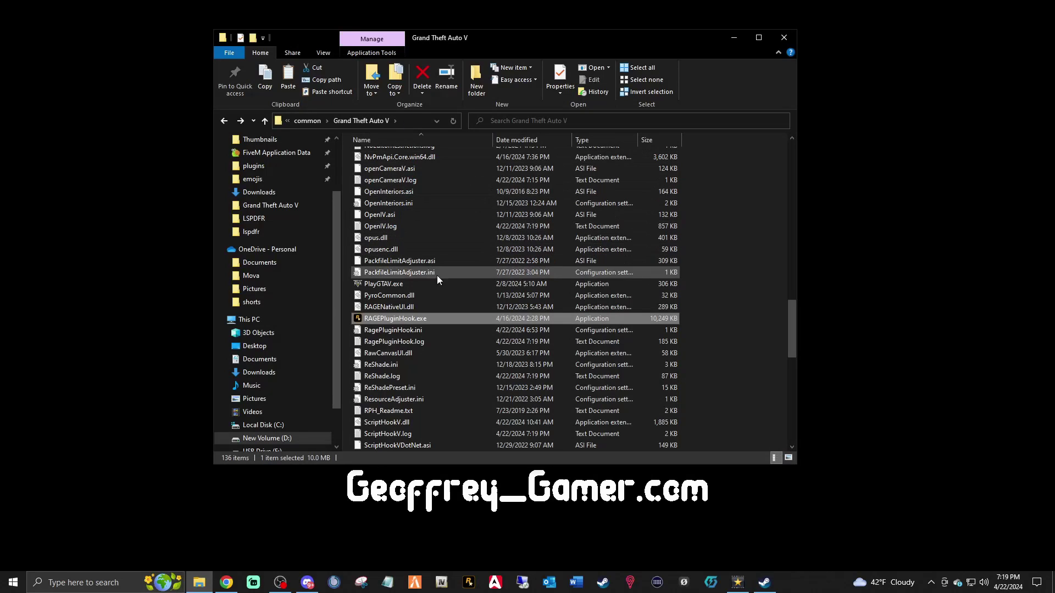
Create a new folder on the desktop named GTAV 3179
{"action": "scroll", "coordinate": [437, 275], "scroll_direction": "up", "scroll_amount": 20}
{"action": "scroll", "coordinate": [470, 301], "scroll_direction": "up", "scroll_amount": 3}
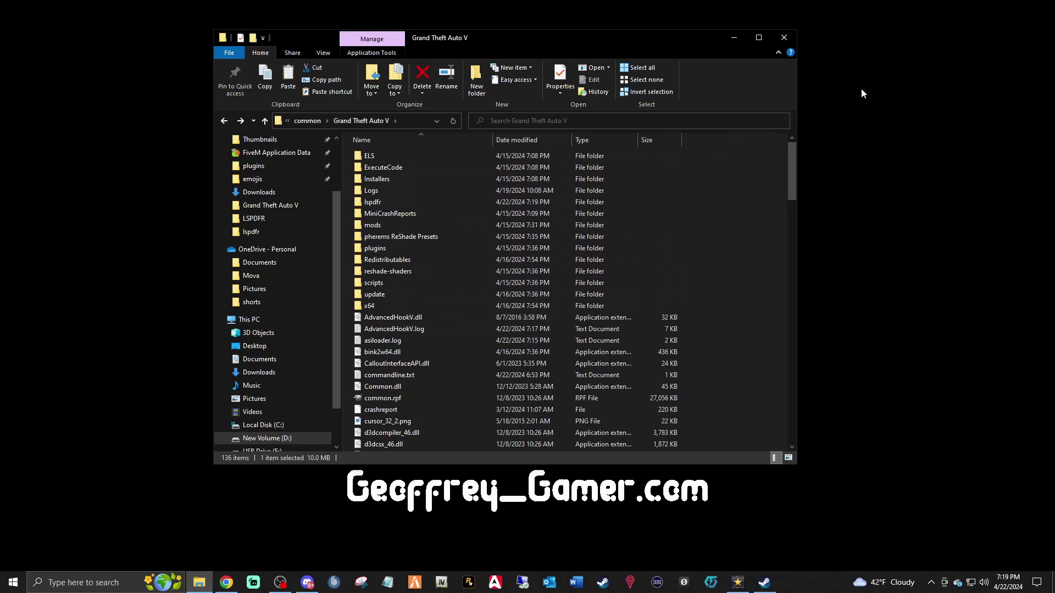
{"action": "right_click", "coordinate": [861, 93]}
{"action": "mouse_move", "coordinate": [886, 193]}
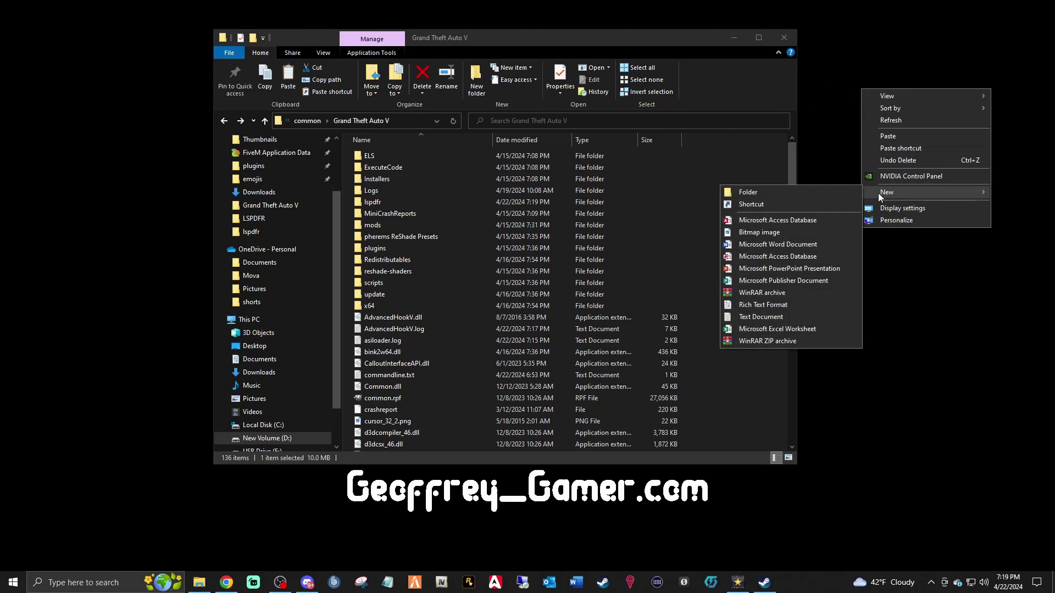
{"action": "left_click", "coordinate": [805, 194]}
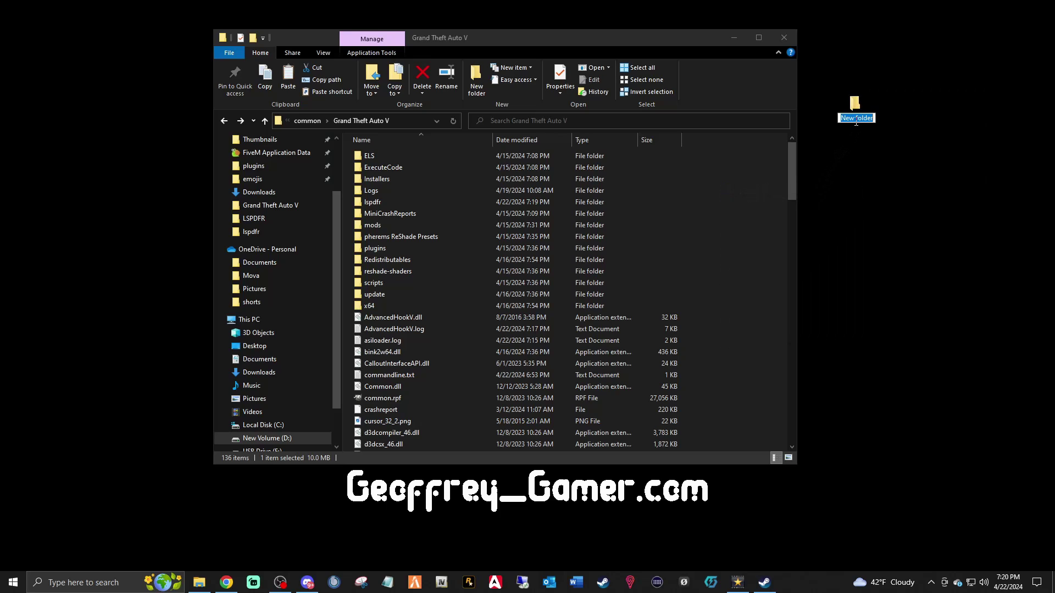
{"action": "type", "text": "GTAV 3179"}
{"action": "key", "text": "Return"}
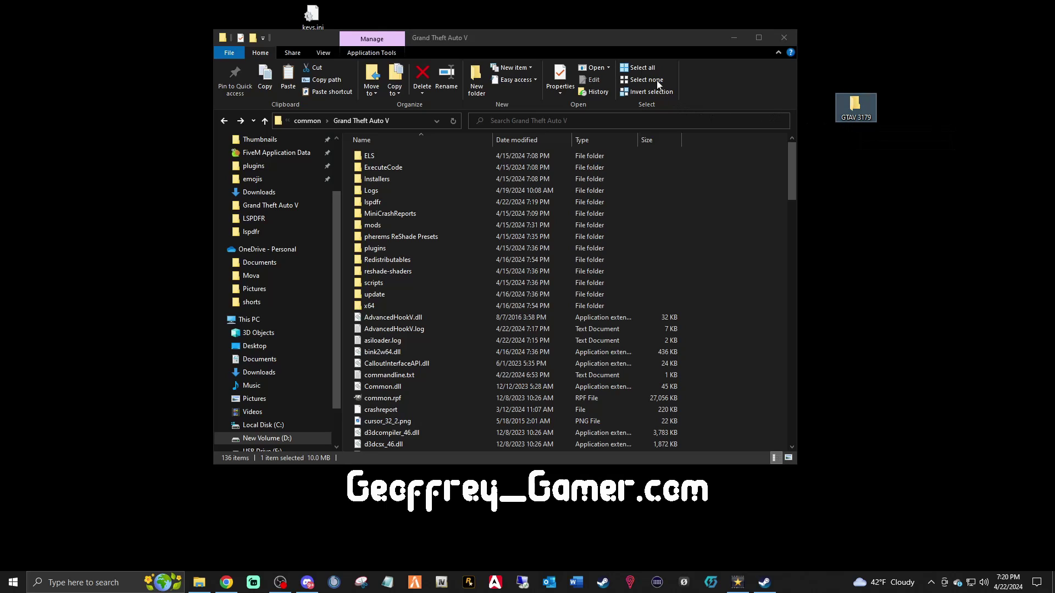
Delete the keys.ini copy from the desktop, moving the Grand Theft Auto V folder window out of its way
{"action": "left_click_drag", "start_coordinate": [610, 38], "coordinate": [562, 100]}
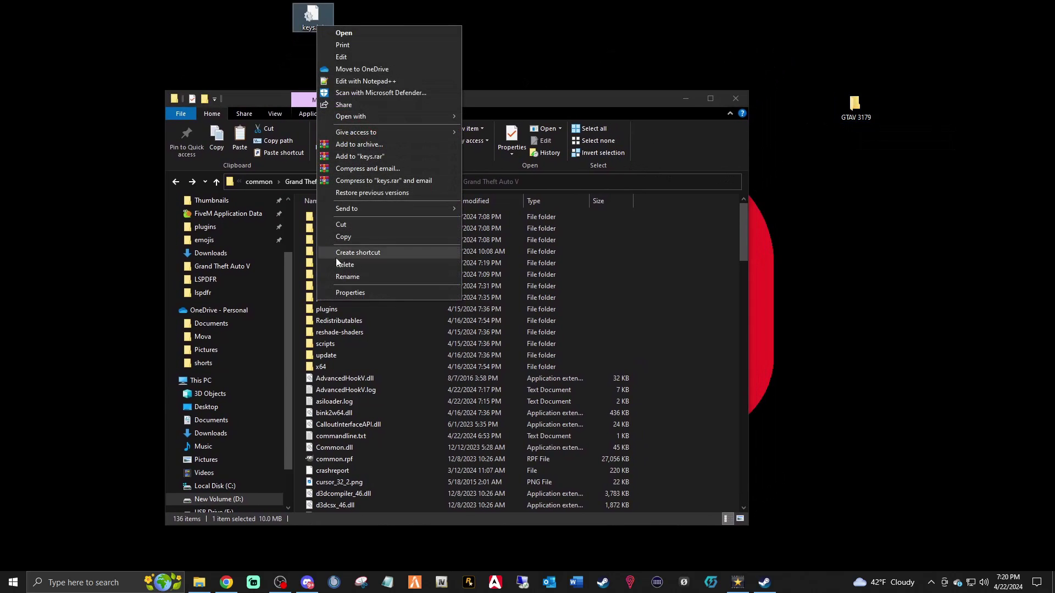
{"action": "left_click", "coordinate": [345, 265]}
{"action": "left_click_drag", "start_coordinate": [460, 97], "coordinate": [454, 47]}
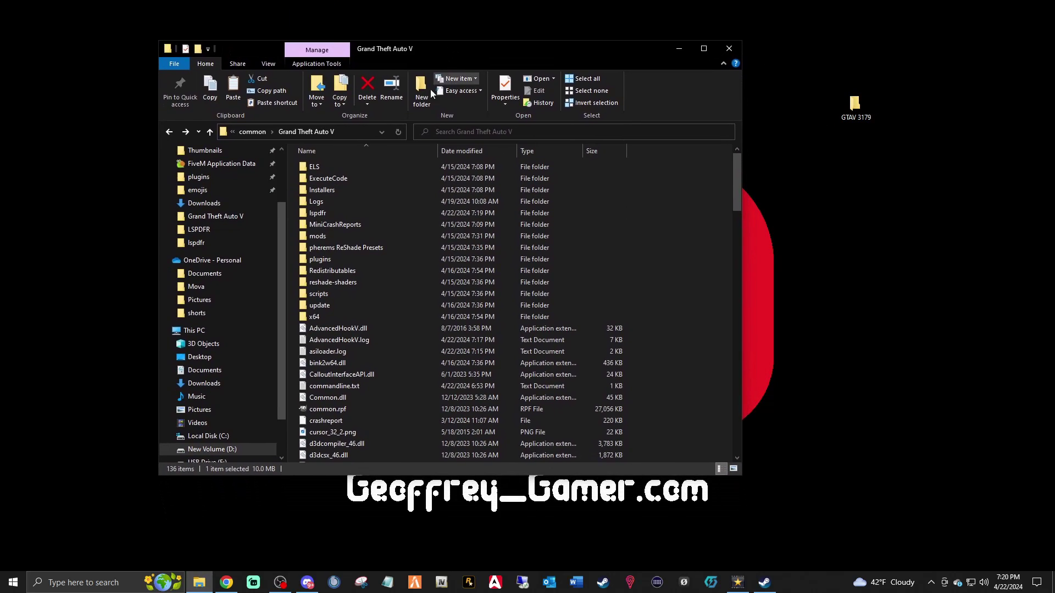
Copy GTA5.exe, GTAVLanguageSelect.exe, GTAVLauncher.exe and PlayGTAV.exe into the desktop folder GTAV 3179, leaving RAGEPluginHook.exe out of the selection
{"action": "scroll", "coordinate": [379, 305], "scroll_direction": "down", "scroll_amount": 5}
{"action": "scroll", "coordinate": [379, 304], "scroll_direction": "down", "scroll_amount": 7}
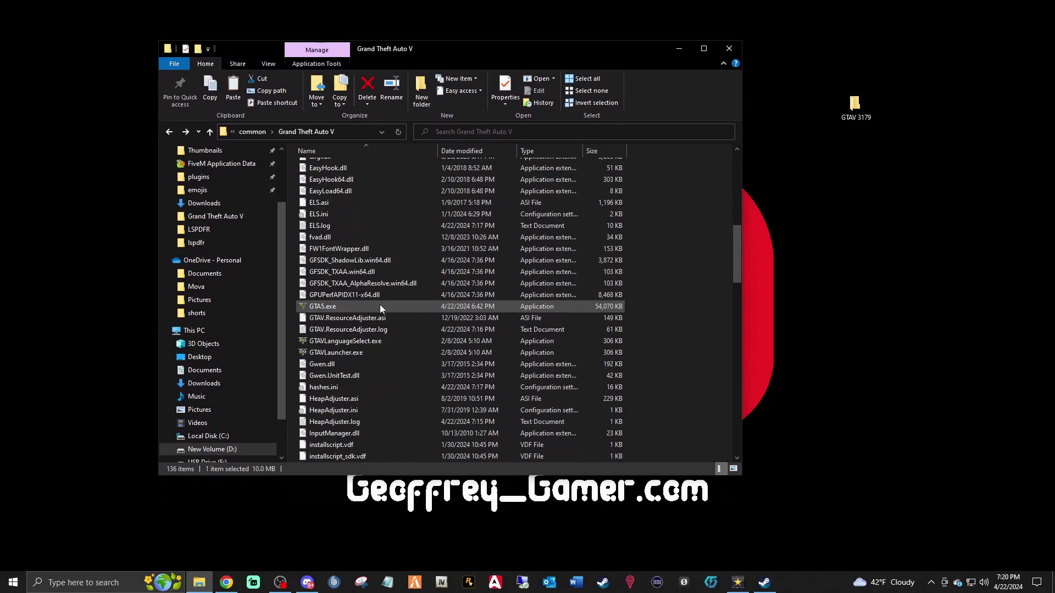
{"action": "mouse_move", "coordinate": [321, 274]}
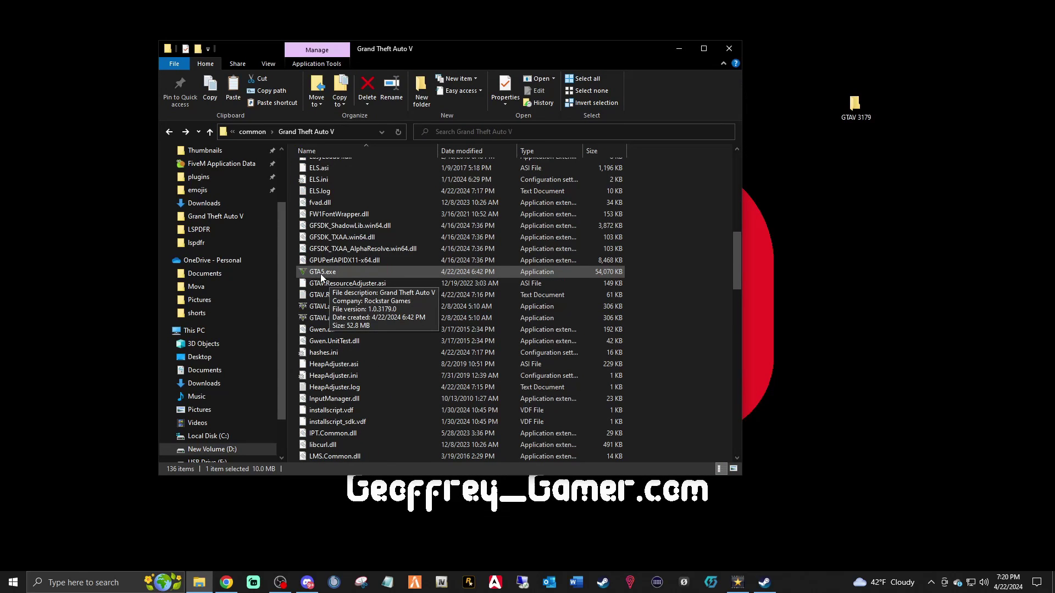
{"action": "left_click", "coordinate": [321, 274], "text": "ctrl"}
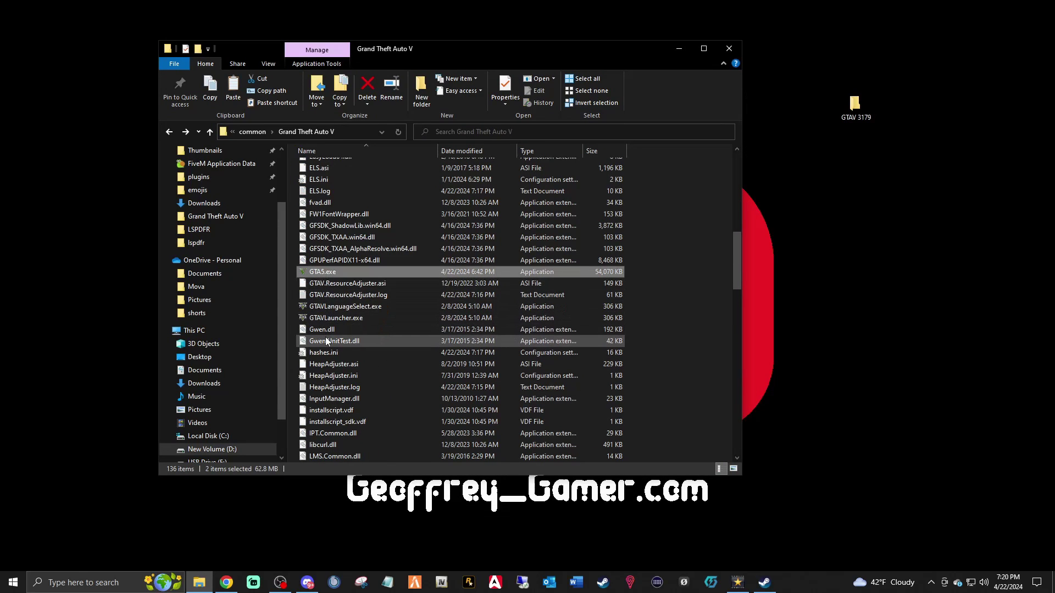
{"action": "left_click", "coordinate": [324, 306], "text": "ctrl"}
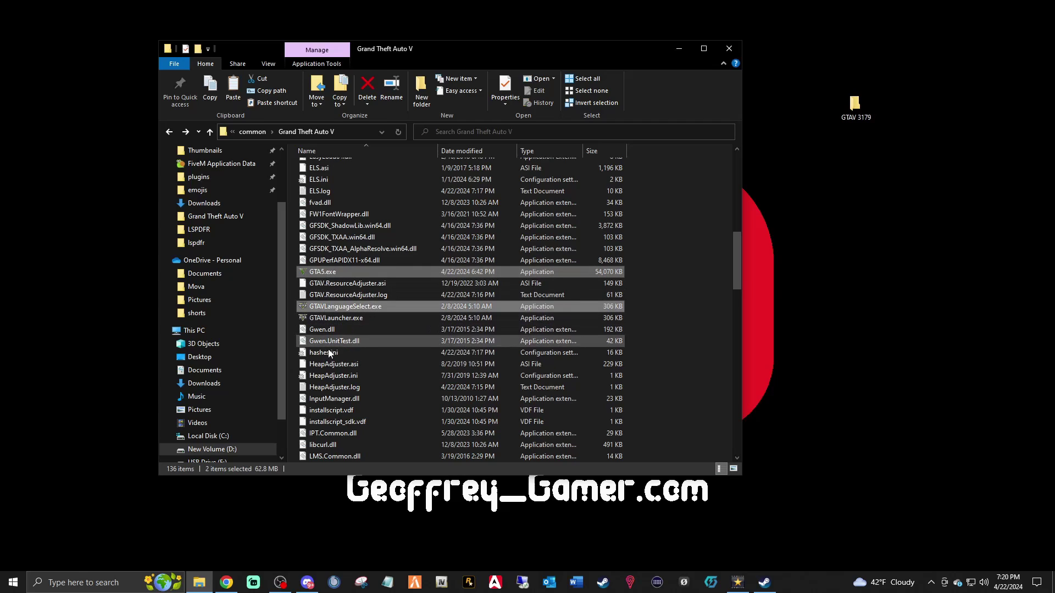
{"action": "left_click", "coordinate": [332, 319], "text": "ctrl"}
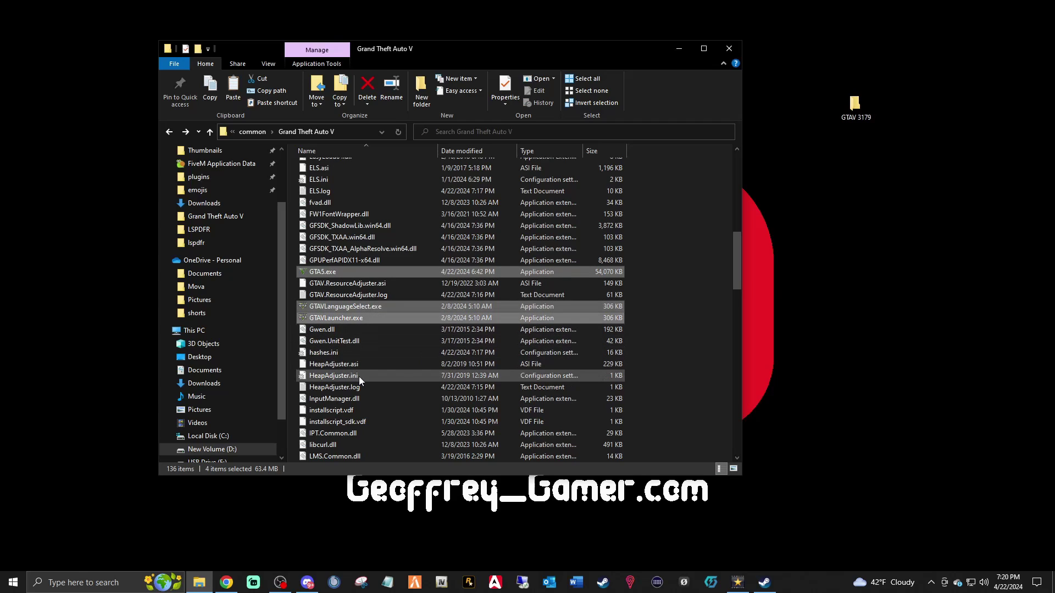
{"action": "scroll", "coordinate": [359, 377], "scroll_direction": "down", "scroll_amount": 8}
{"action": "scroll", "coordinate": [359, 377], "scroll_direction": "down", "scroll_amount": 12}
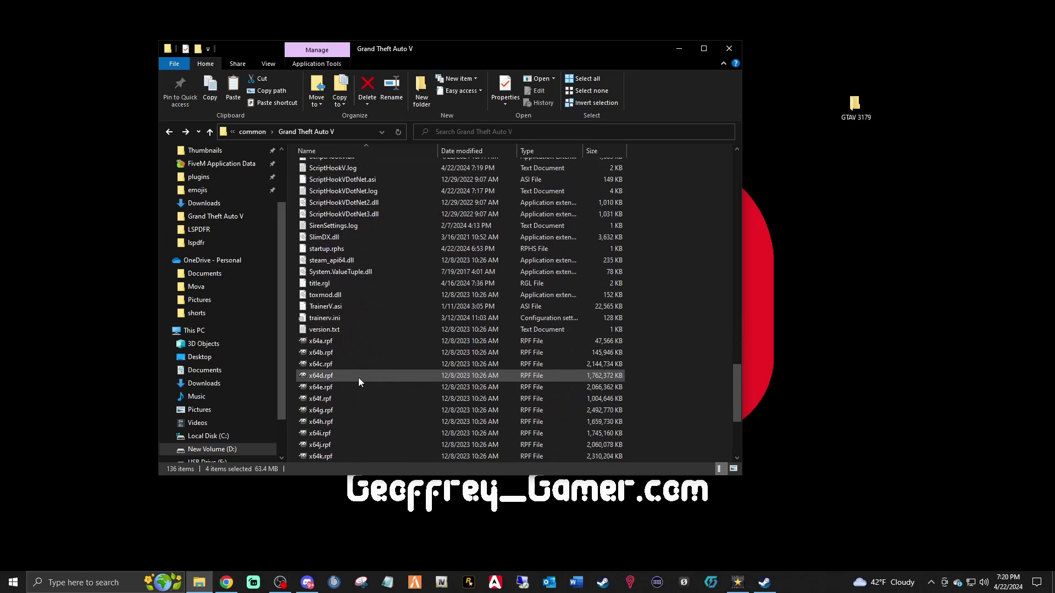
{"action": "scroll", "coordinate": [359, 378], "scroll_direction": "up", "scroll_amount": 8}
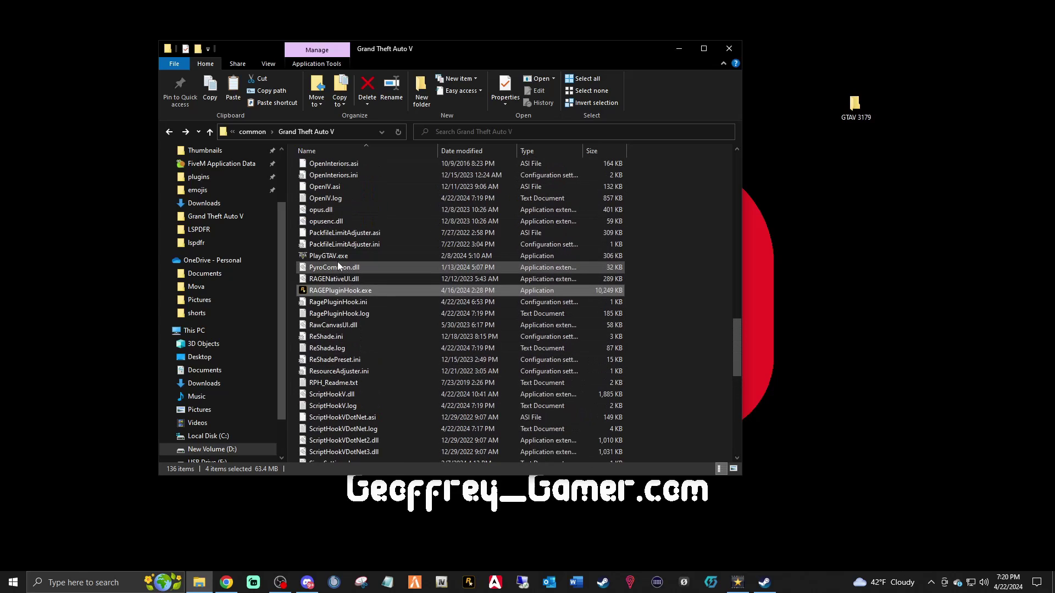
{"action": "left_click", "coordinate": [333, 258], "text": "ctrl"}
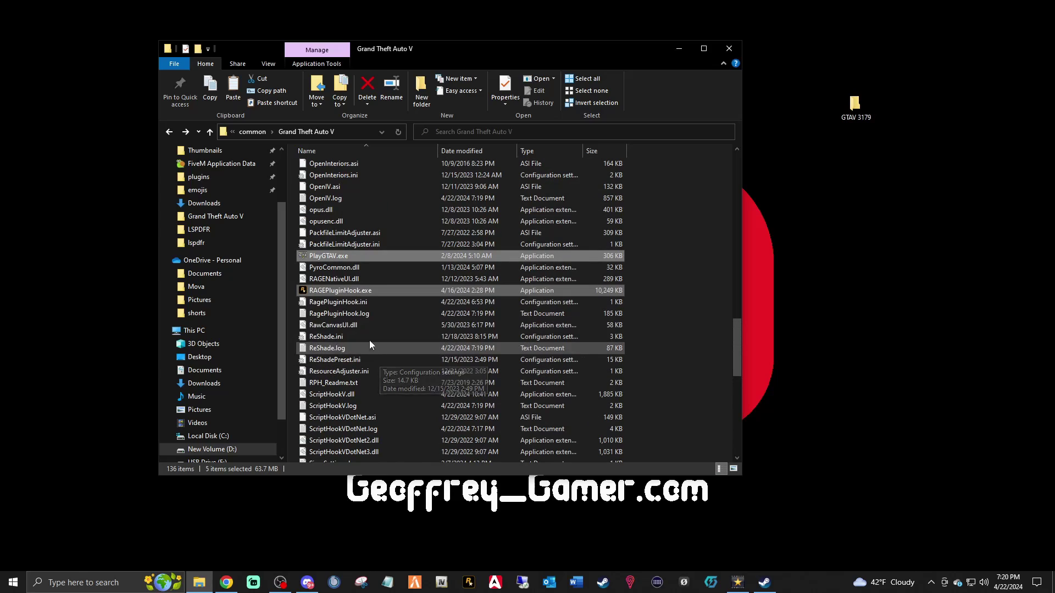
{"action": "left_click", "coordinate": [349, 290], "text": "ctrl"}
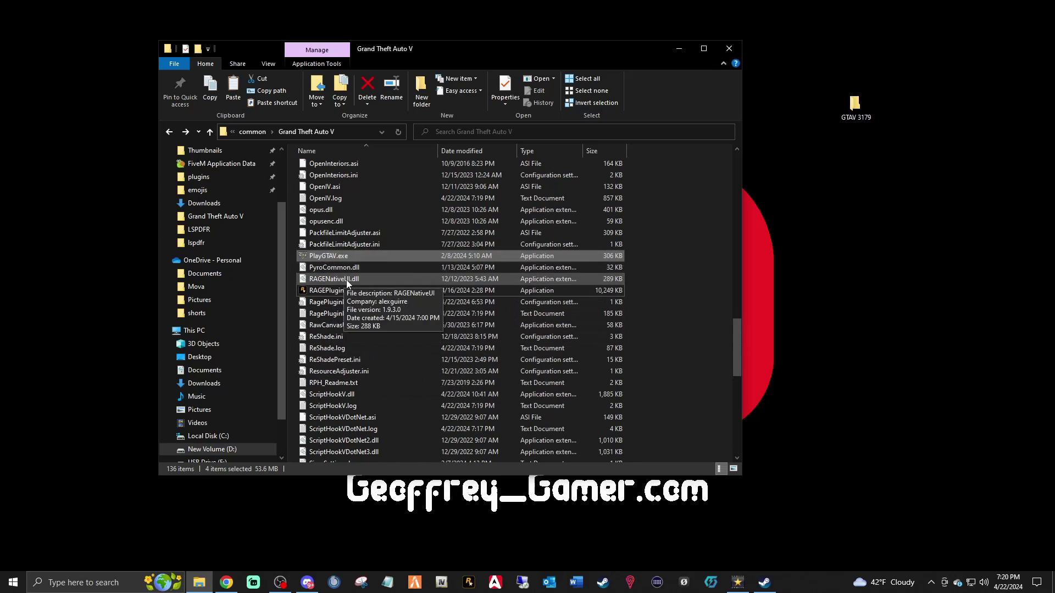
{"action": "scroll", "coordinate": [355, 289], "scroll_direction": "up", "scroll_amount": 7}
{"action": "scroll", "coordinate": [354, 291], "scroll_direction": "up", "scroll_amount": 5}
{"action": "left_click_drag", "start_coordinate": [334, 282], "coordinate": [855, 116]}
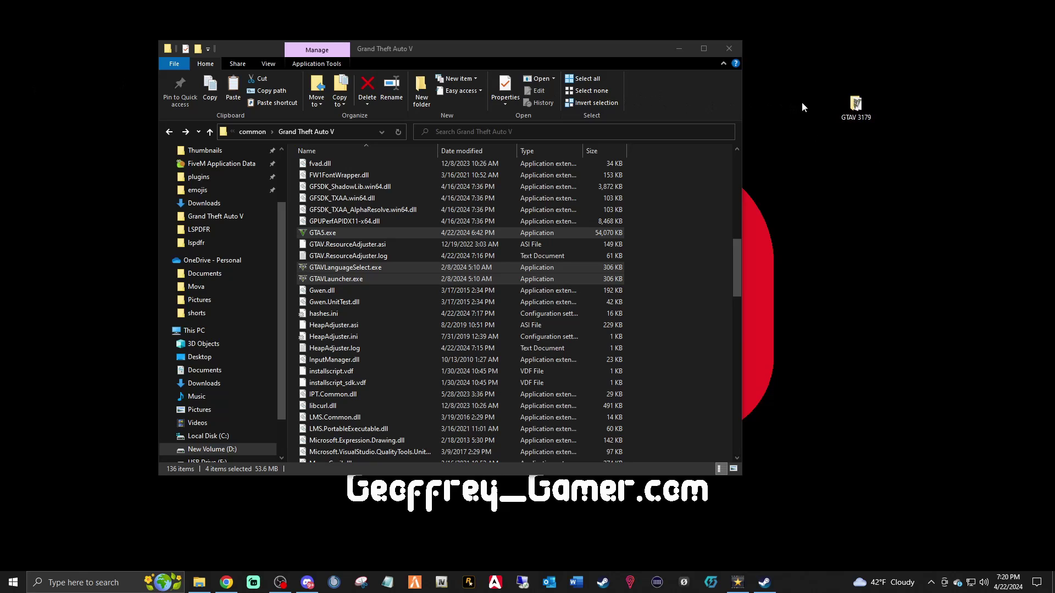
Close the Grand Theft Auto V folder window and move the GTAV 3179 folder to the desktop's upper-right corner
{"action": "left_click", "coordinate": [736, 50]}
{"action": "left_click_drag", "start_coordinate": [857, 108], "coordinate": [1008, 33]}
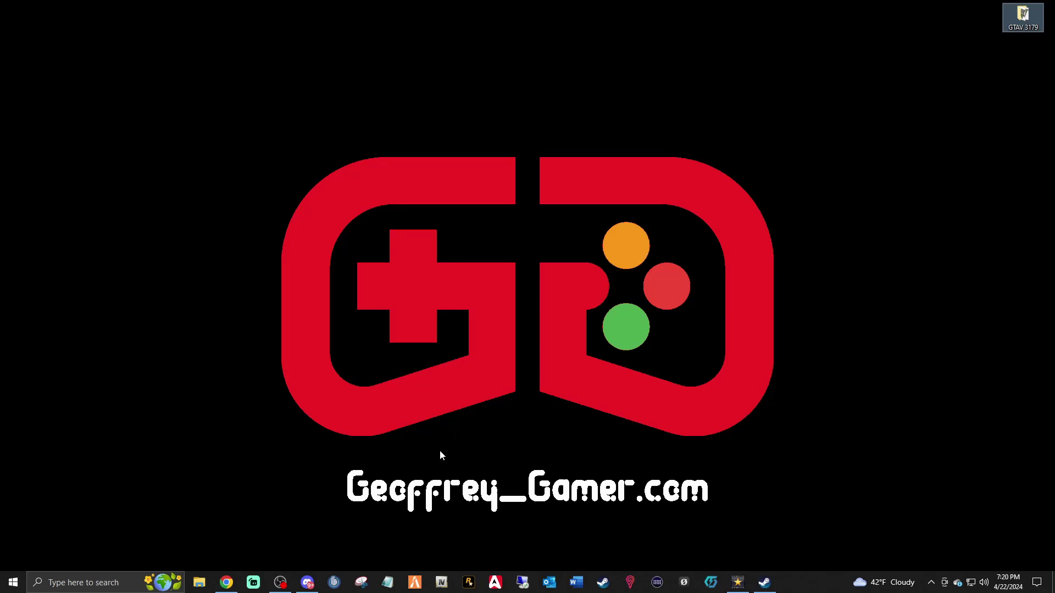
Start RAGE Plugin Hook, dismiss its launch error, and switch to Steam to launch Grand Theft Auto V from the library
{"action": "left_click", "coordinate": [466, 584]}
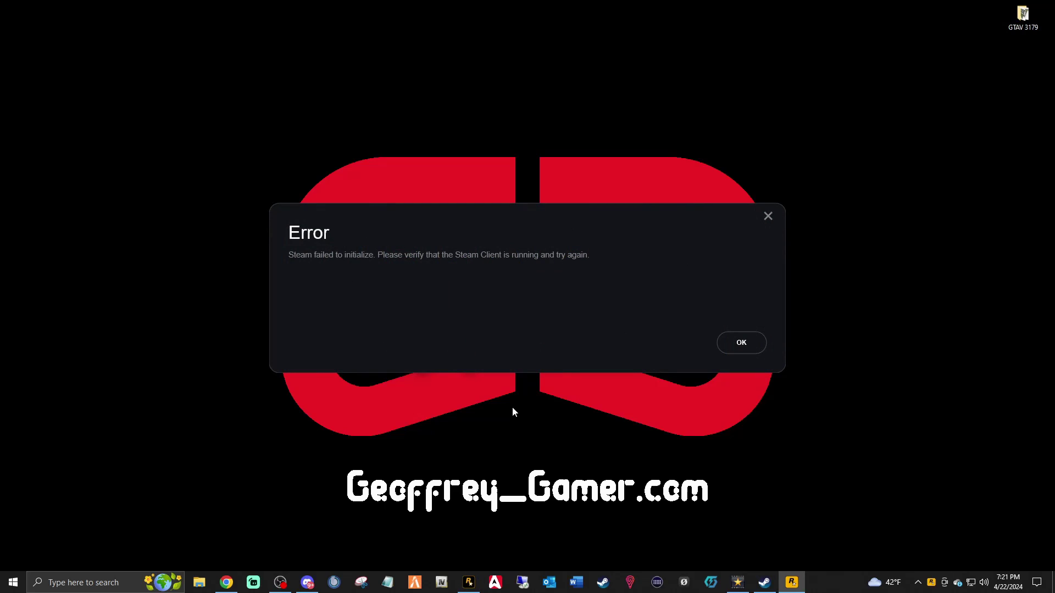
{"action": "left_click", "coordinate": [748, 345]}
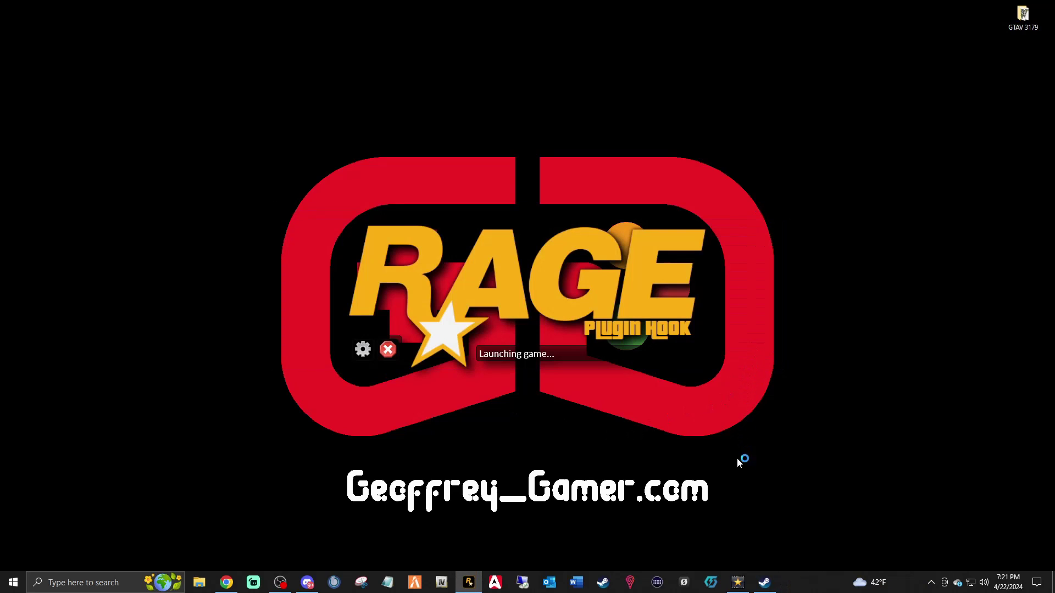
{"action": "left_click", "coordinate": [604, 583]}
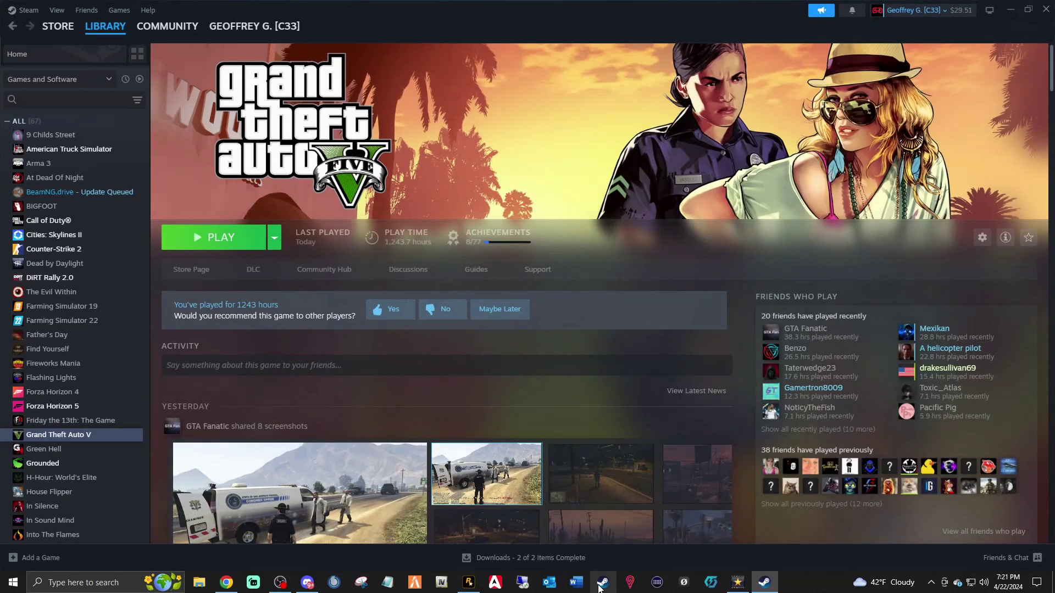
{"action": "left_click", "coordinate": [202, 242]}
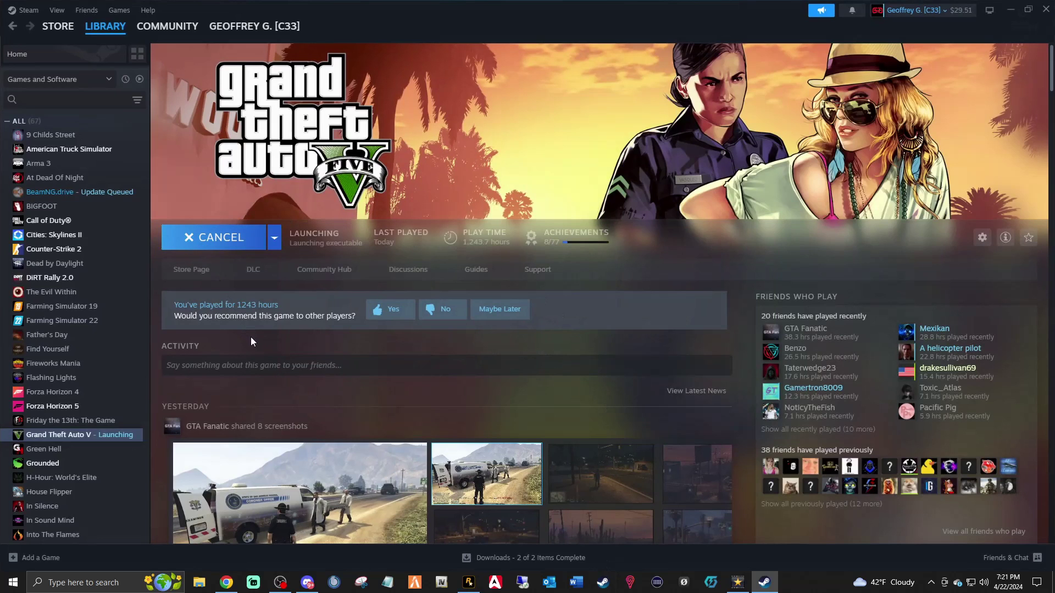